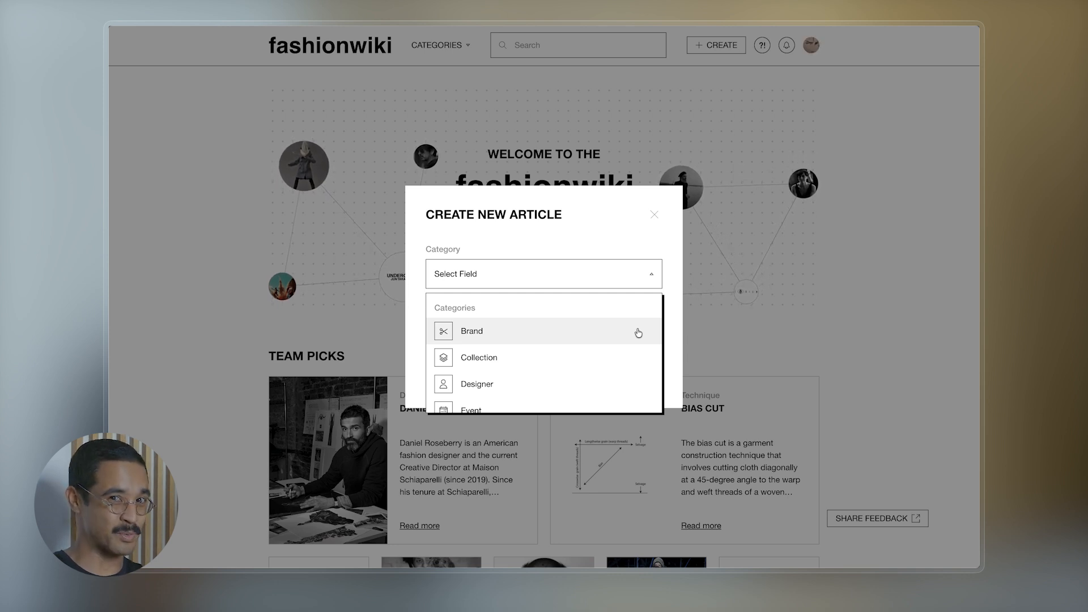
- Create a new article in the Brand category titled 'Undercover'
{"action": "scroll", "coordinate": [639, 332], "scroll_direction": "down", "scroll_amount": 5}
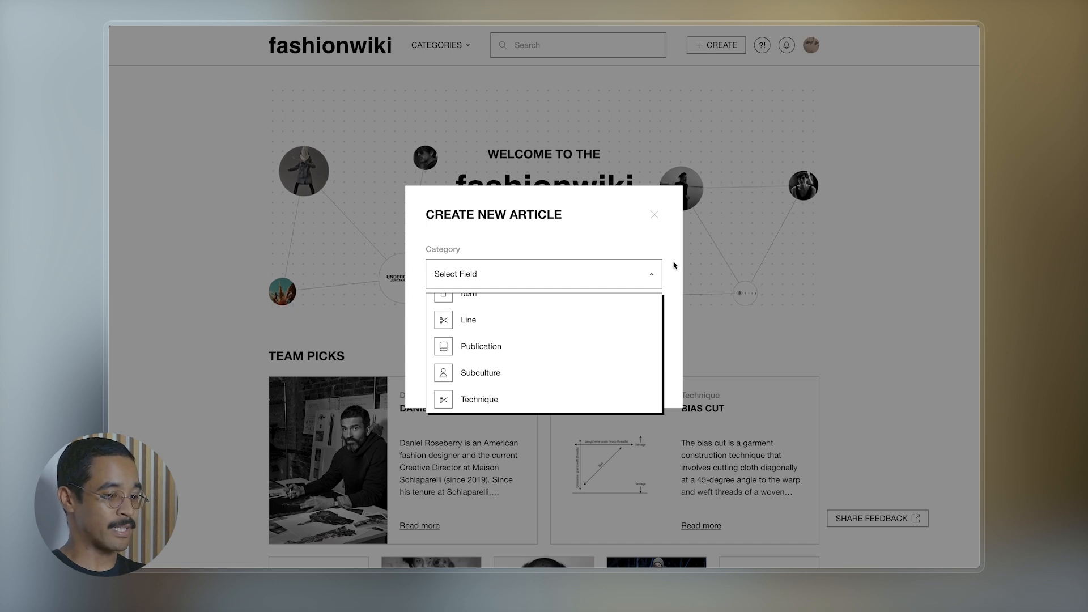
{"action": "scroll", "coordinate": [573, 369], "scroll_direction": "up", "scroll_amount": 5}
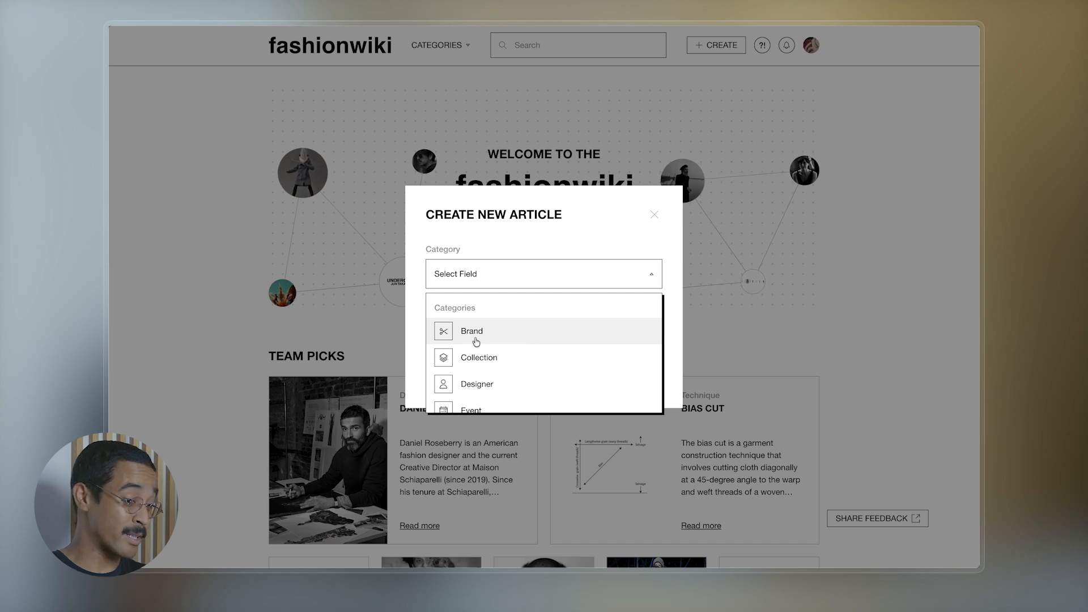
{"action": "left_click", "coordinate": [516, 337]}
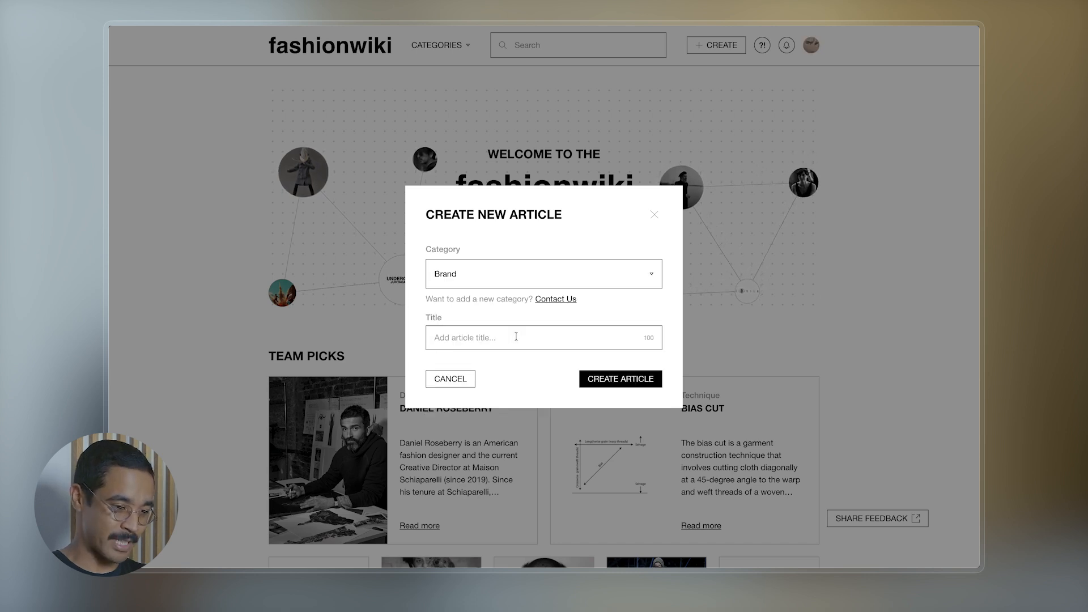
{"action": "left_click", "coordinate": [487, 340]}
{"action": "type", "text": "Undercover"}
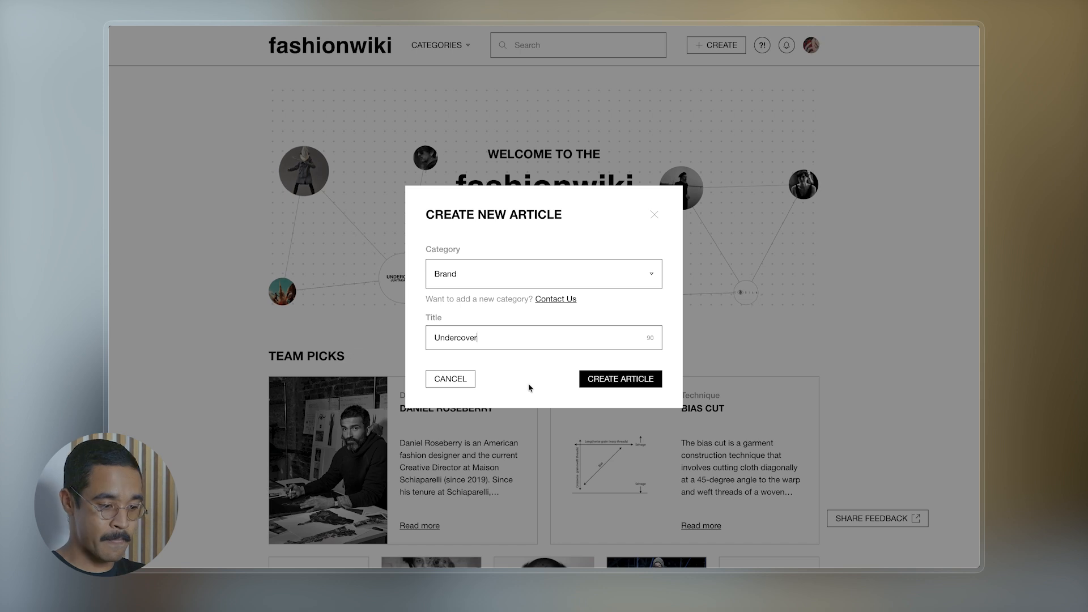
{"action": "left_click", "coordinate": [618, 385]}
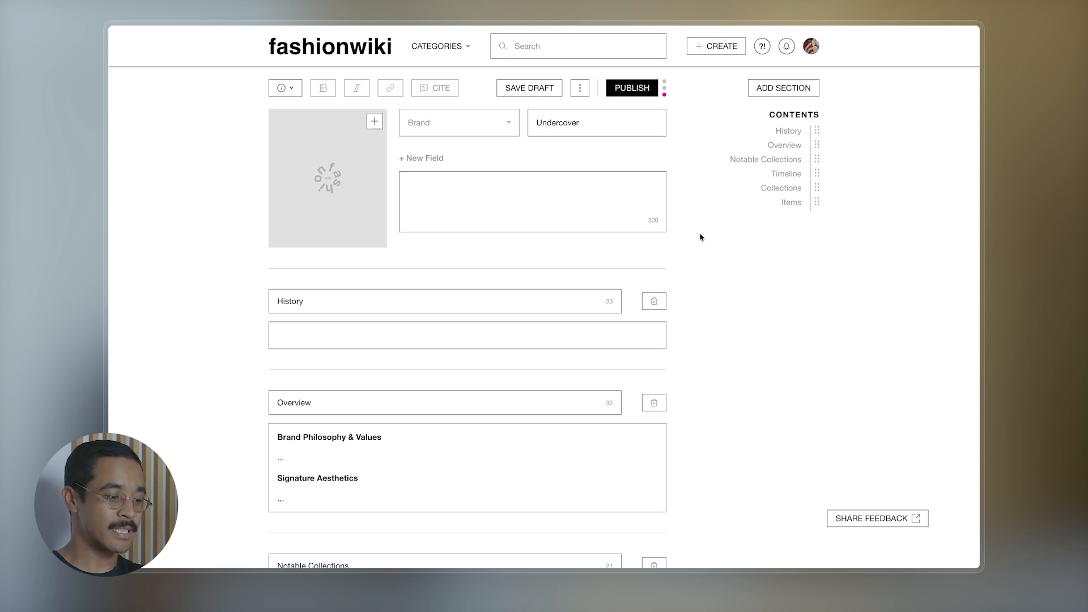
- Scroll through the History, Overview, Notable Collections, Timeline, Collections and Items sections, then back up
{"action": "scroll", "coordinate": [677, 274], "scroll_direction": "down", "scroll_amount": 4}
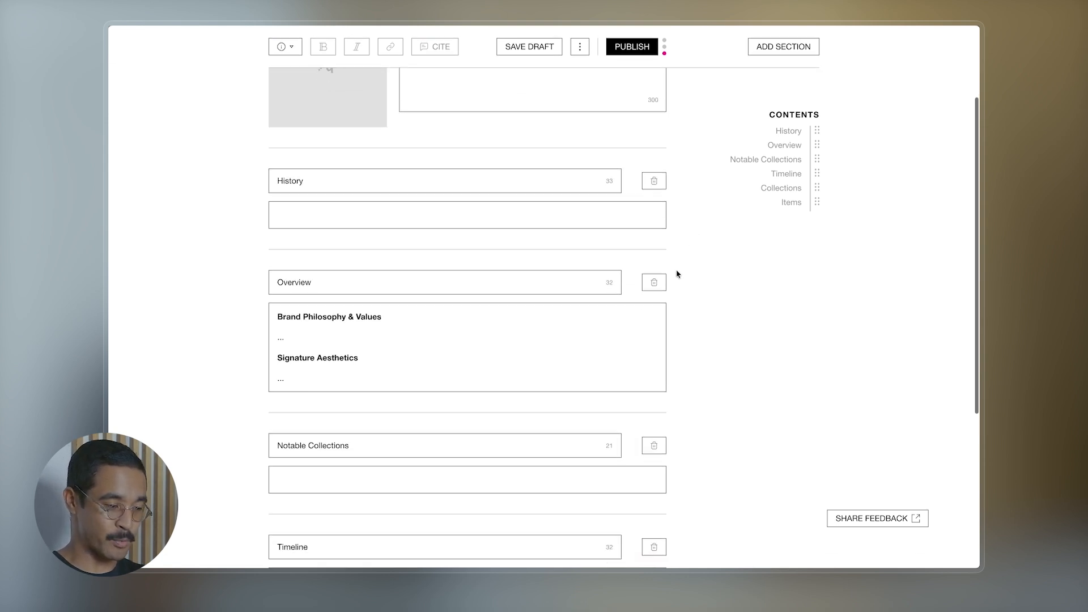
{"action": "scroll", "coordinate": [676, 274], "scroll_direction": "down", "scroll_amount": 2}
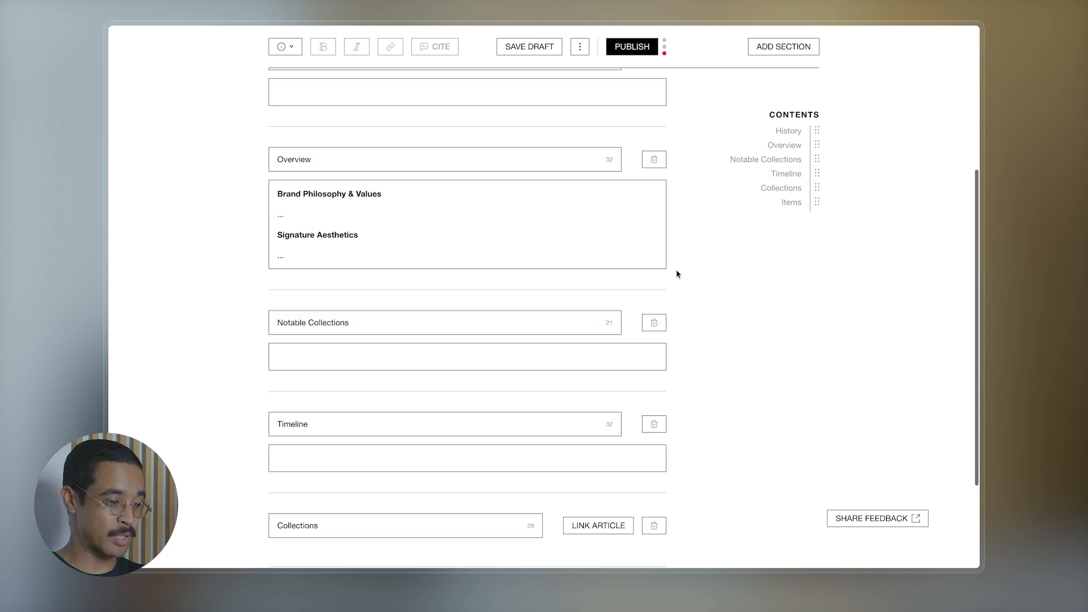
{"action": "scroll", "coordinate": [677, 274], "scroll_direction": "down", "scroll_amount": 2}
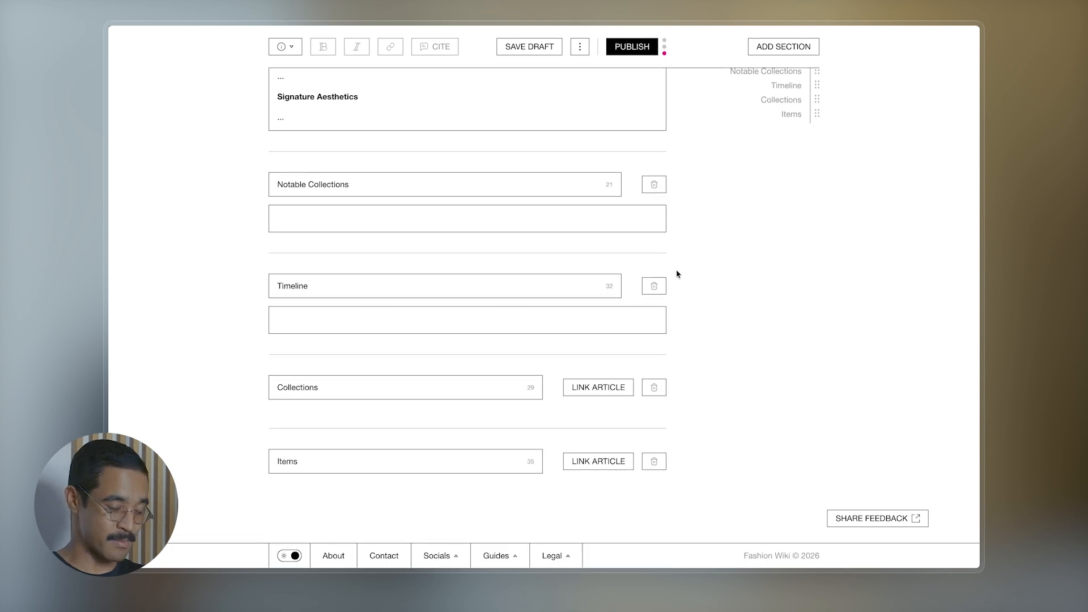
{"action": "scroll", "coordinate": [677, 274], "scroll_direction": "up", "scroll_amount": 5}
{"action": "scroll", "coordinate": [676, 275], "scroll_direction": "up", "scroll_amount": 2}
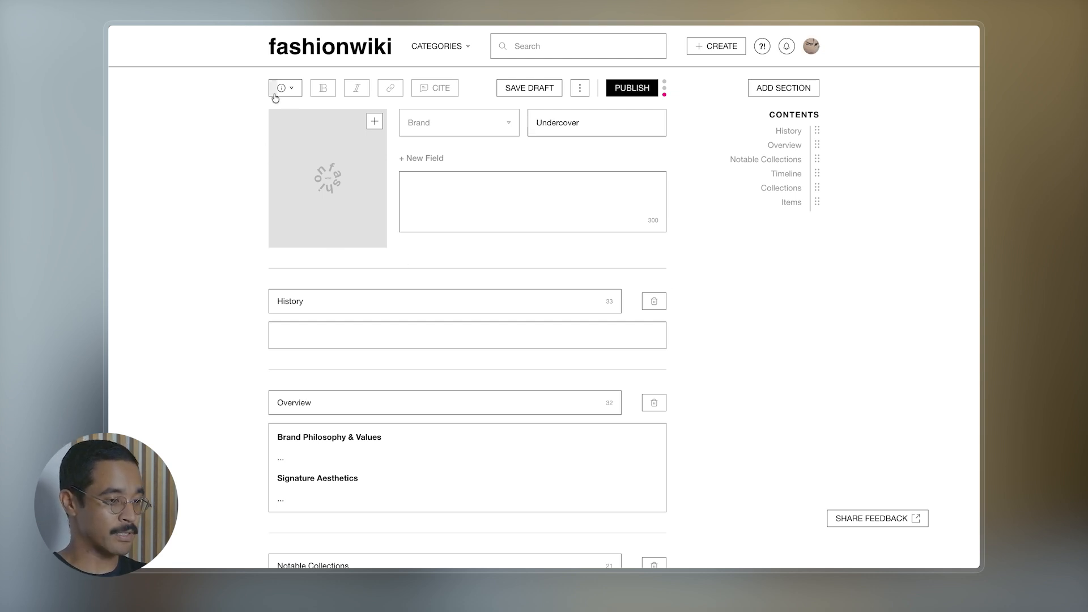
{"action": "left_click", "coordinate": [294, 94]}
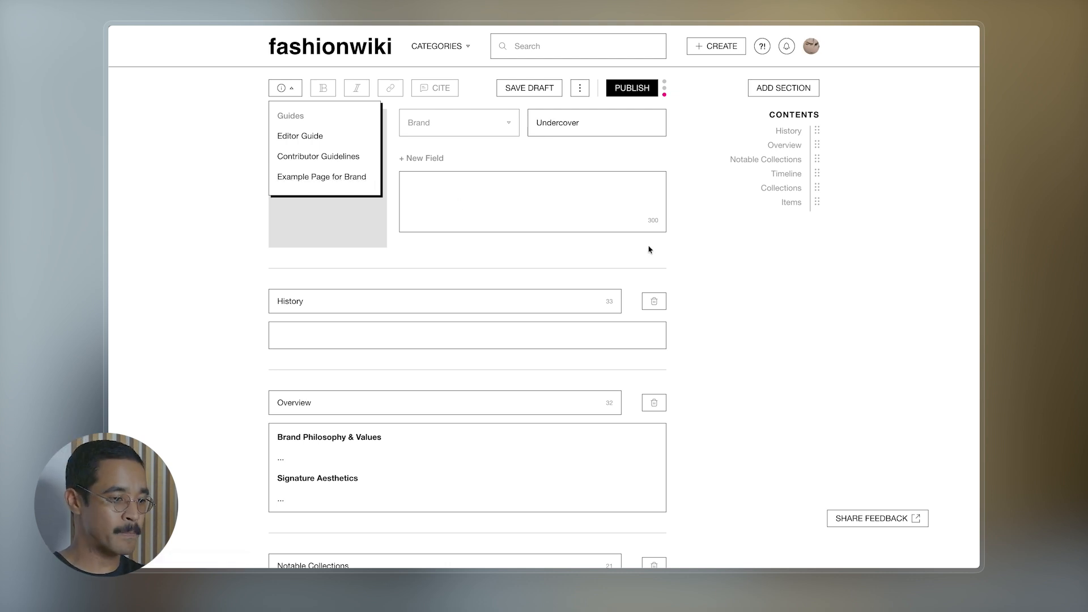
{"action": "left_click", "coordinate": [716, 253]}
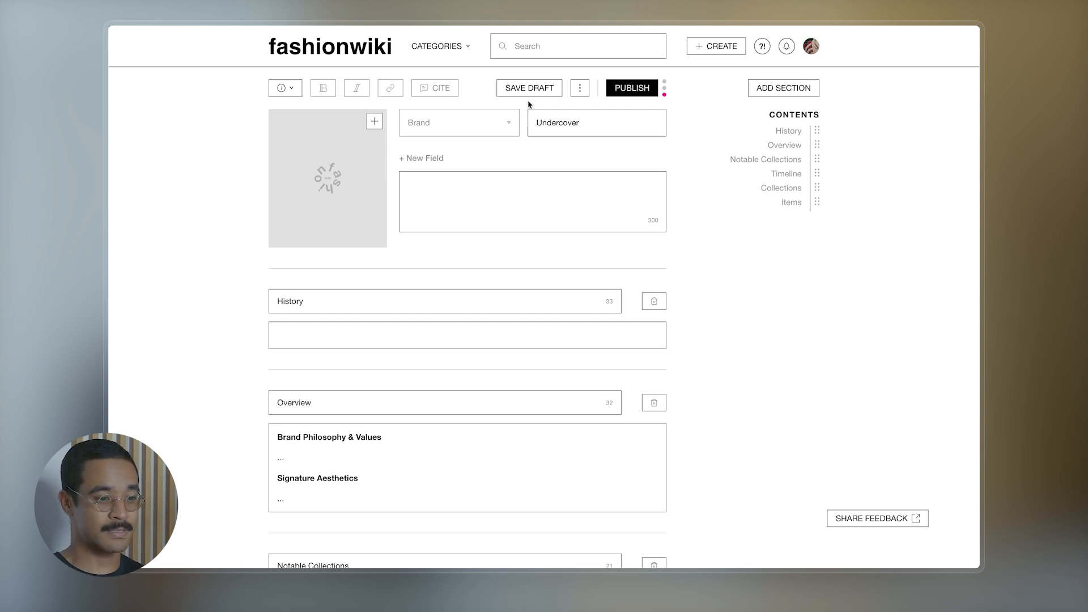
{"action": "left_click", "coordinate": [580, 89]}
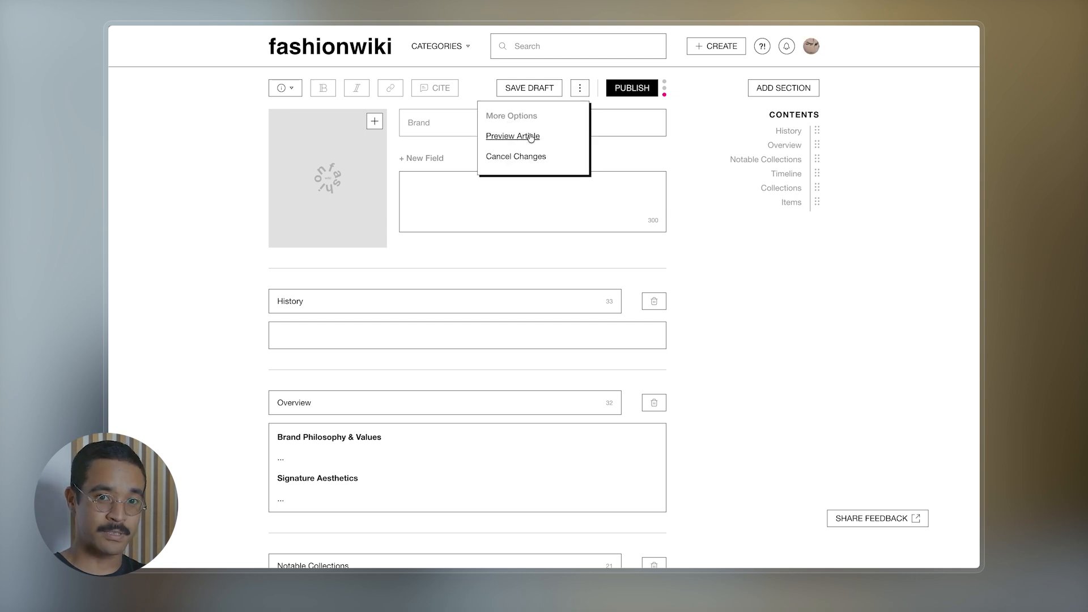
{"action": "left_click", "coordinate": [631, 110]}
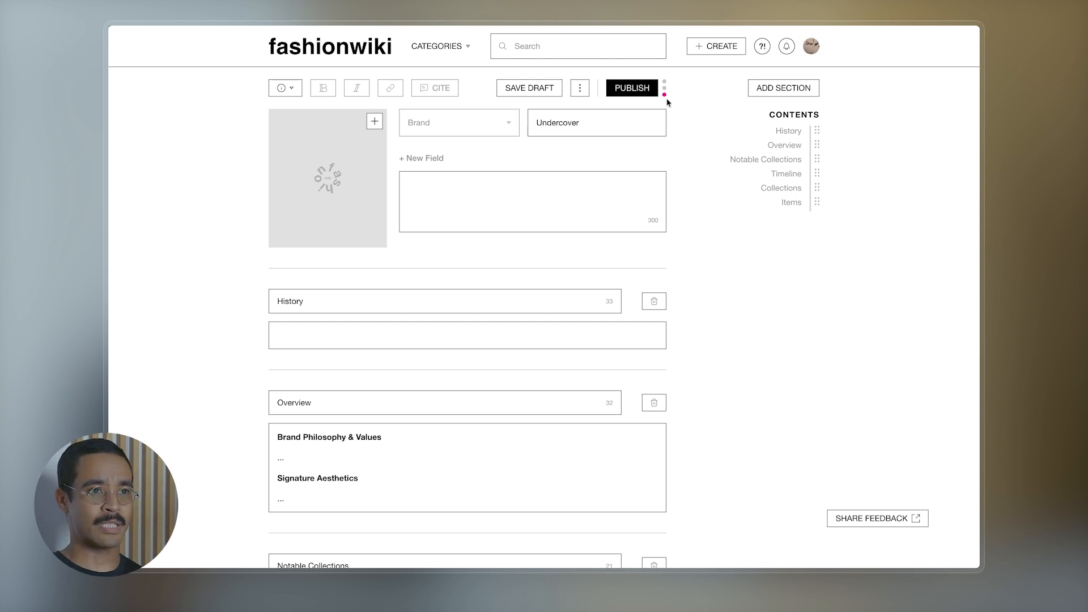
{"action": "mouse_move", "coordinate": [665, 93]}
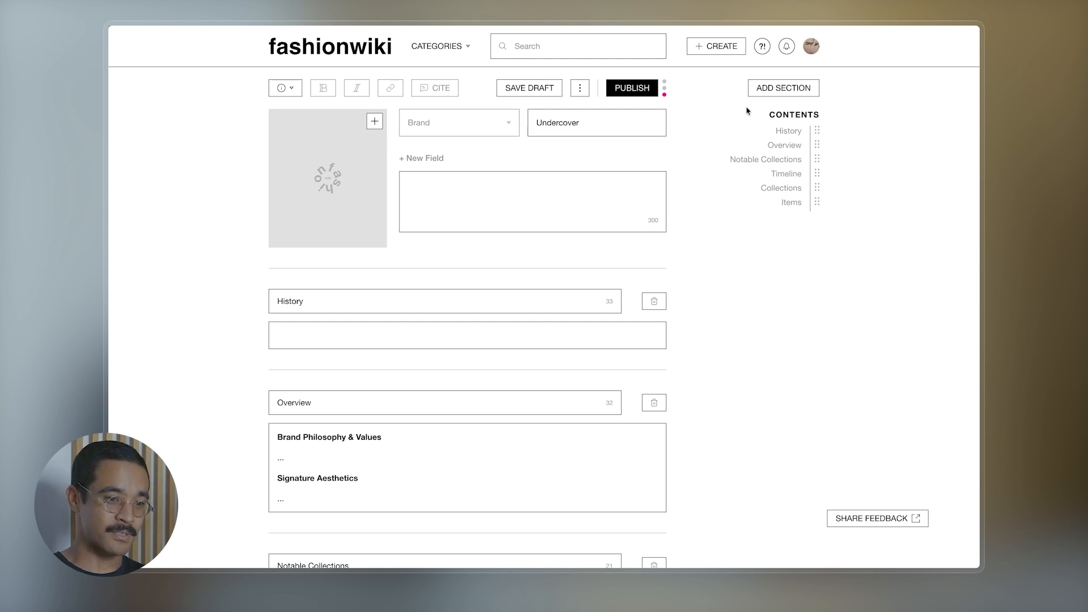
{"action": "left_click", "coordinate": [800, 85]}
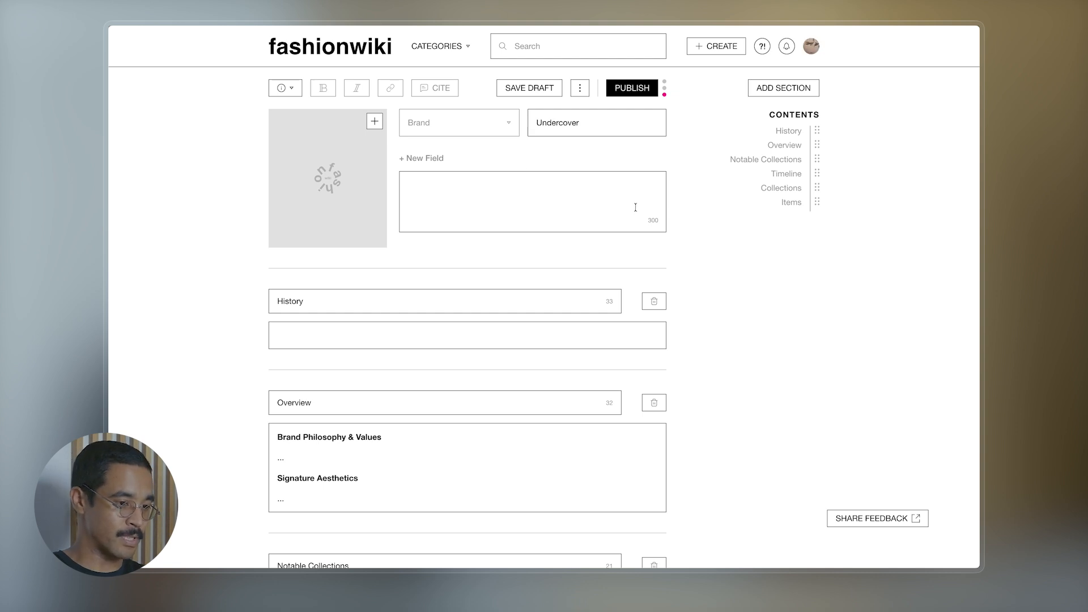
- Upload the undercover-logo webp file and attach it as the article's main image
{"action": "left_click", "coordinate": [374, 122]}
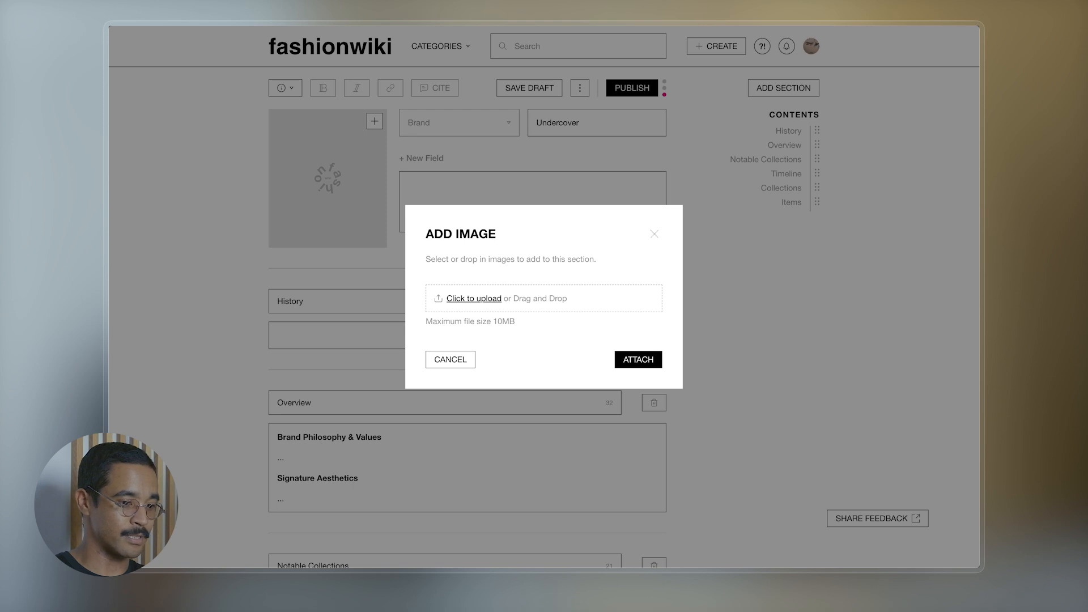
{"action": "left_click_drag", "start_coordinate": [976, 561], "coordinate": [539, 301]}
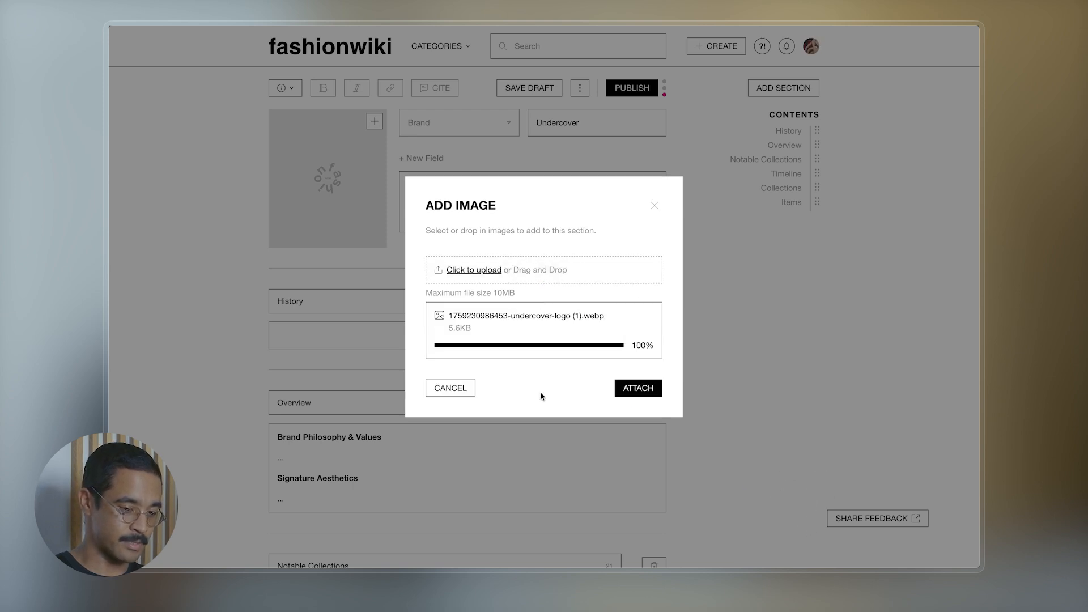
{"action": "left_click", "coordinate": [639, 387]}
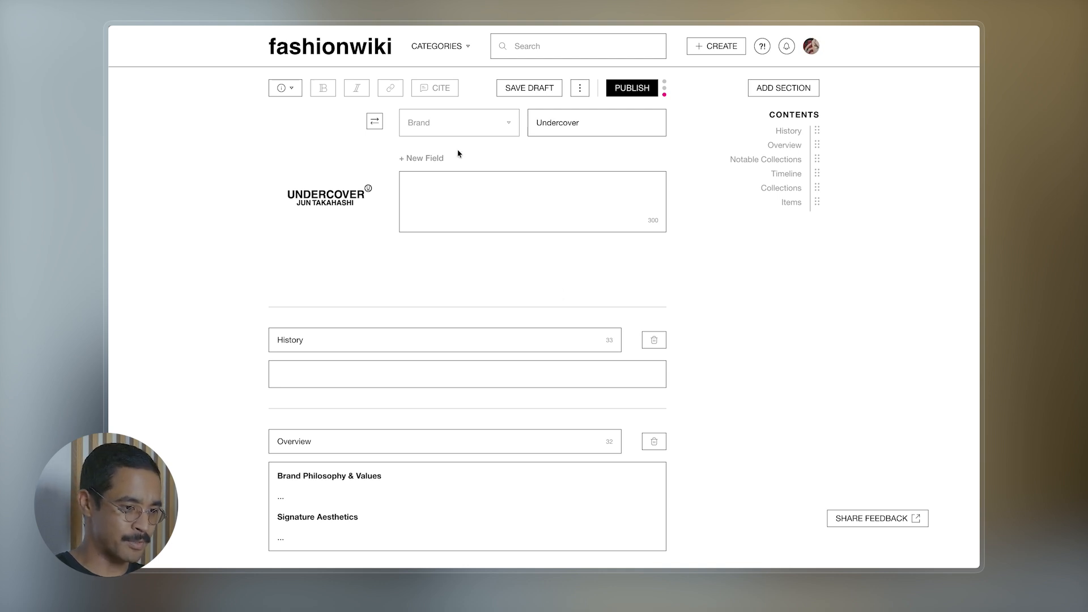
- Add three fact rows to the infobox and set the first to Founded 1989
{"action": "left_click", "coordinate": [425, 159]}
{"action": "left_click", "coordinate": [421, 186]}
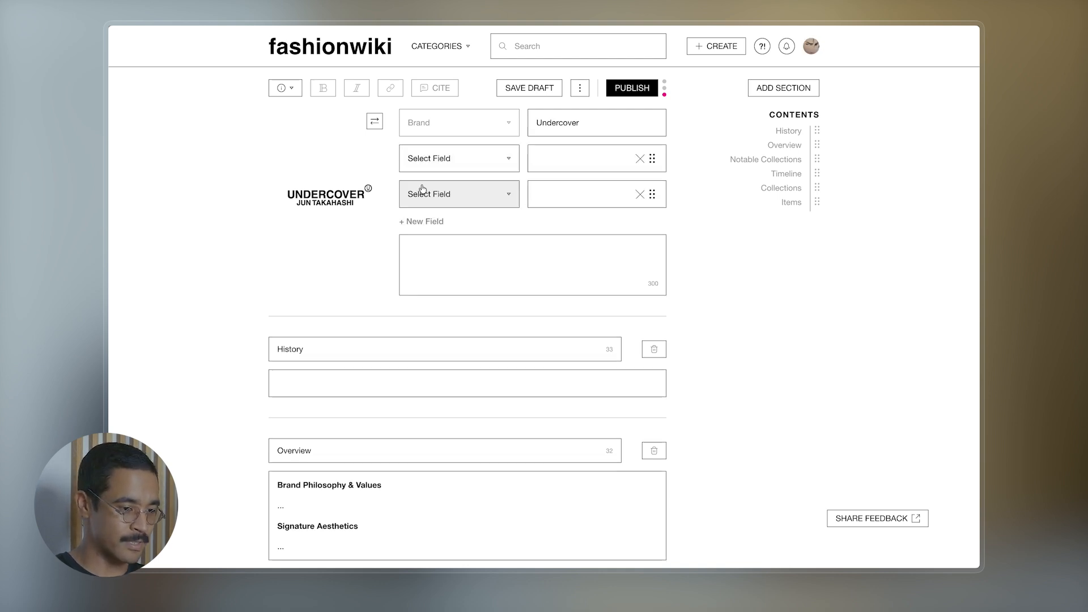
{"action": "left_click", "coordinate": [429, 223]}
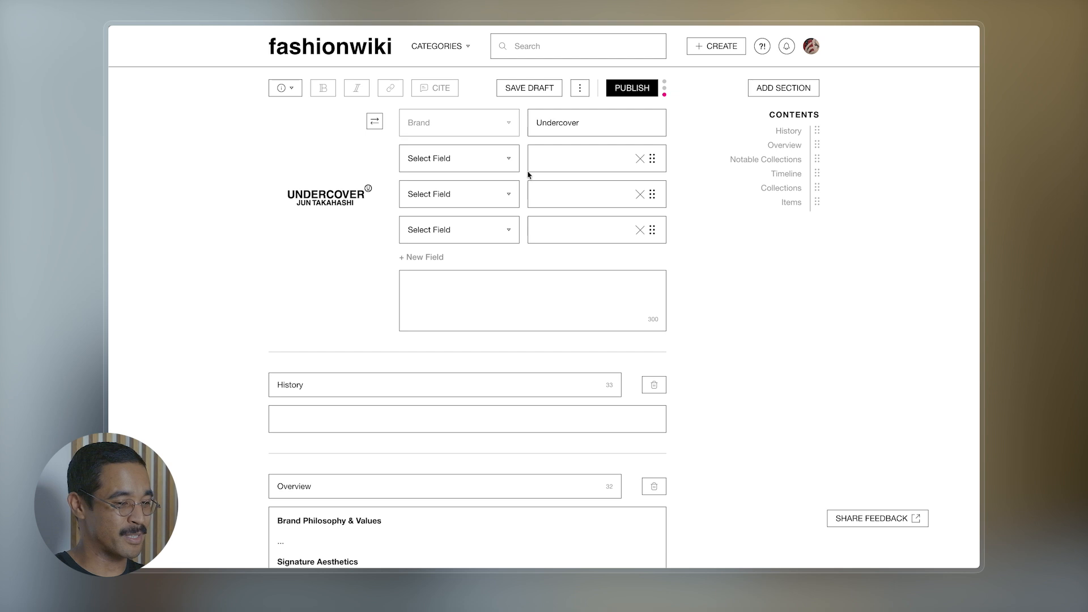
{"action": "left_click", "coordinate": [484, 166]}
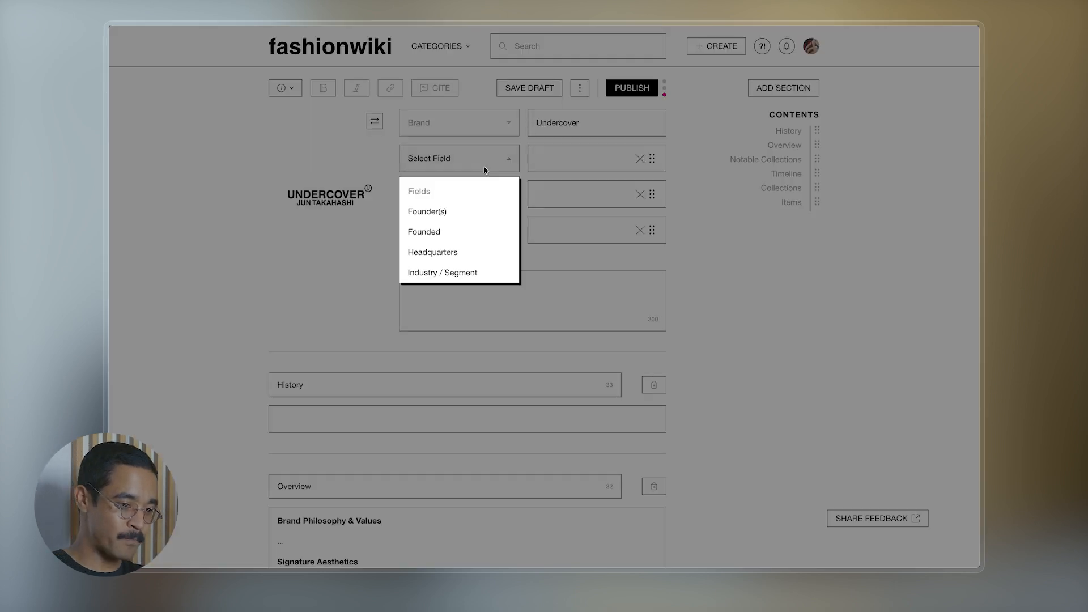
{"action": "scroll", "coordinate": [453, 267], "scroll_direction": "down", "scroll_amount": 3}
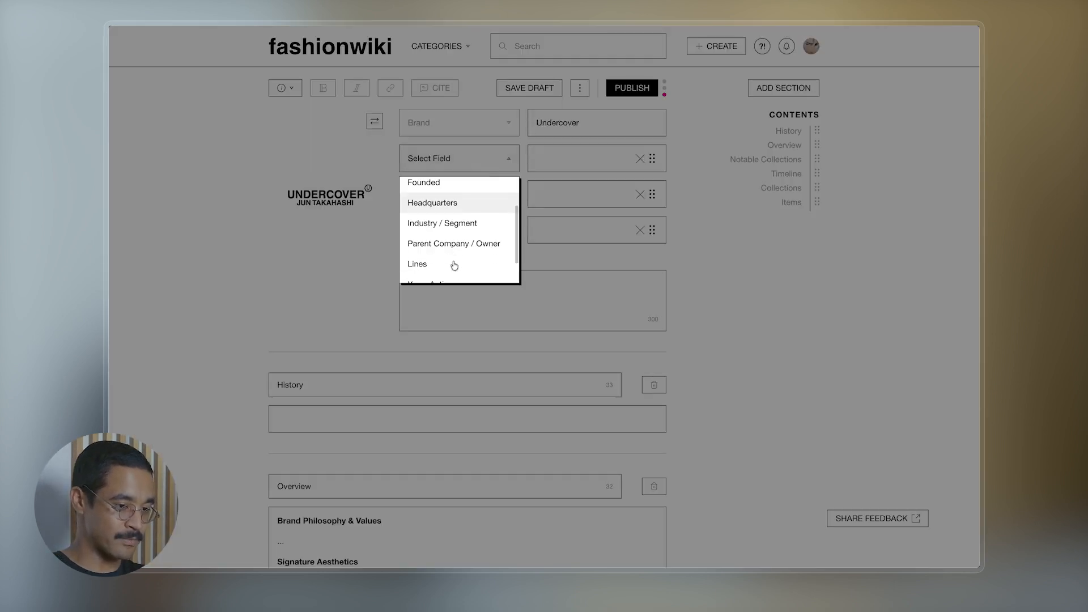
{"action": "scroll", "coordinate": [454, 265], "scroll_direction": "up", "scroll_amount": 1}
{"action": "scroll", "coordinate": [453, 265], "scroll_direction": "up", "scroll_amount": 2}
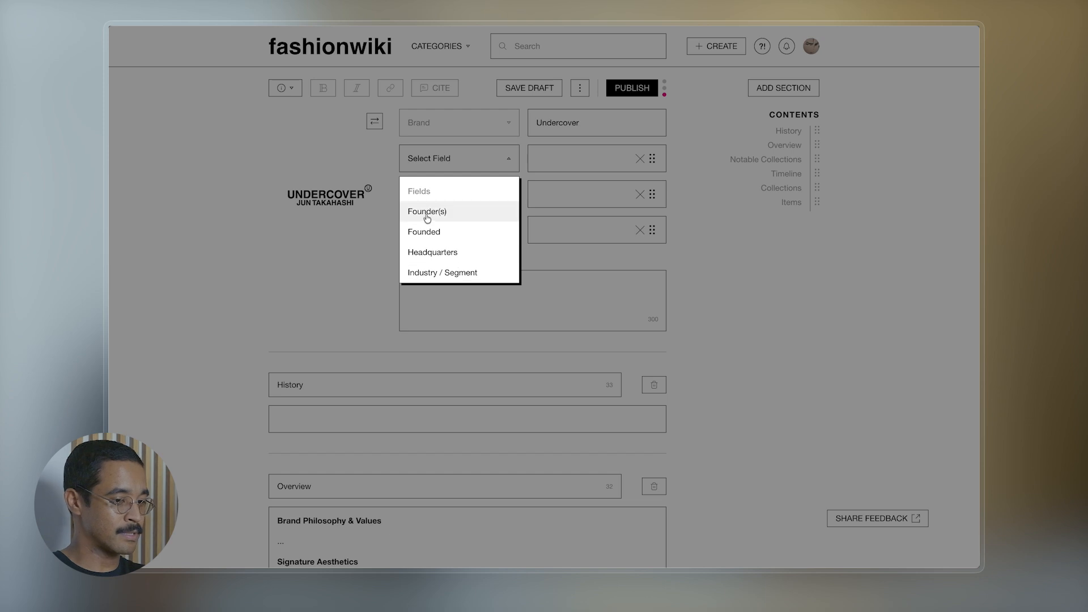
{"action": "left_click", "coordinate": [427, 232]}
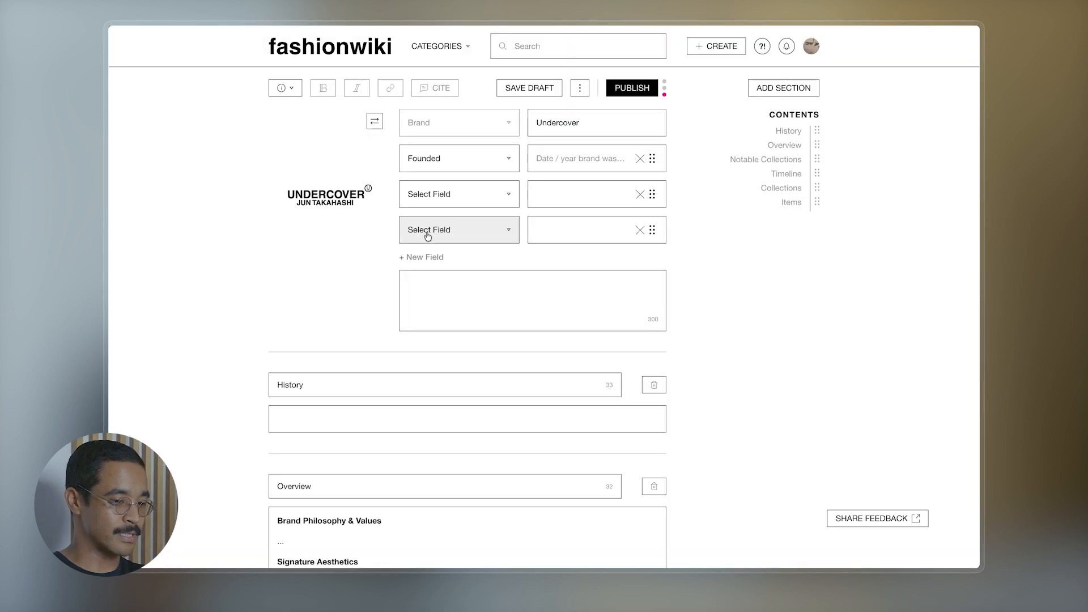
{"action": "left_click", "coordinate": [551, 159]}
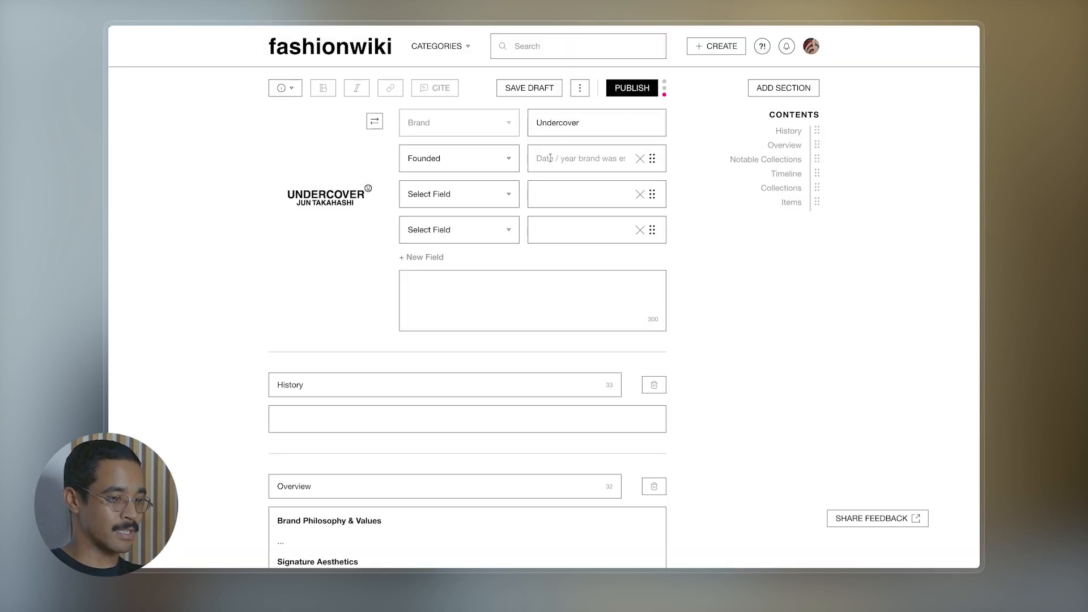
{"action": "type", "text": "1989"}
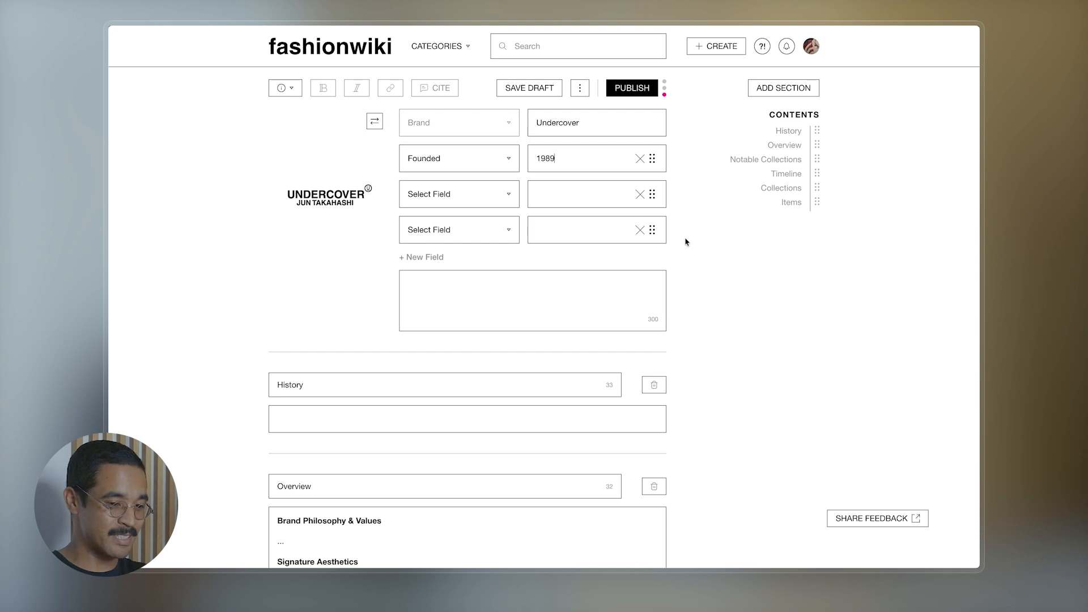
- Set the other rows to Founder(s) with the founder's name and Headquarters Harajuku, Shibuya, Tokyo, Japan
{"action": "left_click", "coordinate": [437, 206]}
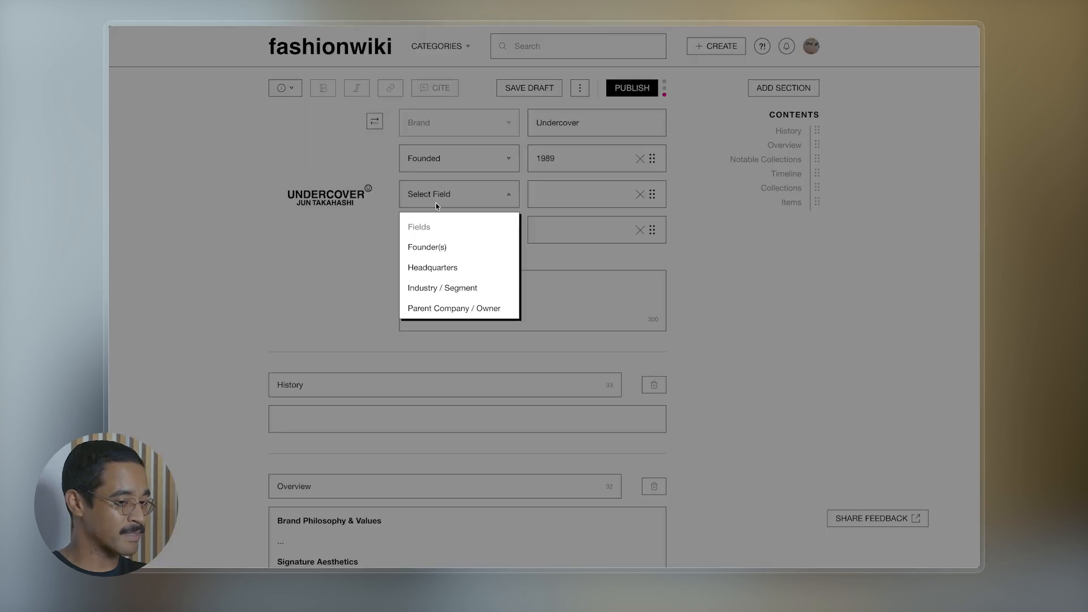
{"action": "left_click", "coordinate": [428, 247]}
{"action": "type", "text": "Jun Takahashi"}
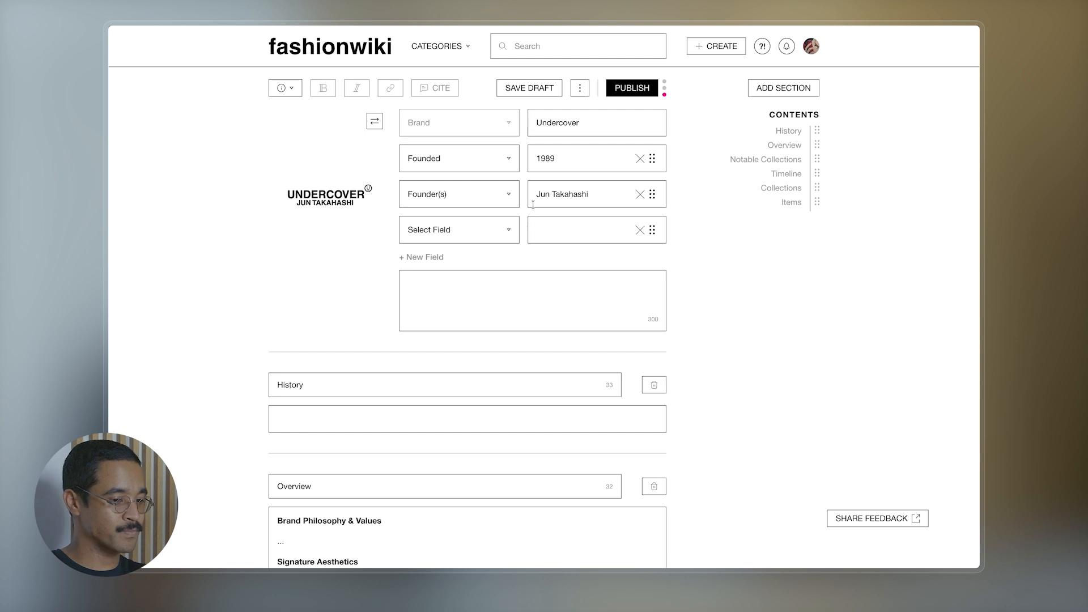
{"action": "left_click", "coordinate": [470, 238]}
{"action": "left_click", "coordinate": [465, 283]}
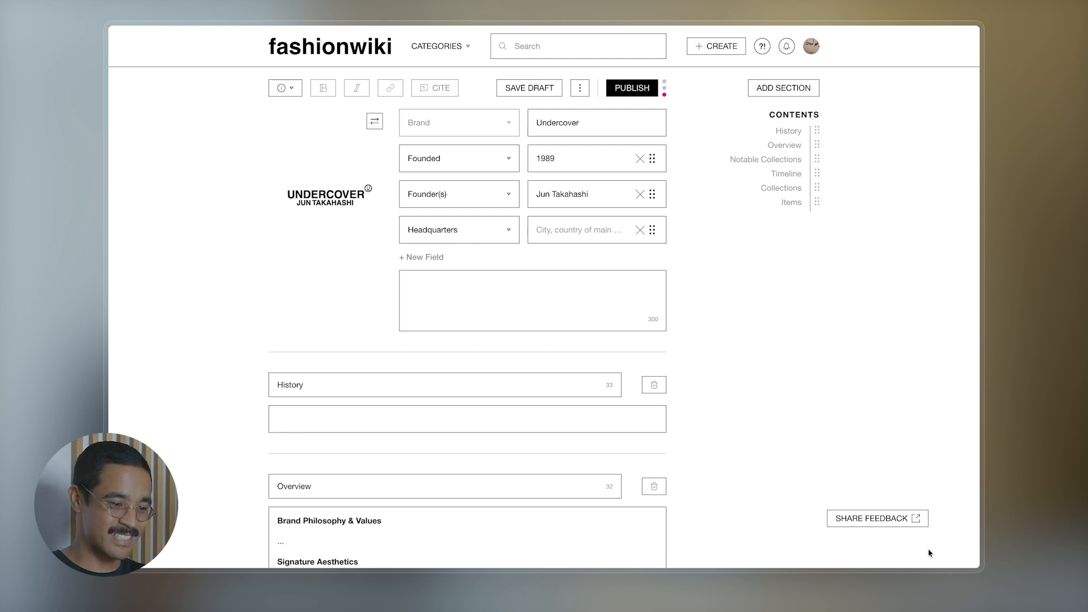
{"action": "left_click", "coordinate": [560, 232]}
{"action": "type", "text": "Harajuku, Shibuya, Tokyo, Japan"}
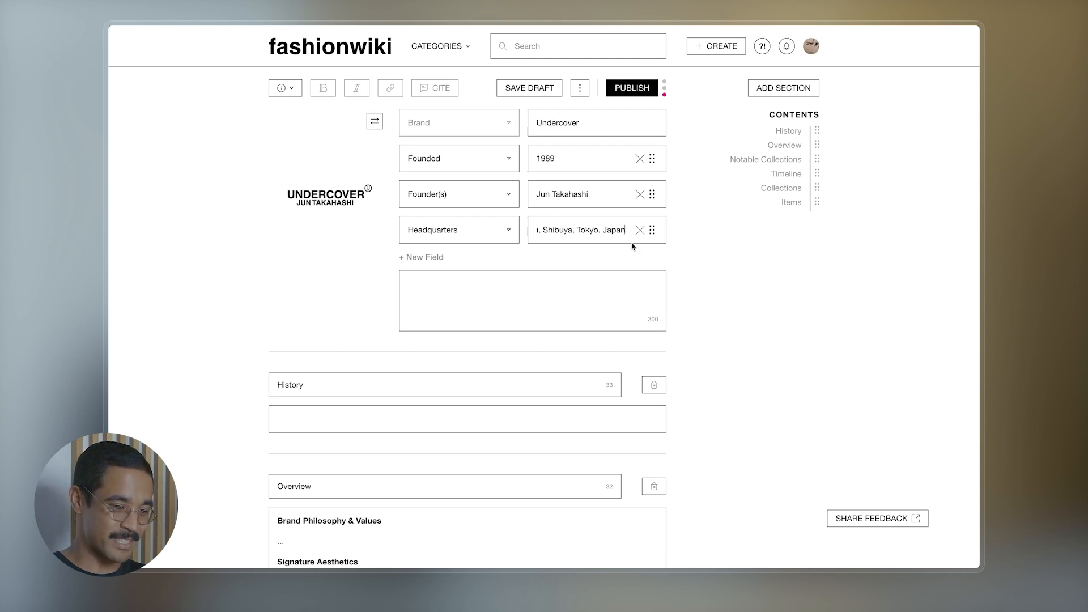
{"action": "left_click", "coordinate": [703, 243]}
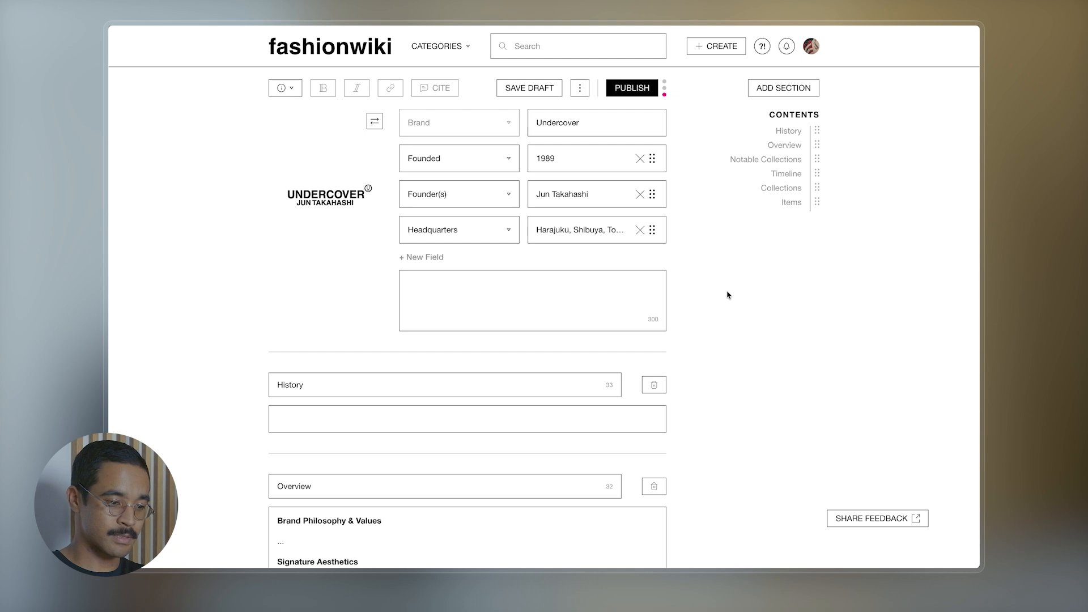
- Paste the one-line brand summary into the empty summary box
{"action": "scroll", "coordinate": [697, 277], "scroll_direction": "down", "scroll_amount": 1}
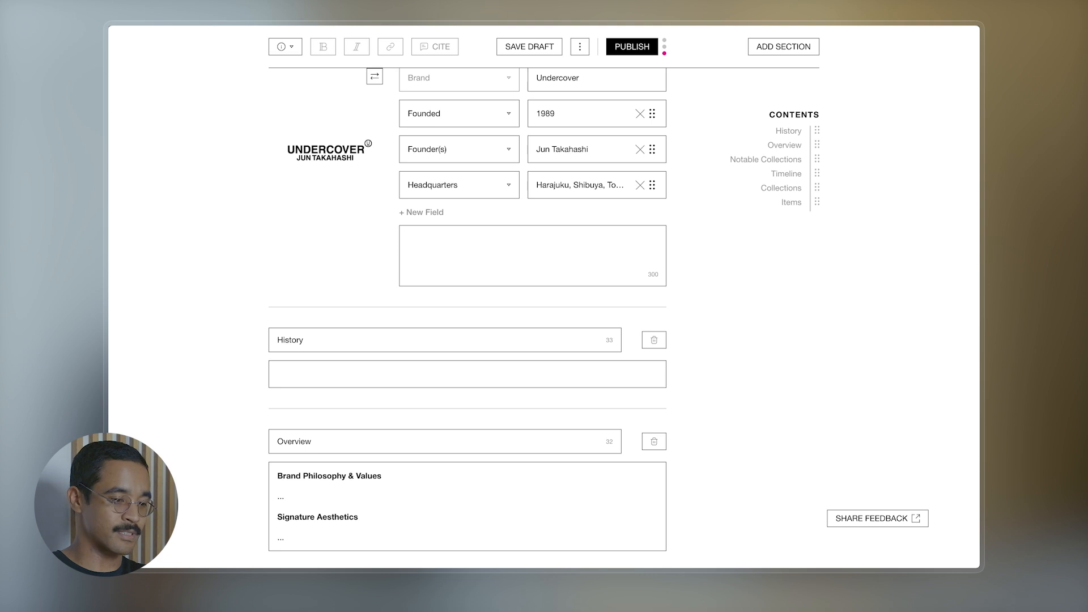
{"action": "left_click", "coordinate": [590, 248]}
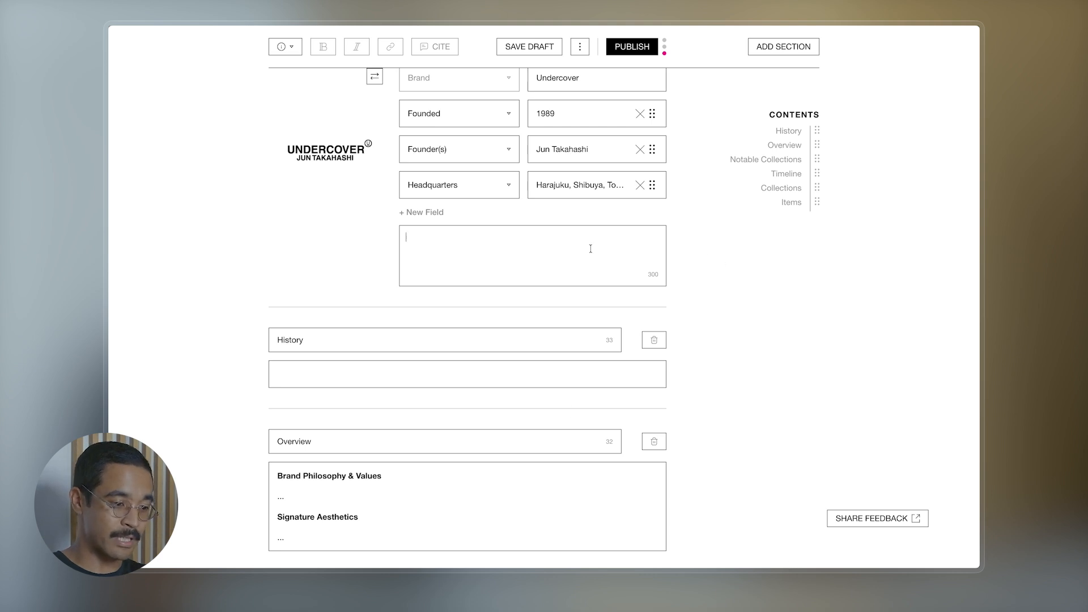
{"action": "type", "text": "Undercover is a Japanese brand founded by Jun Takahashi in 1989."}
{"action": "scroll", "coordinate": [591, 248], "scroll_direction": "up", "scroll_amount": 1}
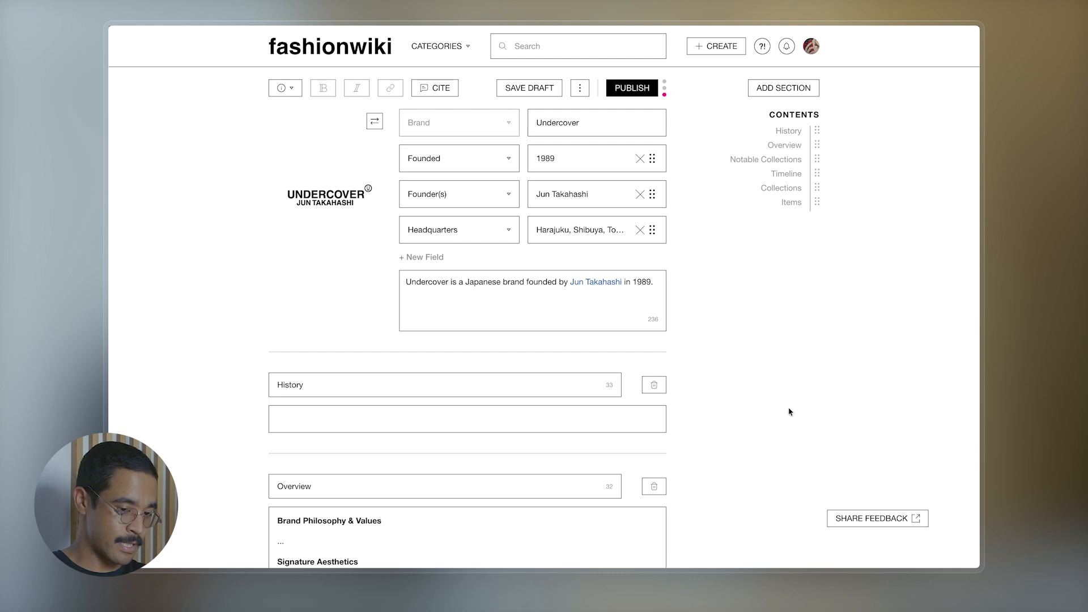
- Fill the History body with the 1989 Bunka Fashion College founding sentence
{"action": "scroll", "coordinate": [720, 344], "scroll_direction": "down", "scroll_amount": 2}
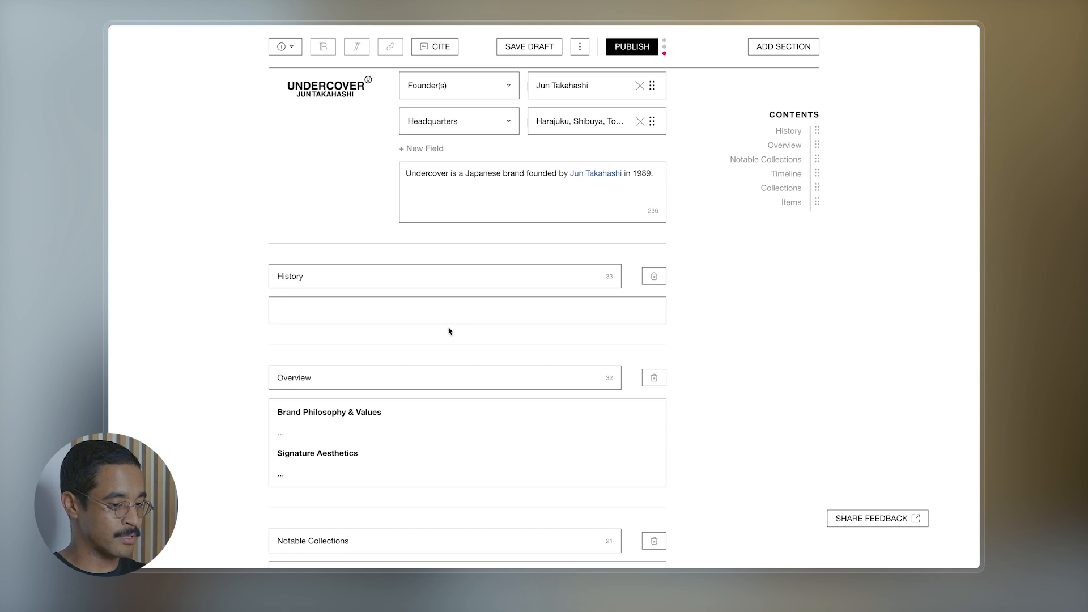
{"action": "left_click", "coordinate": [410, 309]}
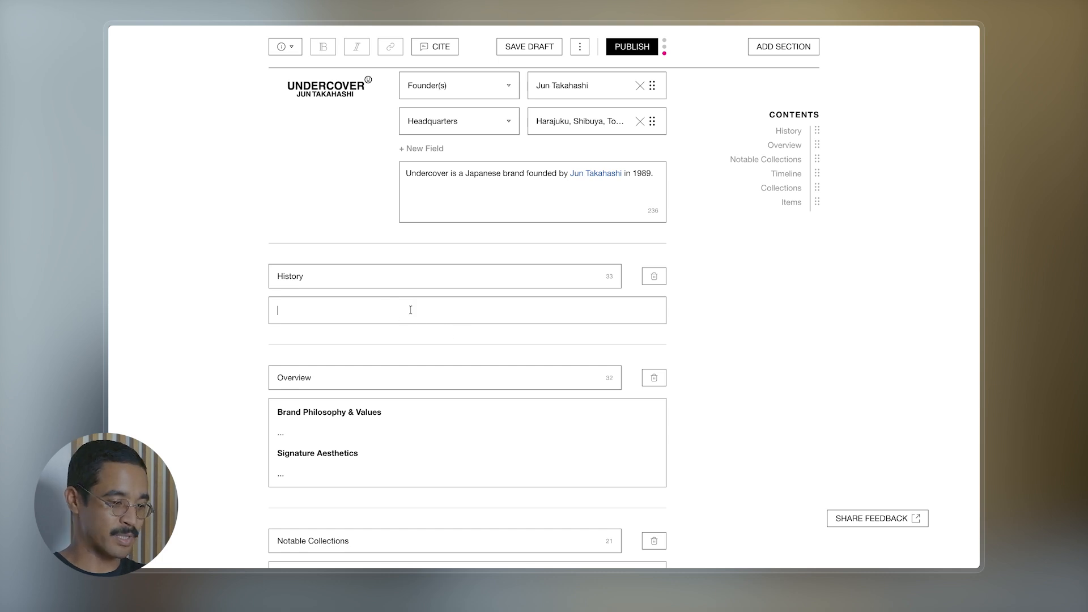
{"action": "type", "text": "Undercover was founded by Jun Takahashi in 1989 during his time at Bunka Fashion College"}
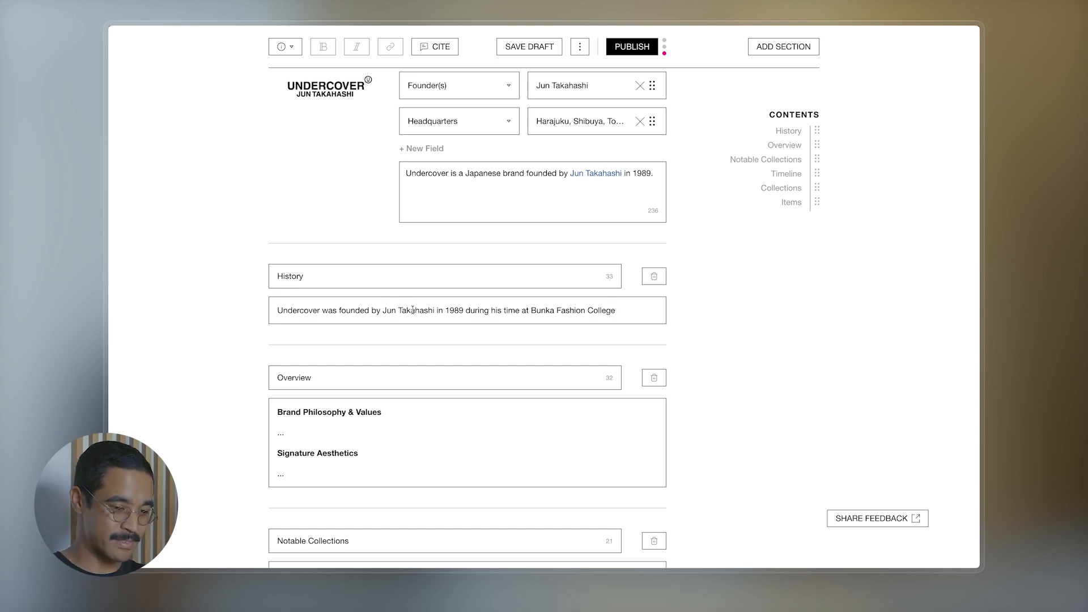
{"action": "type", "text": "."}
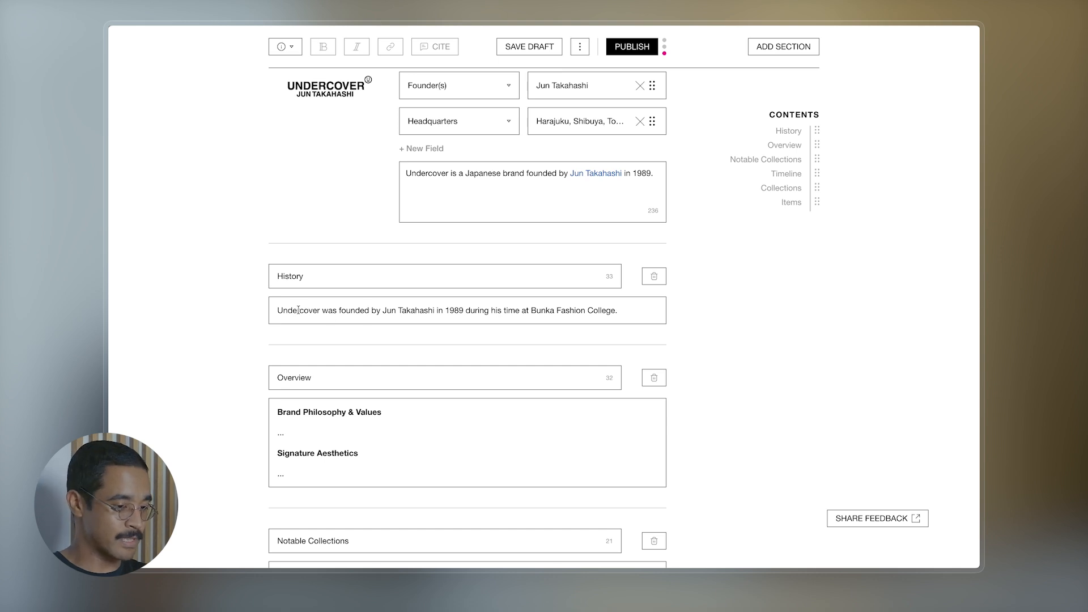
{"action": "left_click", "coordinate": [383, 310]}
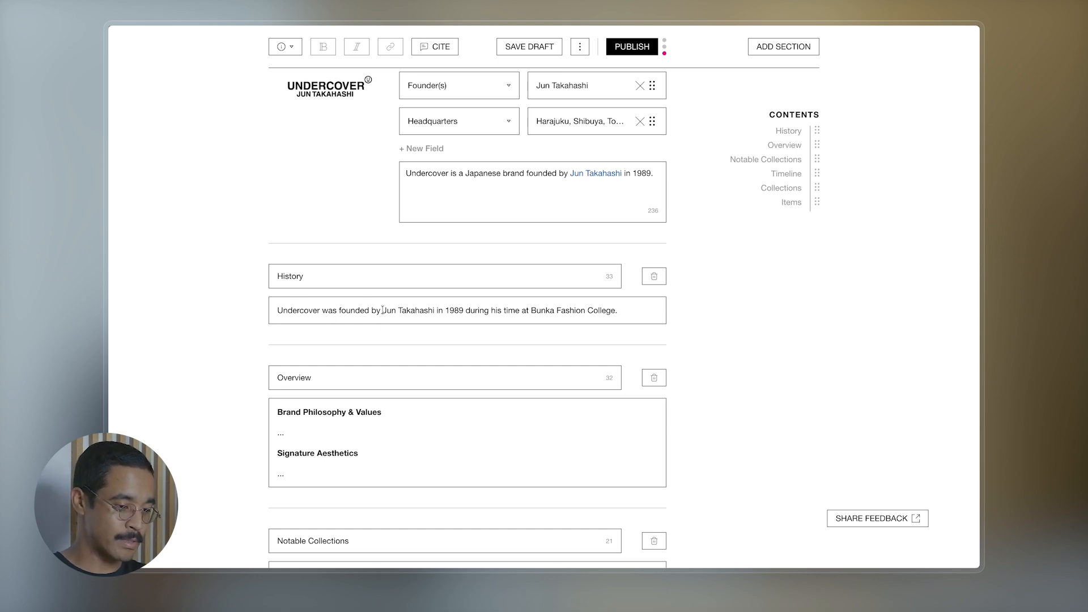
{"action": "left_click_drag", "start_coordinate": [383, 310], "coordinate": [434, 312]}
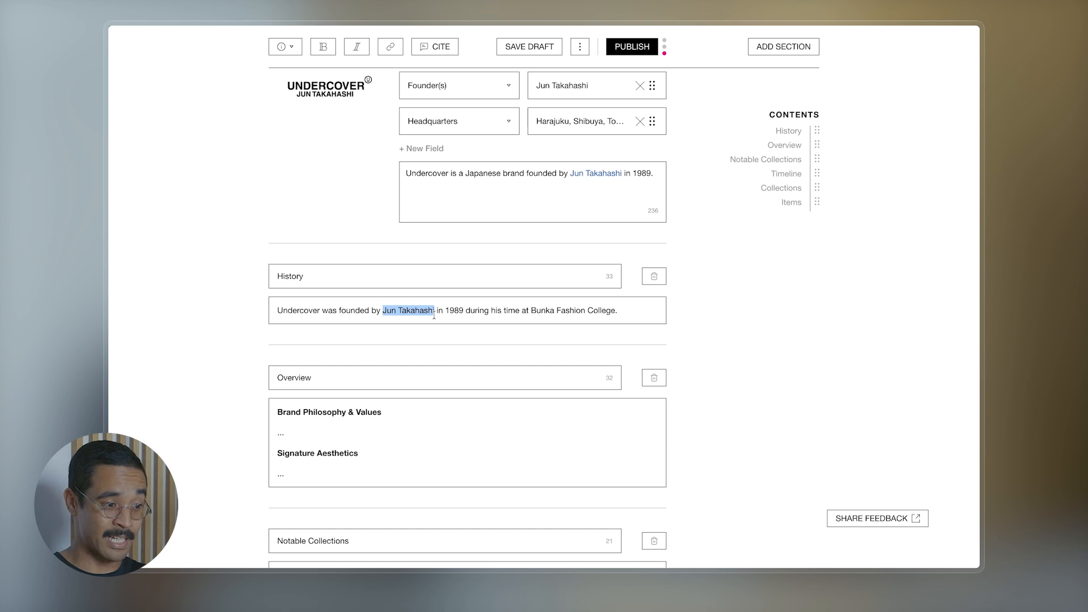
{"action": "left_click", "coordinate": [357, 50]}
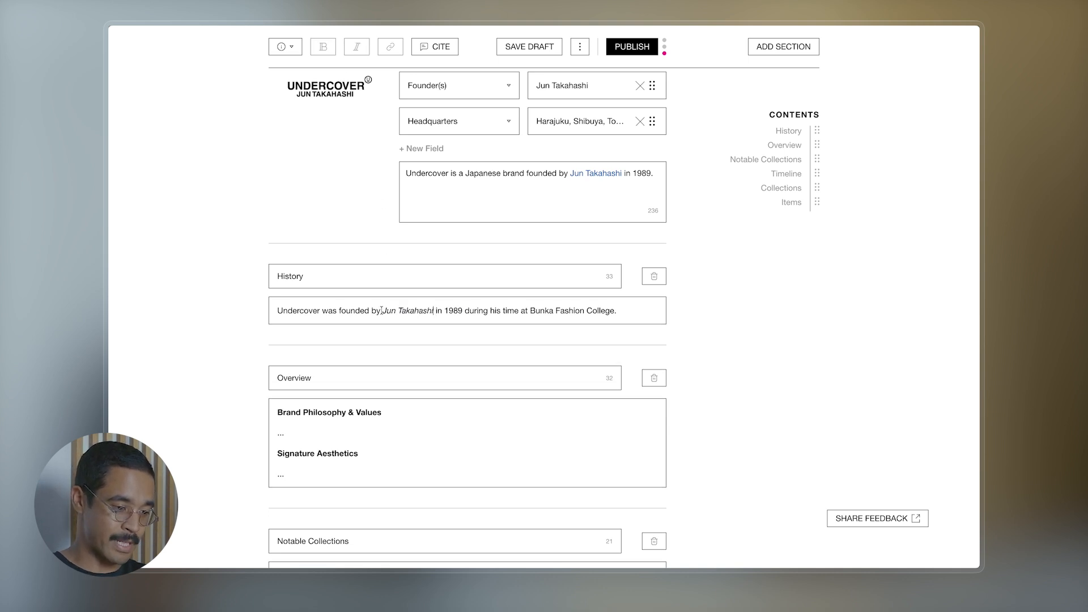
{"action": "left_click_drag", "start_coordinate": [381, 311], "coordinate": [433, 313]}
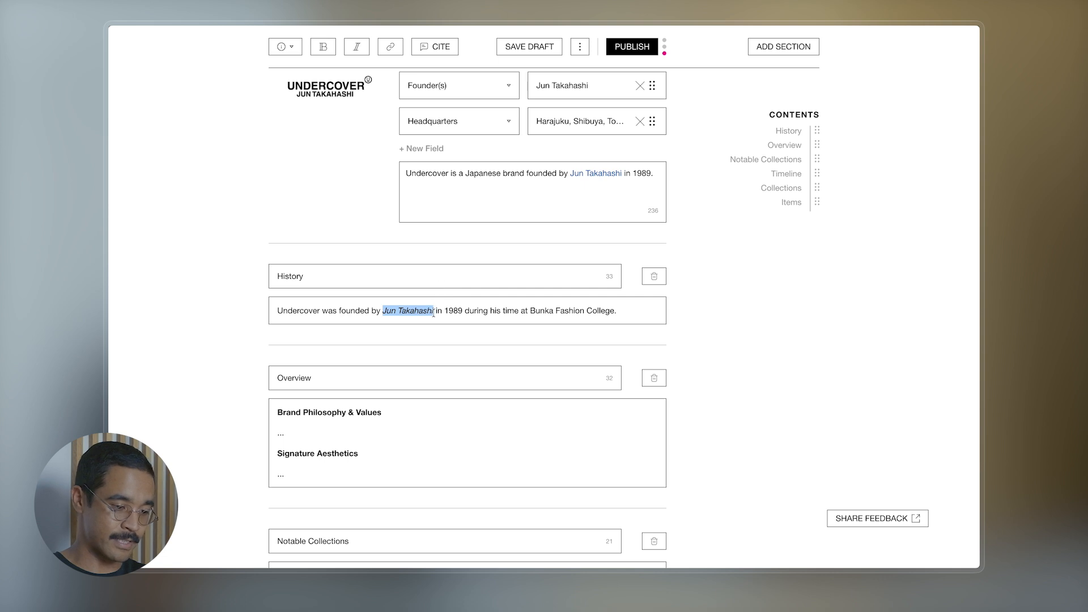
{"action": "left_click", "coordinate": [728, 327]}
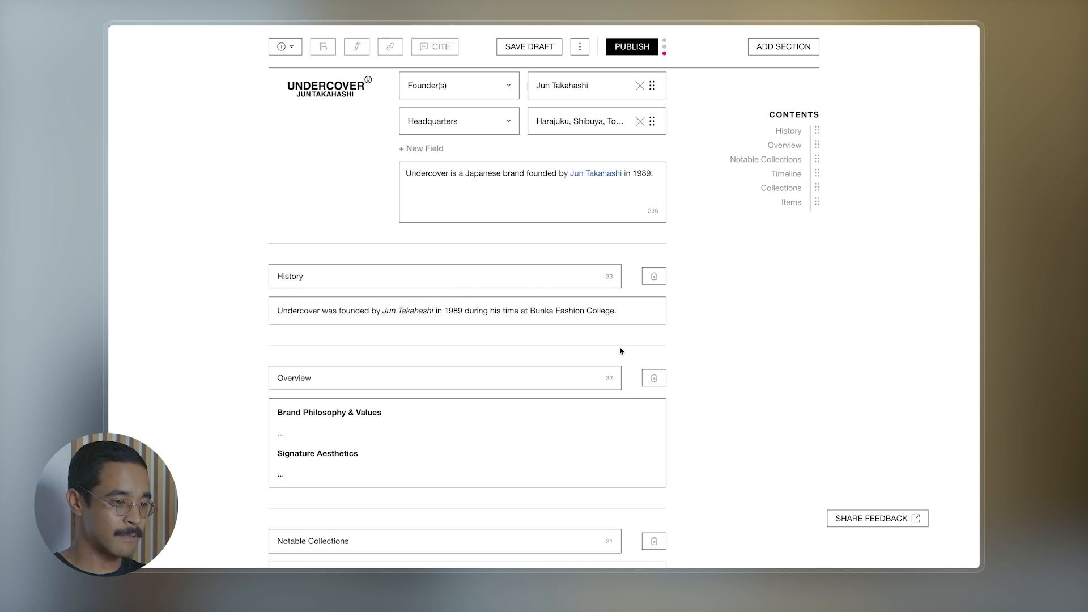
{"action": "left_click_drag", "start_coordinate": [433, 310], "coordinate": [383, 311]}
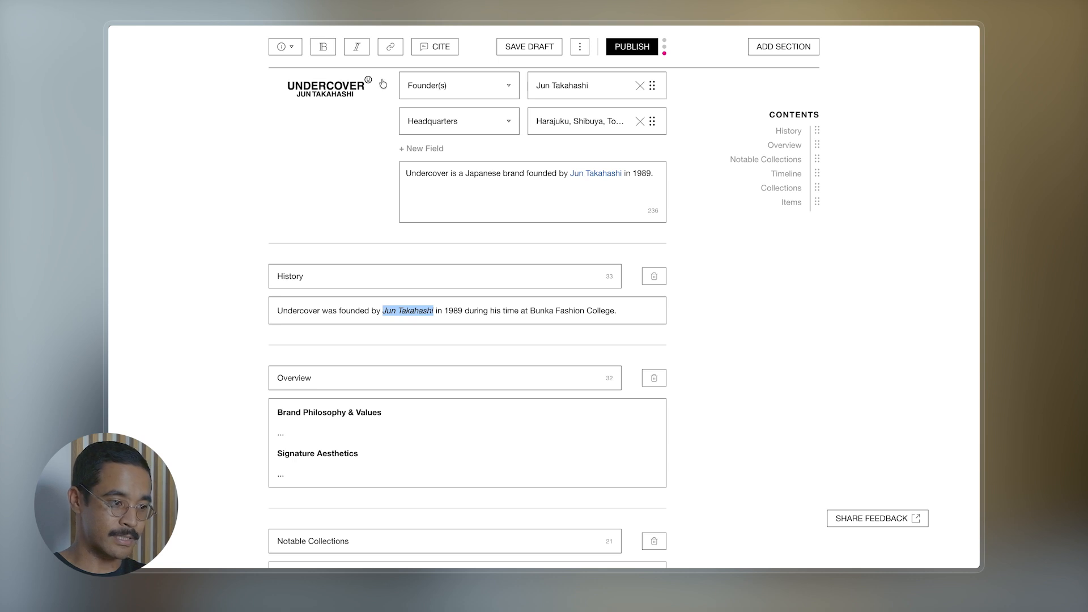
{"action": "left_click", "coordinate": [356, 50]}
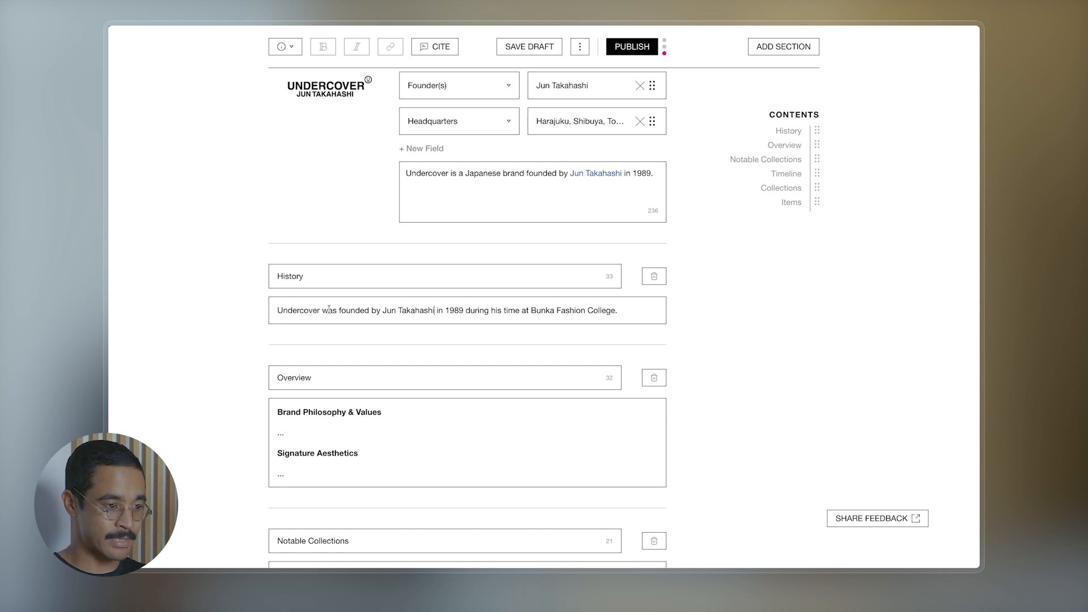
{"action": "double_click", "coordinate": [297, 311]}
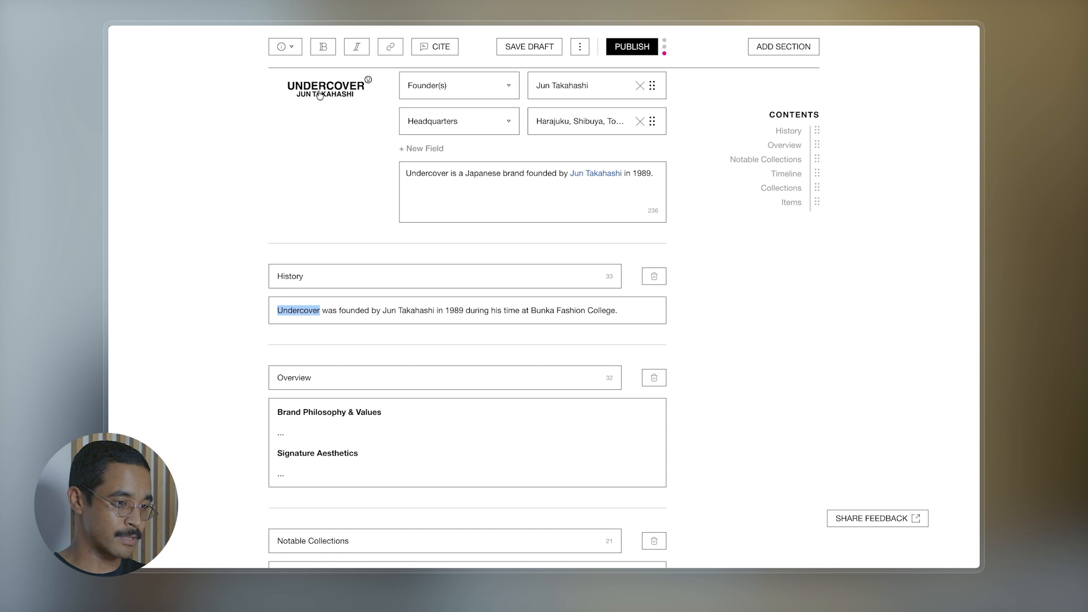
{"action": "left_click", "coordinate": [331, 54]}
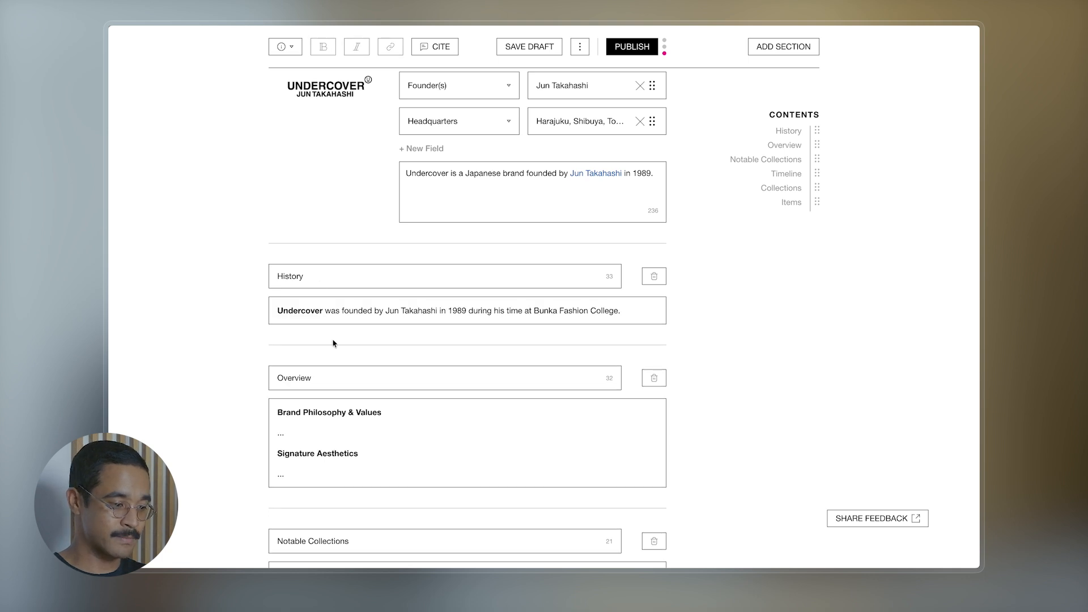
{"action": "double_click", "coordinate": [305, 310]}
{"action": "left_click", "coordinate": [321, 50]}
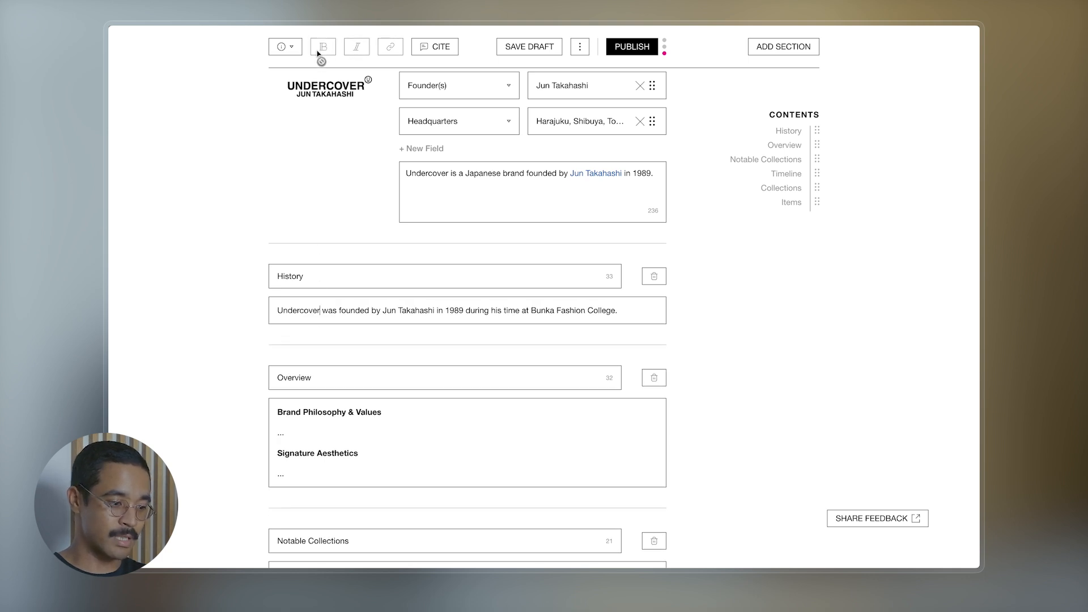
{"action": "left_click", "coordinate": [720, 329]}
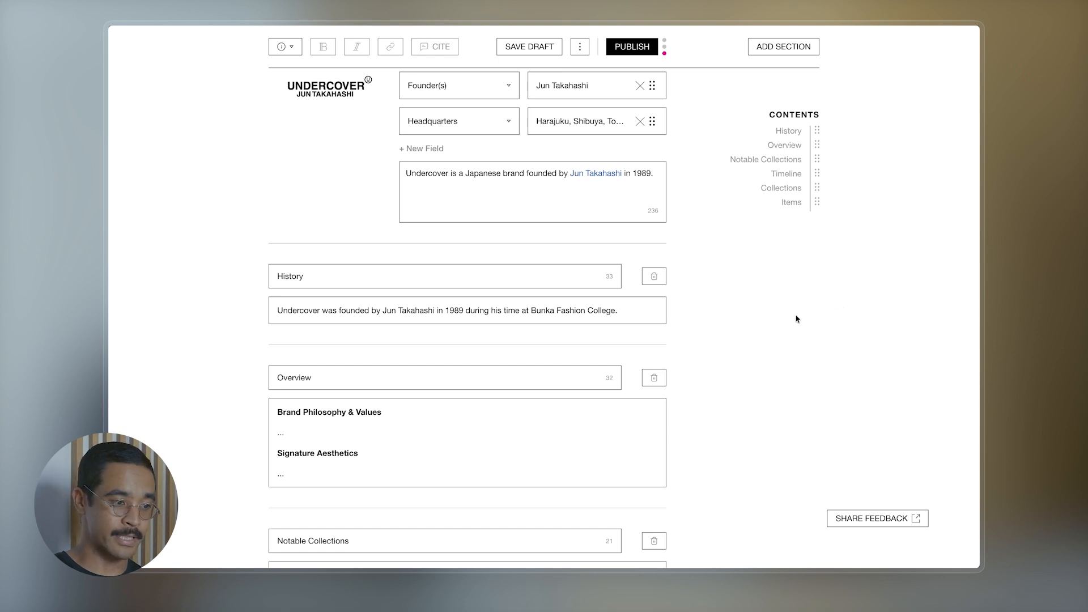
- Link the founder's name in the History paragraph to his Designer article
{"action": "left_click", "coordinate": [382, 310]}
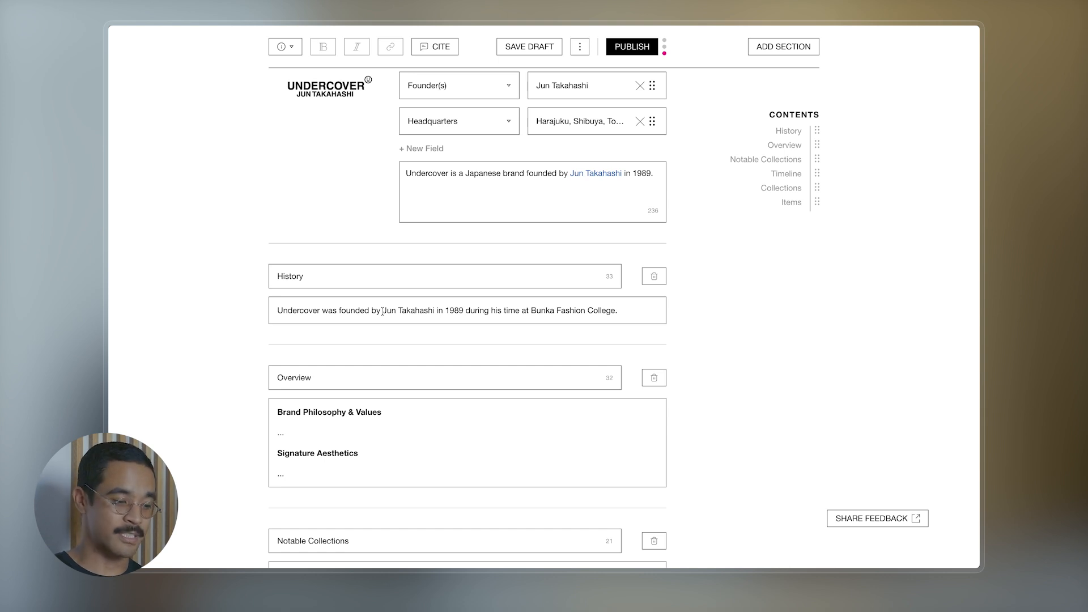
{"action": "left_click_drag", "start_coordinate": [384, 310], "coordinate": [435, 312]}
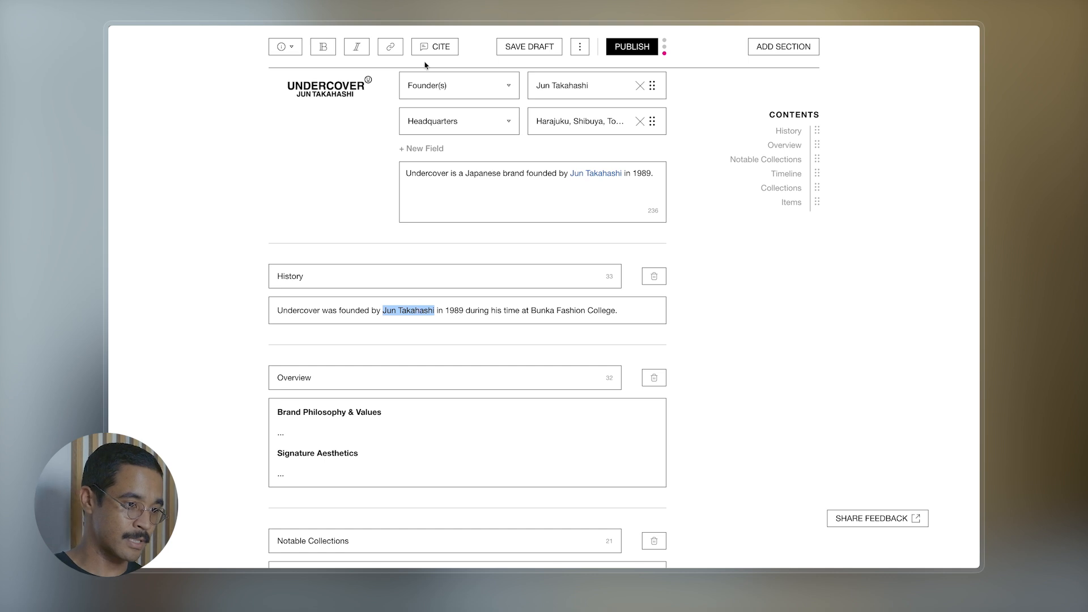
{"action": "left_click", "coordinate": [391, 49]}
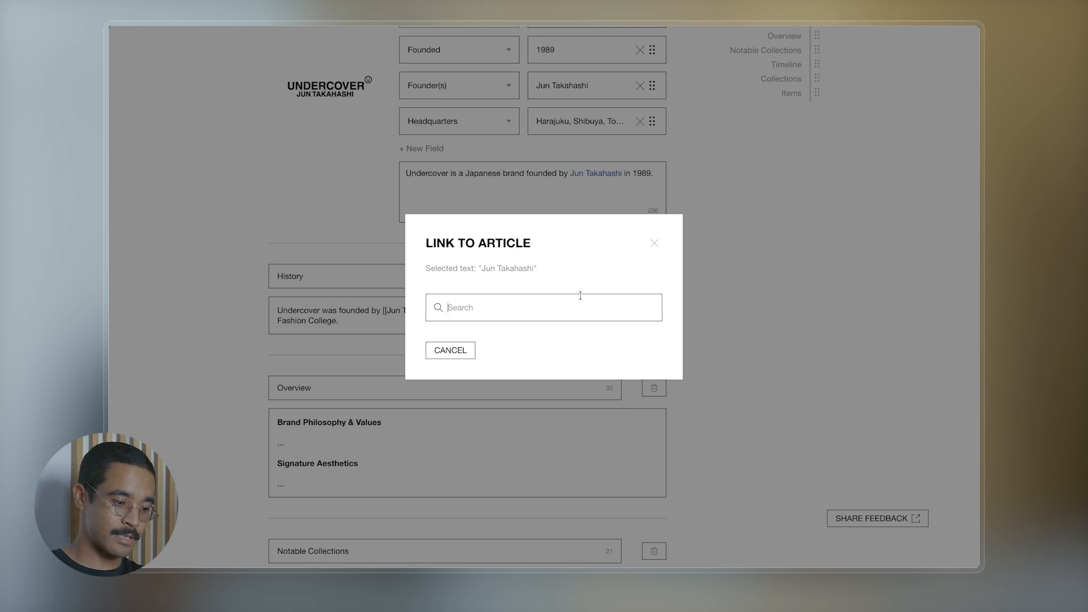
{"action": "type", "text": "Jun"}
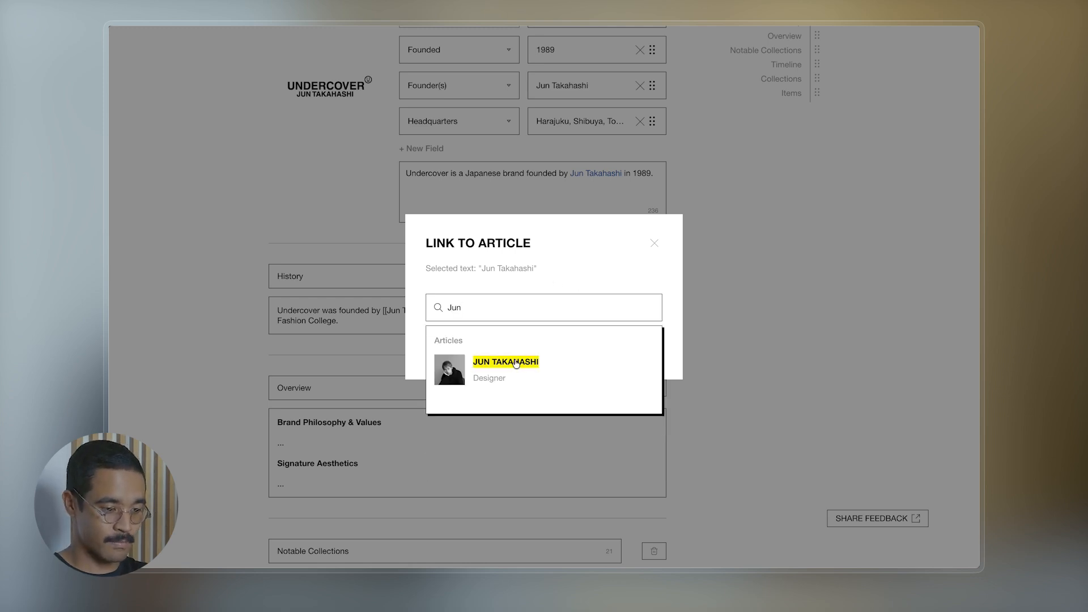
{"action": "left_click", "coordinate": [458, 374]}
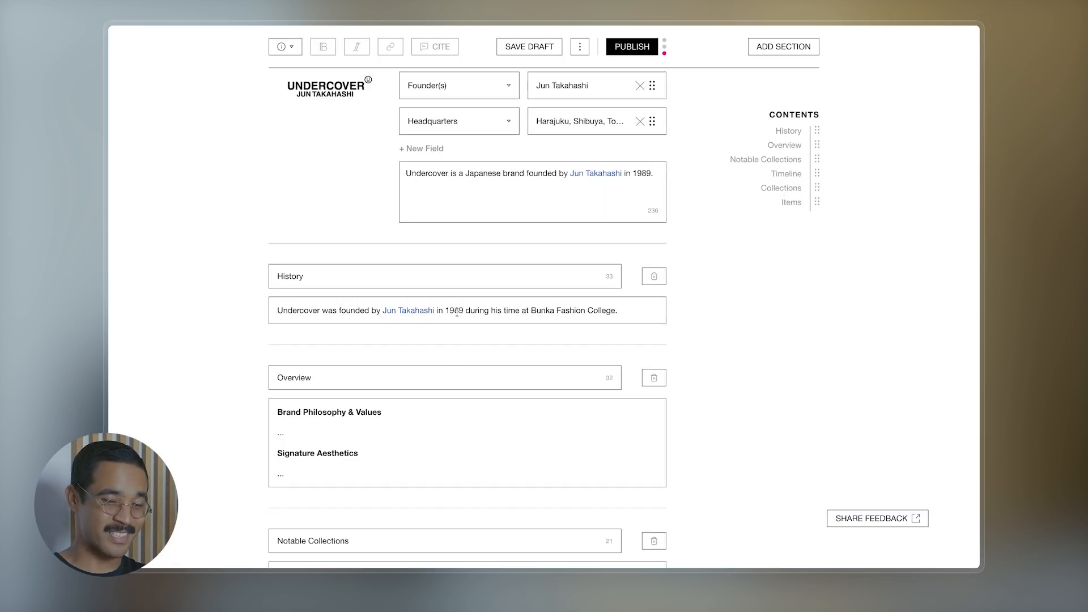
- Insert a citation into the History sentence and choose Verifiable Source as its type
{"action": "scroll", "coordinate": [691, 290], "scroll_direction": "down", "scroll_amount": 1}
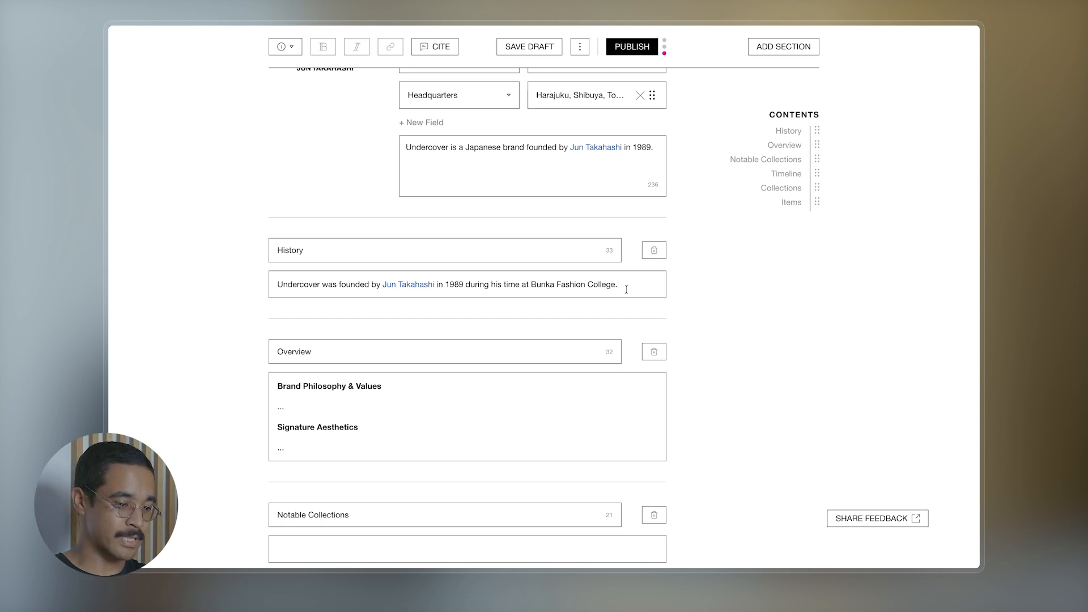
{"action": "left_click", "coordinate": [433, 46]}
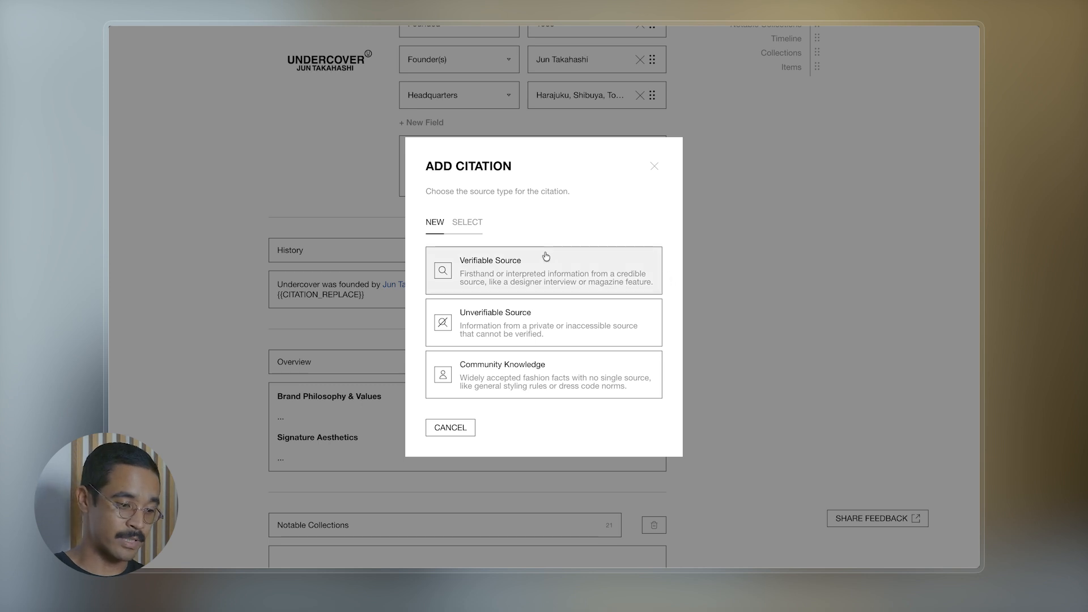
{"action": "left_click", "coordinate": [500, 272]}
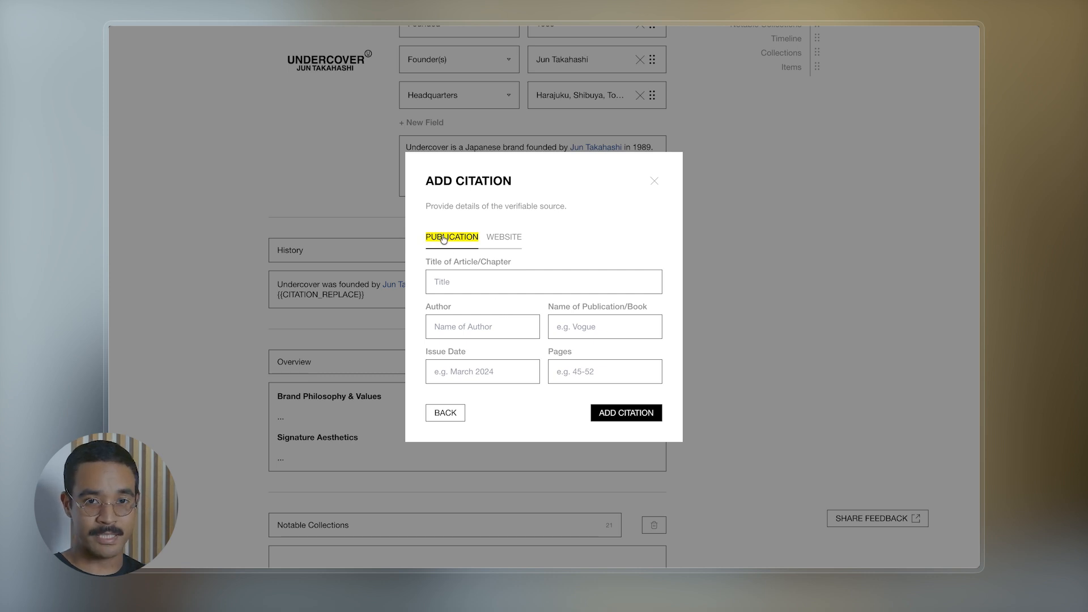
- Fill the citation with publication CUTIE Magazine, issue date 1994 and page 34, and add it
{"action": "left_click", "coordinate": [505, 238]}
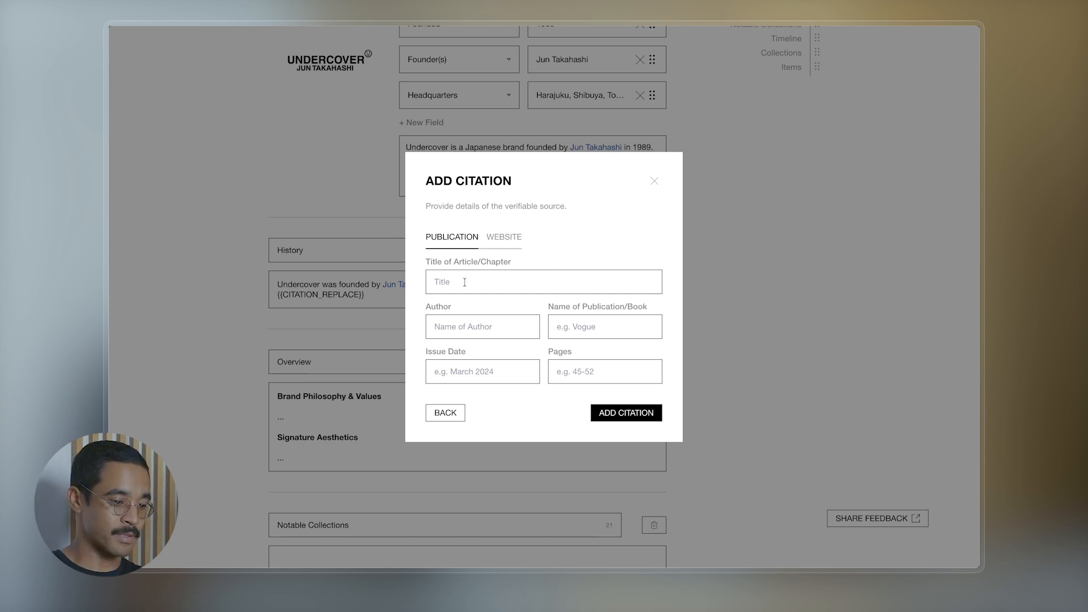
{"action": "left_click", "coordinate": [596, 327]}
{"action": "type", "text": "CUTIE"}
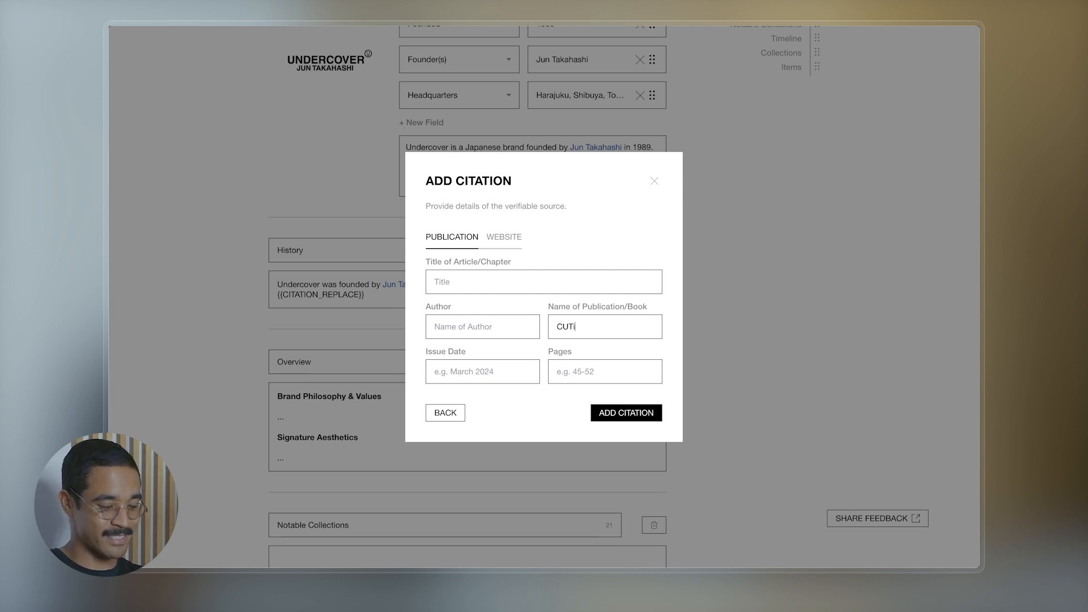
{"action": "type", "text": " Magazine"}
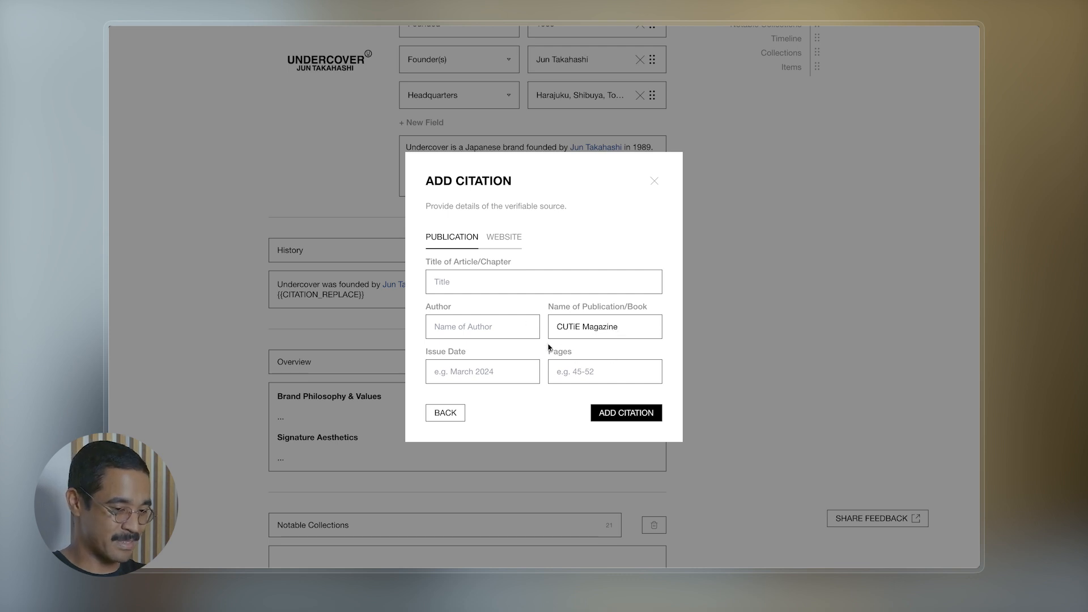
{"action": "left_click", "coordinate": [480, 371]}
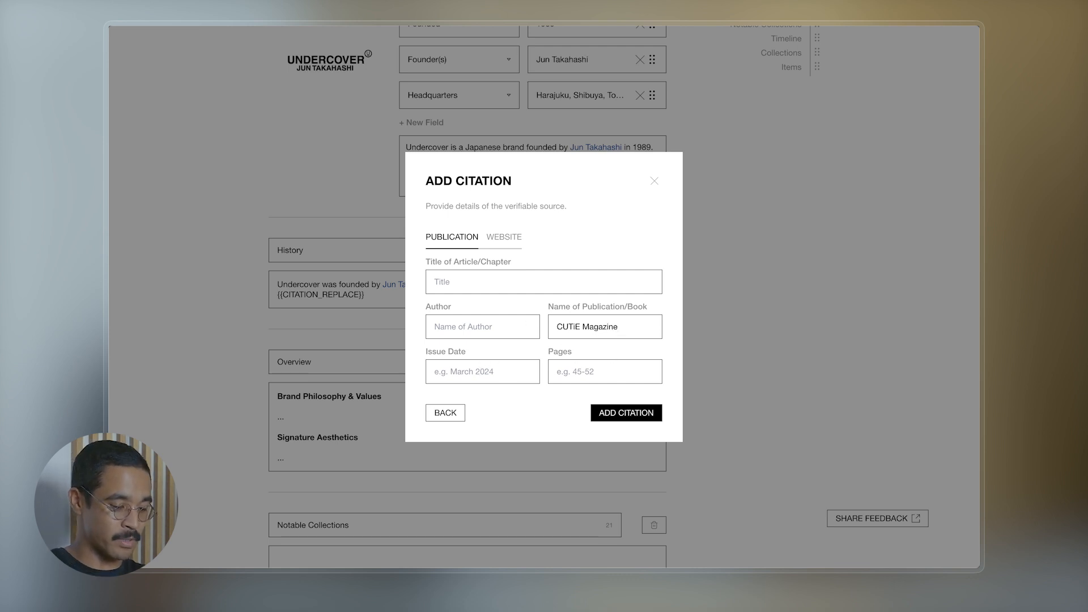
{"action": "type", "text": "1994"}
{"action": "left_click", "coordinate": [558, 424]}
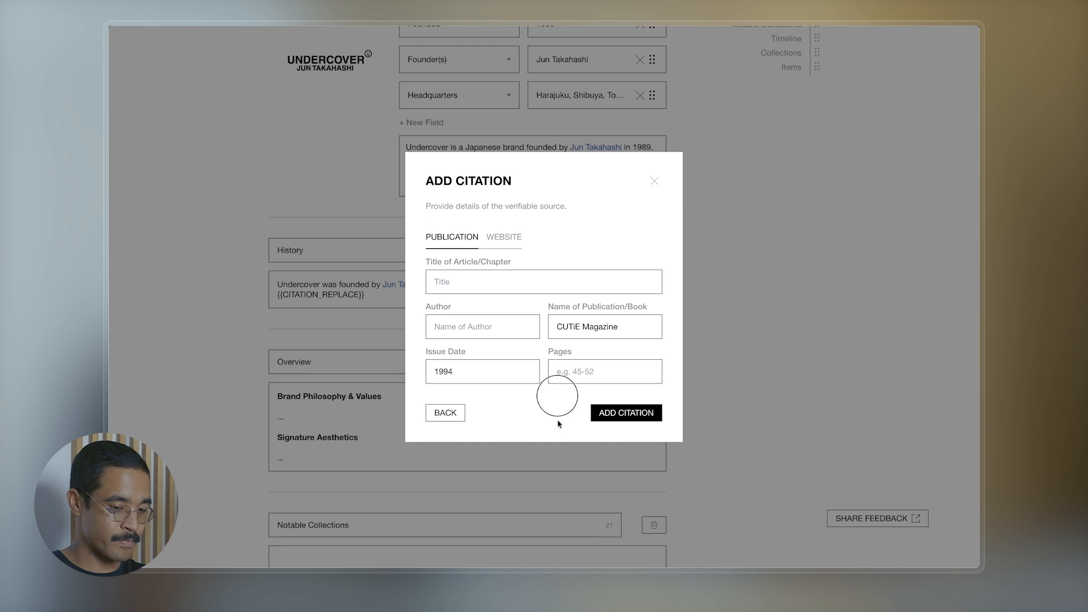
{"action": "left_click", "coordinate": [598, 370]}
{"action": "type", "text": "34"}
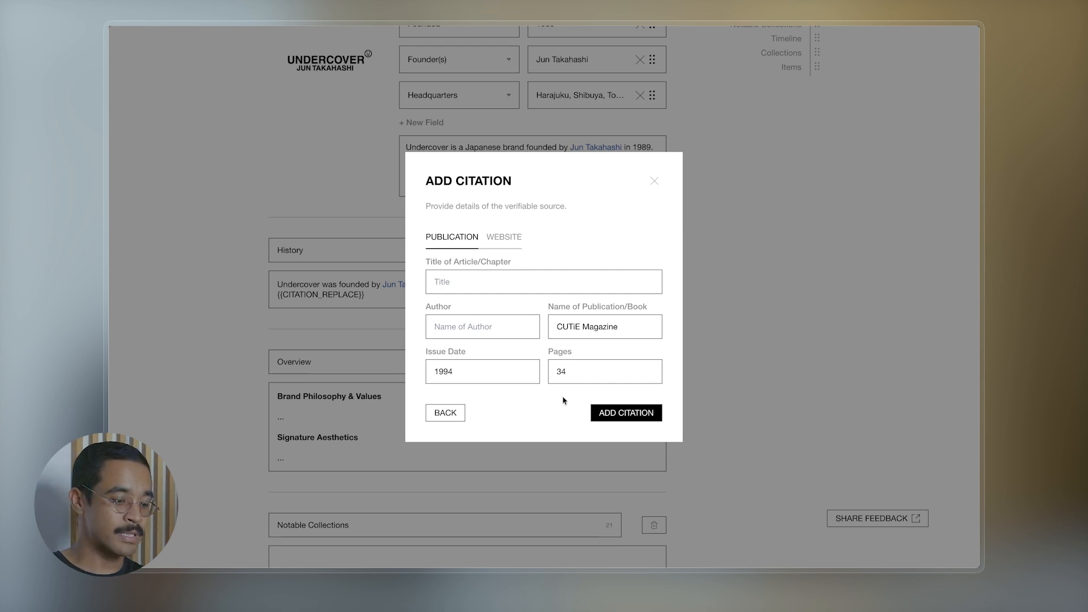
{"action": "left_click", "coordinate": [631, 416]}
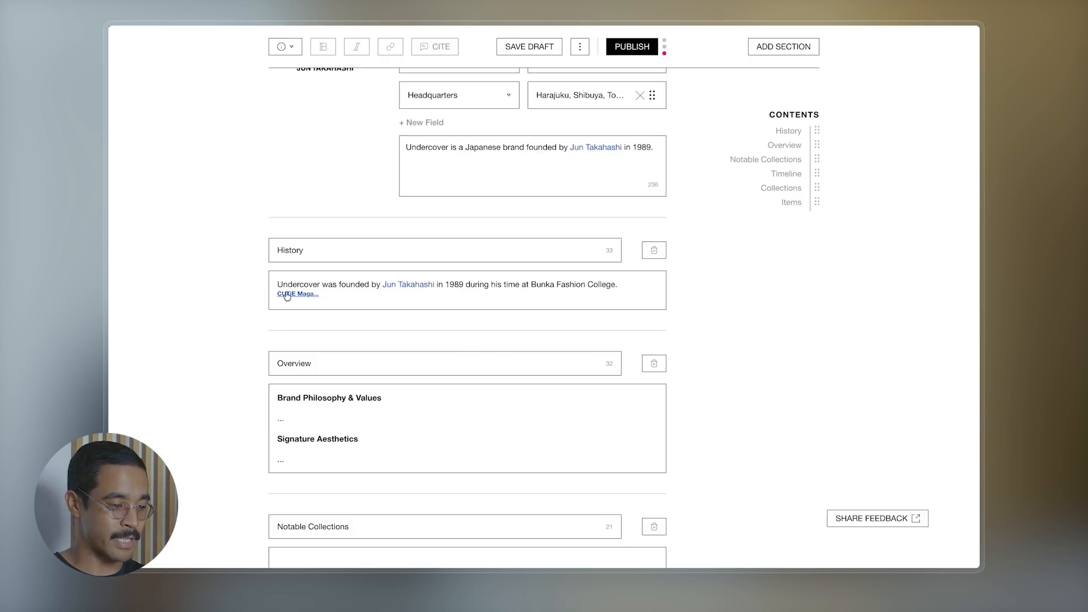
- Check the new citation, then bring up the section types at the end of the article
{"action": "mouse_move", "coordinate": [287, 296]}
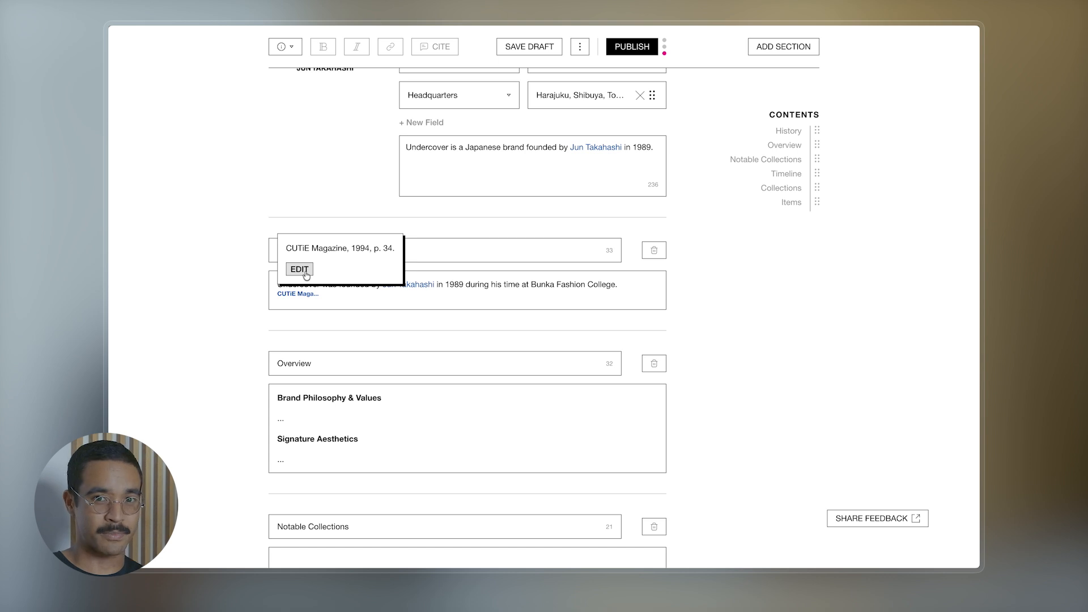
{"action": "scroll", "coordinate": [740, 285], "scroll_direction": "down", "scroll_amount": 3}
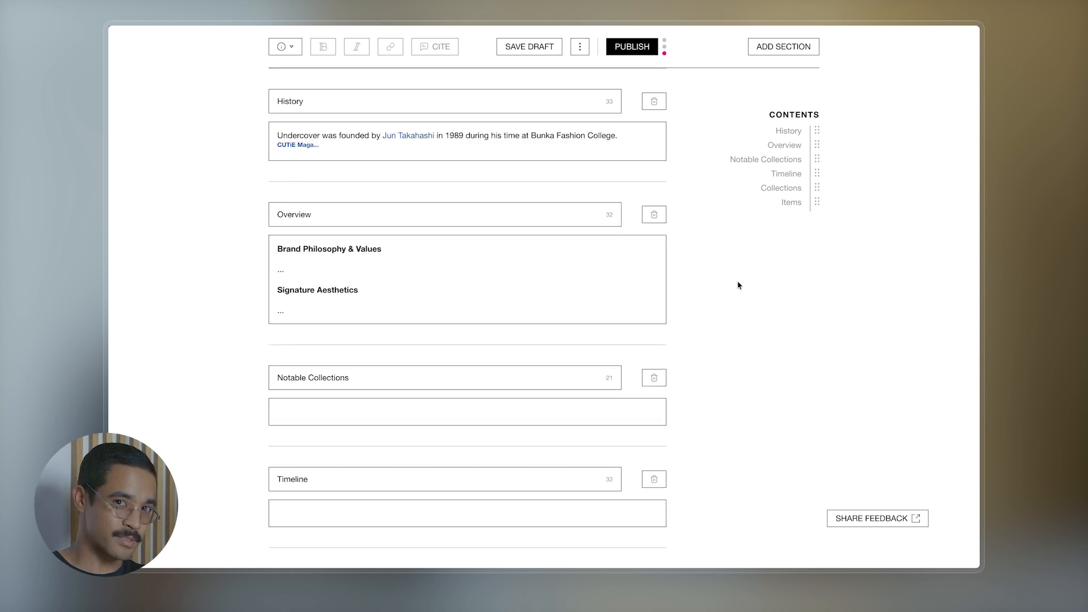
{"action": "left_click", "coordinate": [791, 51]}
- Add a Linked Articles section titled 'Collections'
{"action": "left_click", "coordinate": [771, 162]}
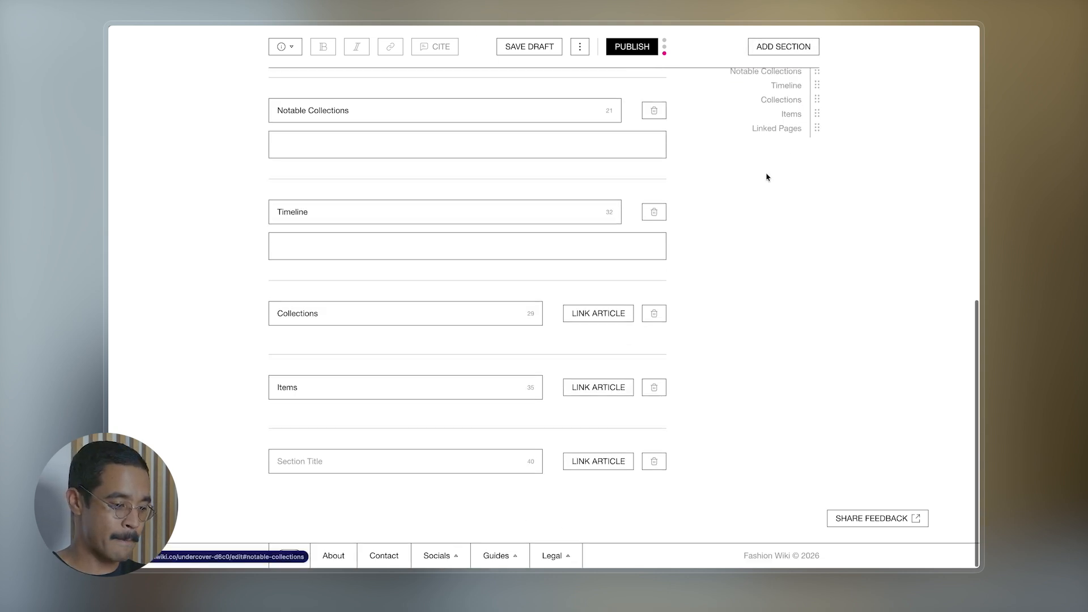
{"action": "left_click", "coordinate": [410, 465]}
{"action": "type", "text": "Collections"}
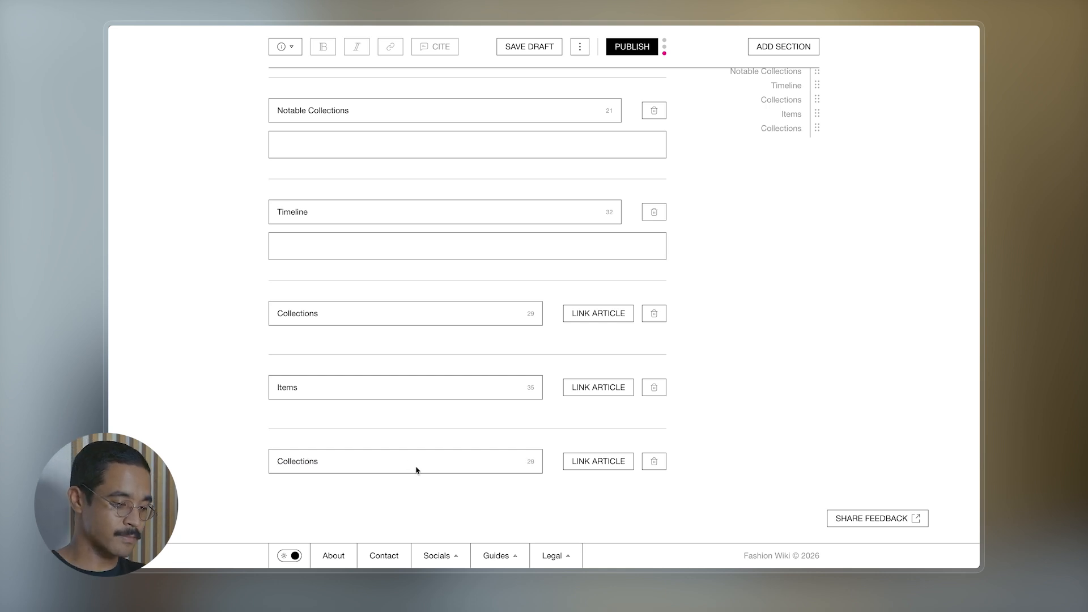
- Link the No Title and Scab collection pages in the Collections section
{"action": "left_click", "coordinate": [594, 463]}
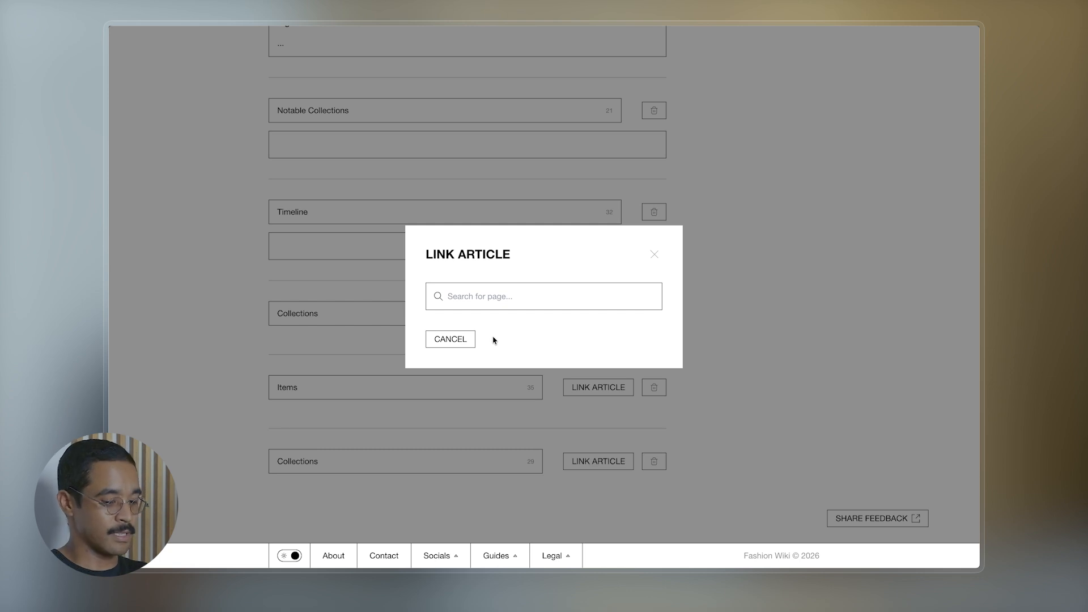
{"action": "type", "text": "no title"}
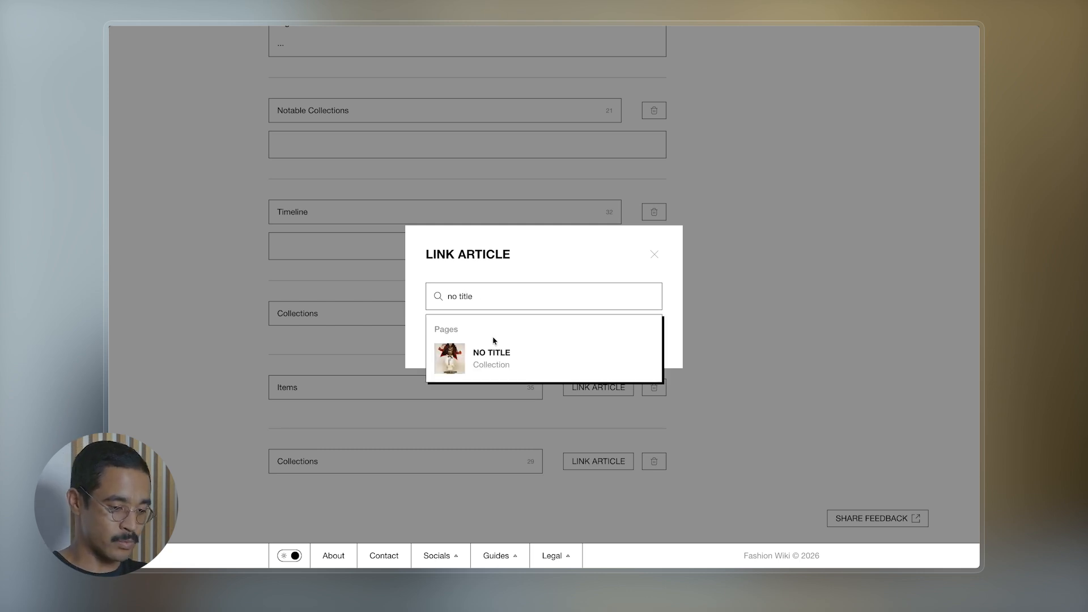
{"action": "left_click", "coordinate": [453, 370]}
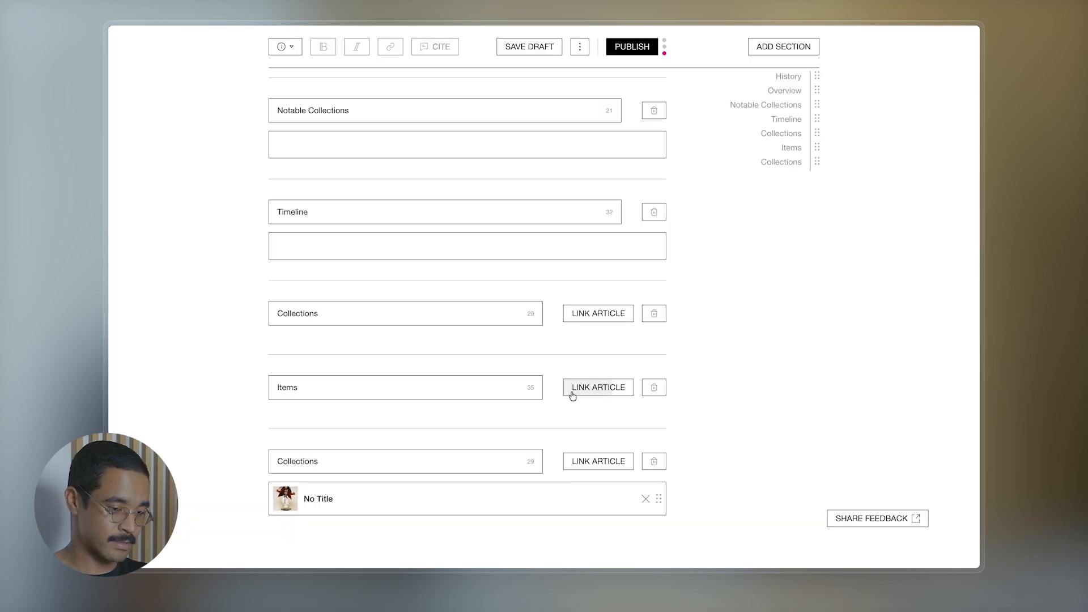
{"action": "scroll", "coordinate": [572, 391], "scroll_direction": "down", "scroll_amount": 1}
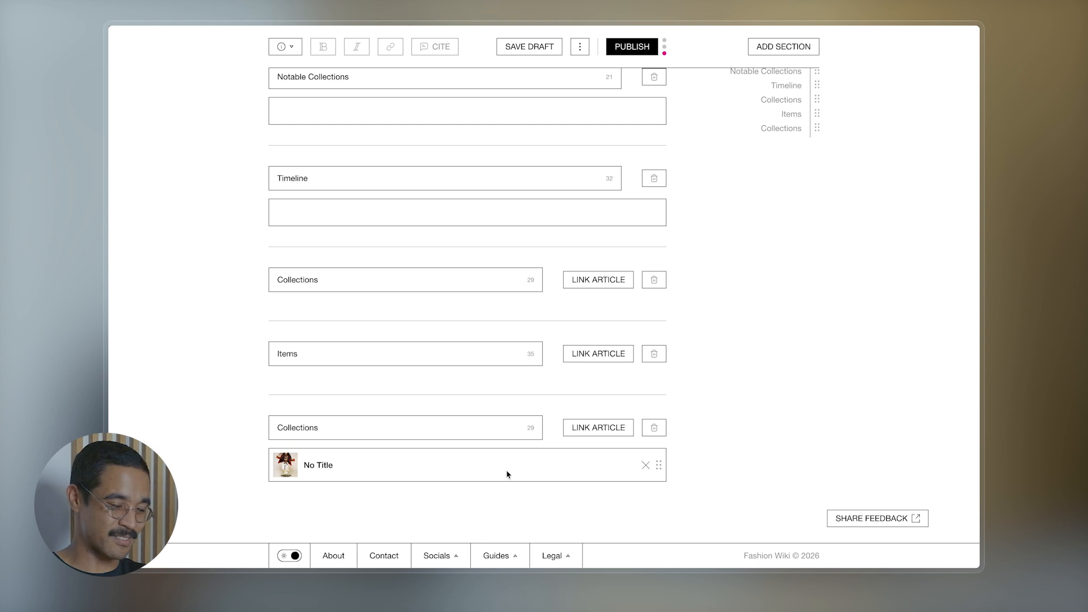
{"action": "left_click", "coordinate": [606, 429]}
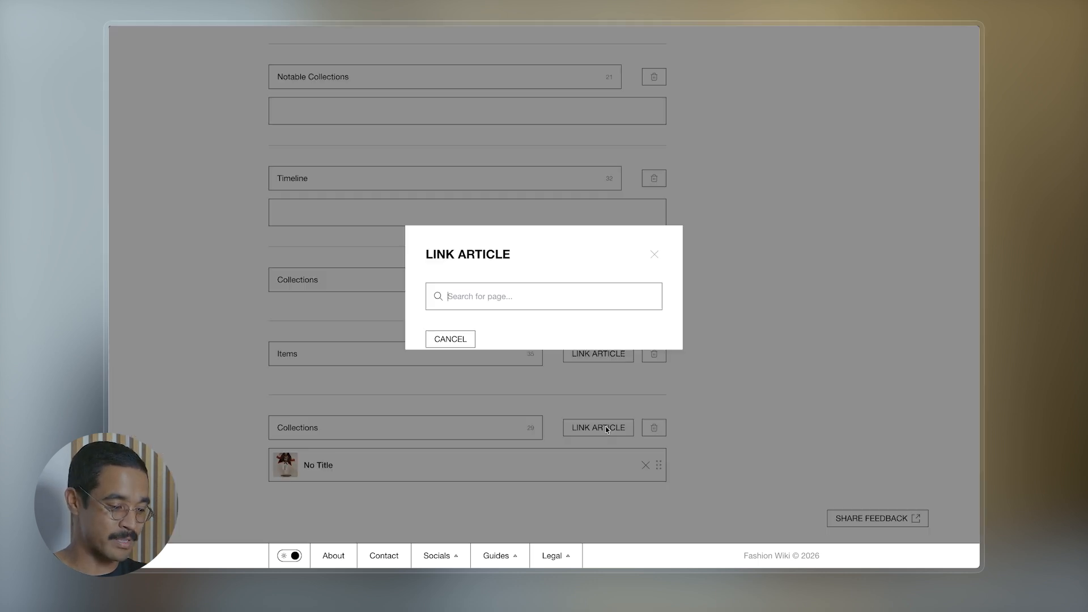
{"action": "type", "text": "scab"}
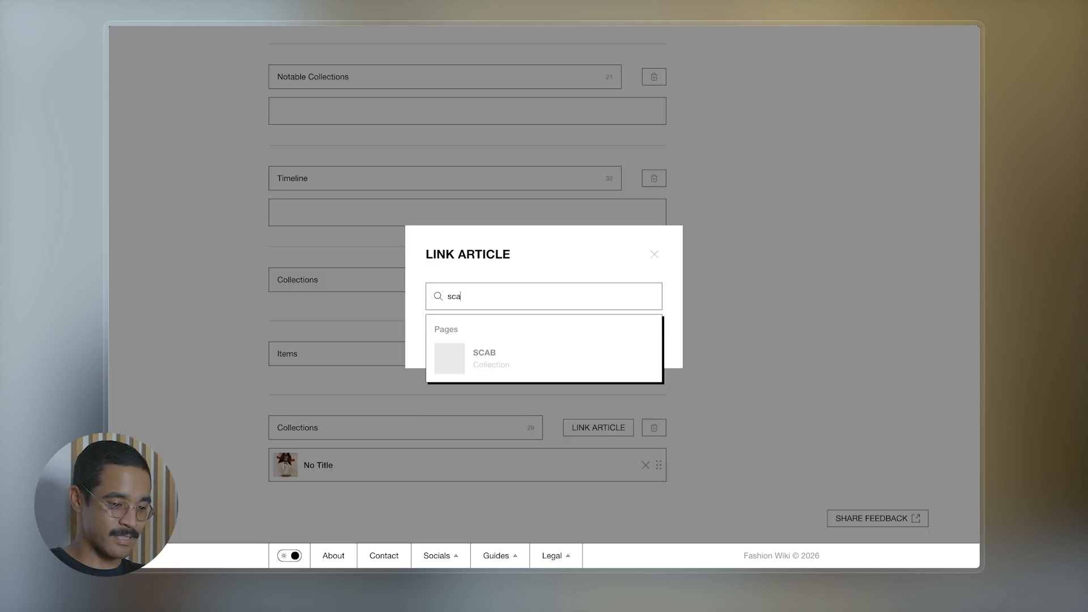
{"action": "left_click", "coordinate": [499, 366]}
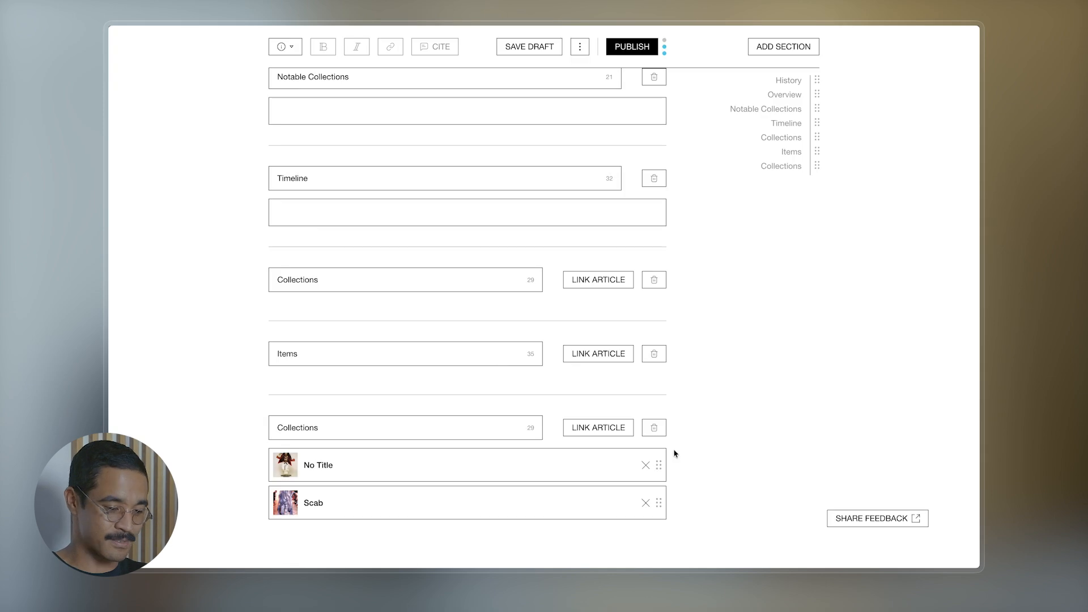
{"action": "scroll", "coordinate": [700, 384], "scroll_direction": "down", "scroll_amount": 2}
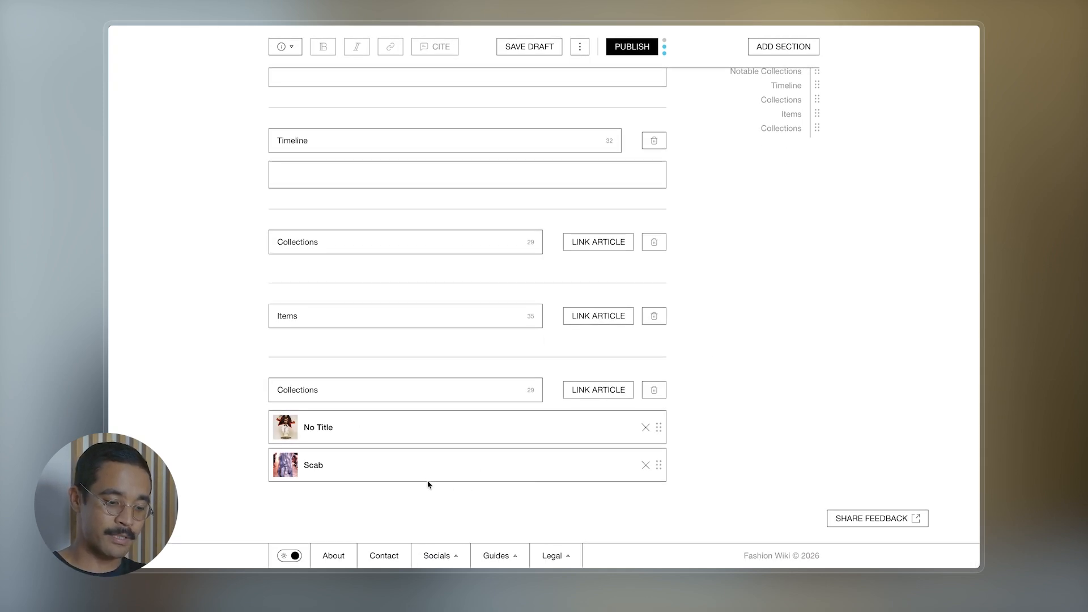
{"action": "scroll", "coordinate": [656, 142], "scroll_direction": "up", "scroll_amount": 10}
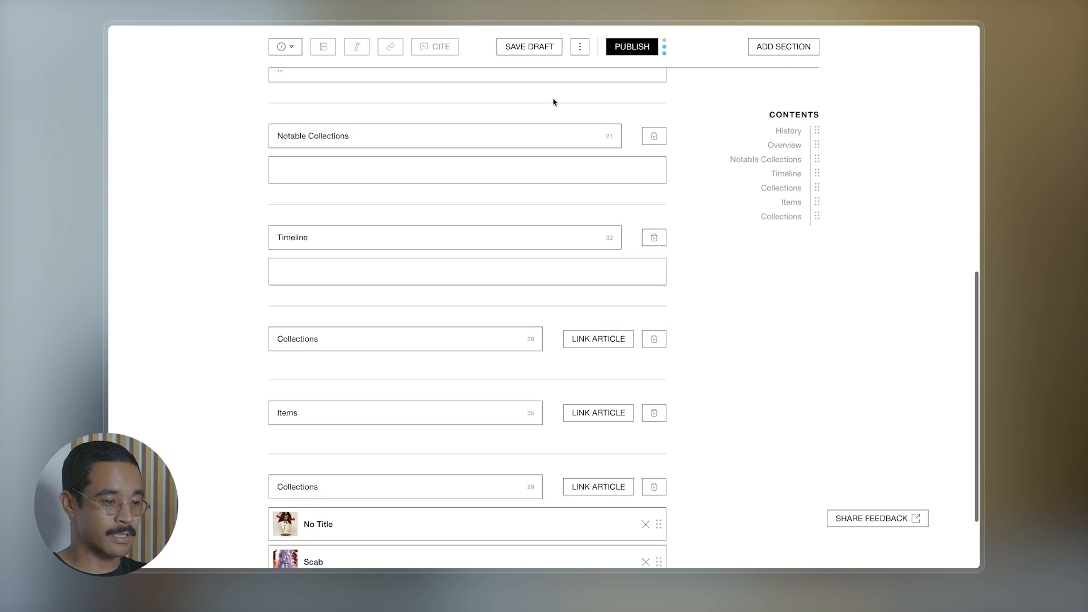
{"action": "left_click", "coordinate": [578, 50]}
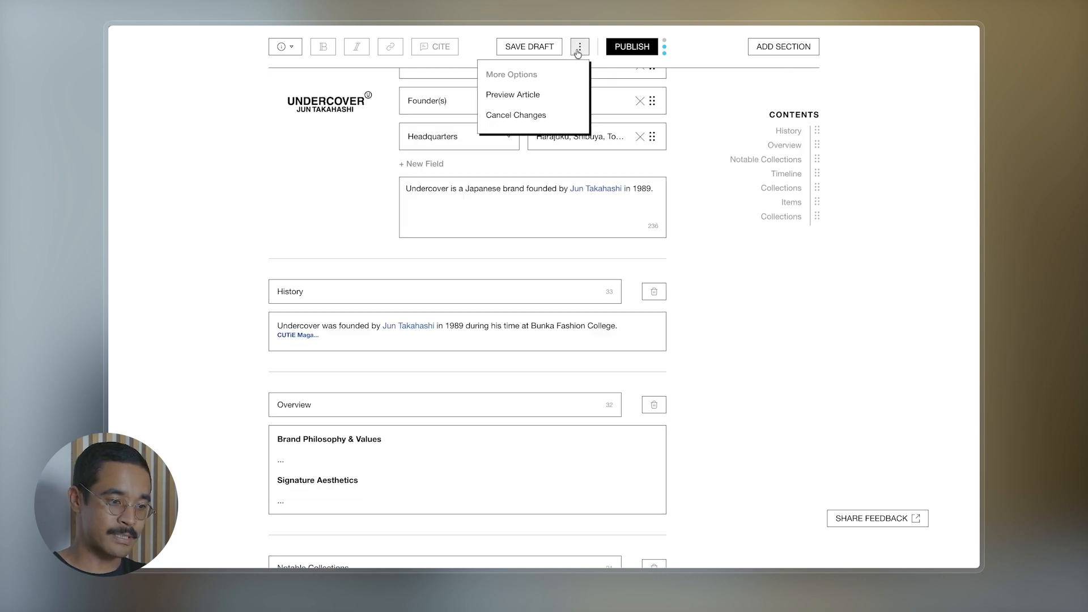
{"action": "left_click", "coordinate": [508, 97]}
{"action": "scroll", "coordinate": [583, 279], "scroll_direction": "up", "scroll_amount": 2}
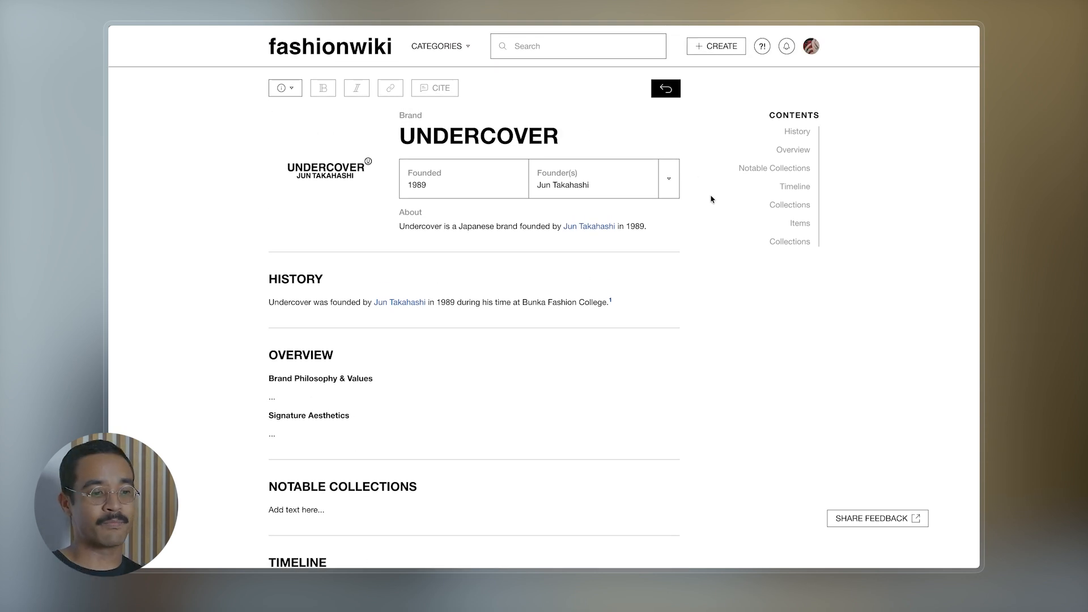
{"action": "scroll", "coordinate": [713, 199], "scroll_direction": "down", "scroll_amount": 1}
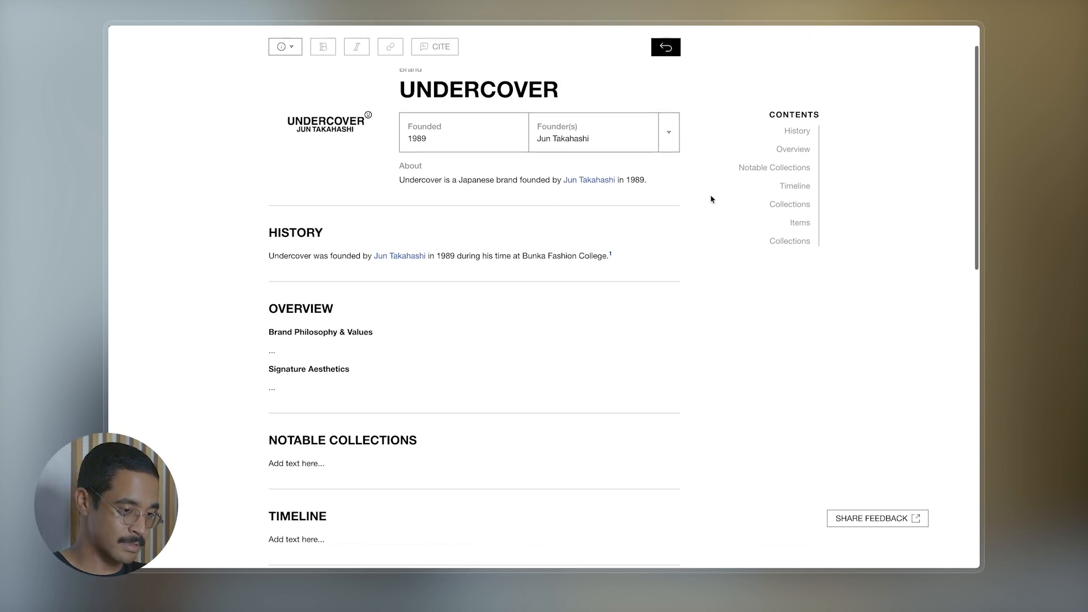
{"action": "scroll", "coordinate": [712, 199], "scroll_direction": "down", "scroll_amount": 8}
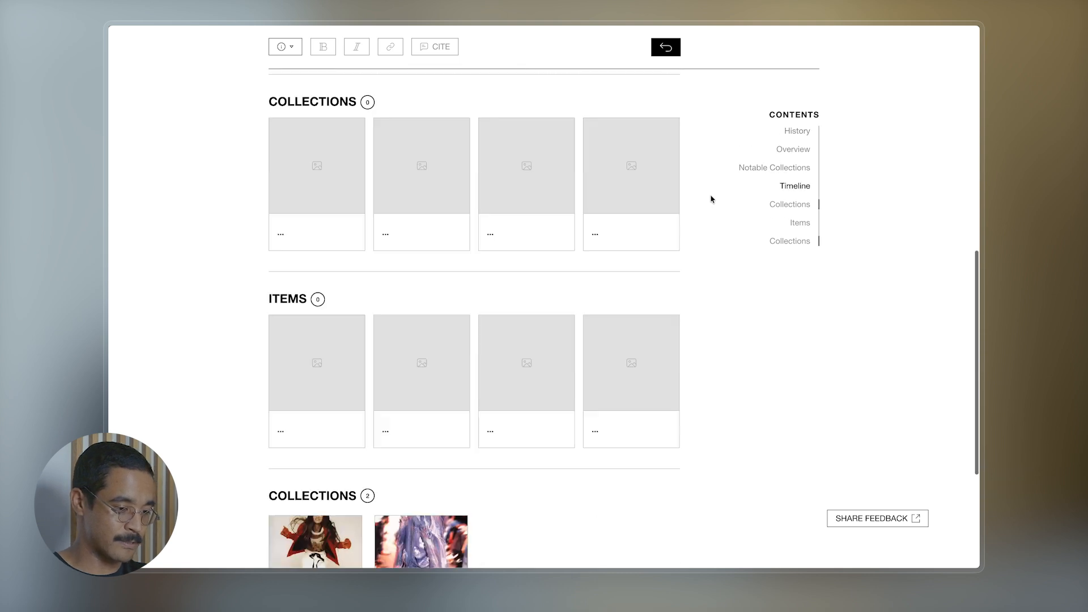
{"action": "scroll", "coordinate": [712, 199], "scroll_direction": "down", "scroll_amount": 5}
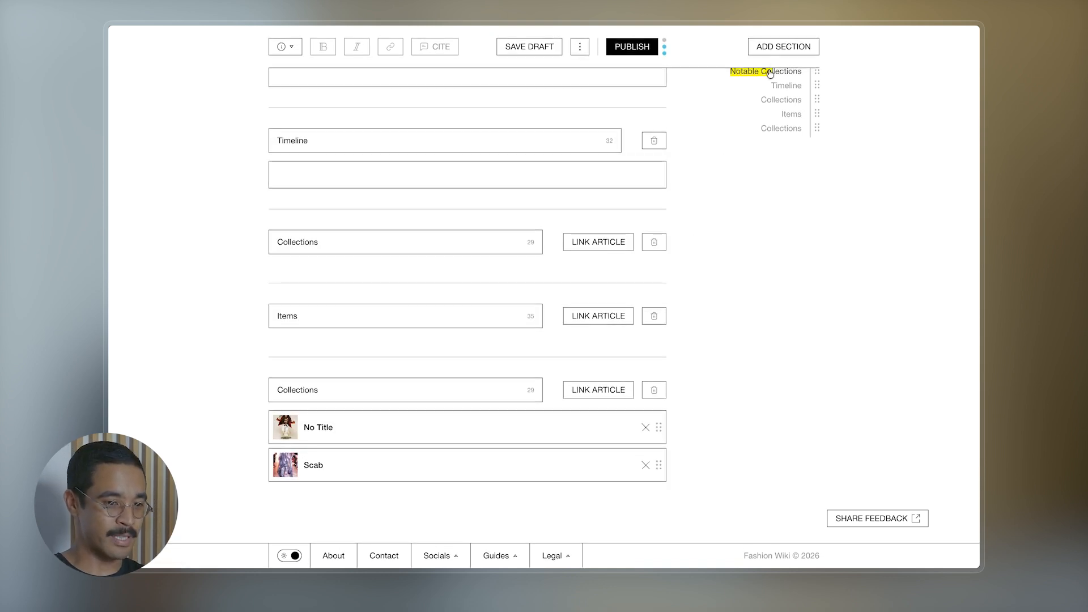
- Add an Images section titled 'Headquarters' and attach three uploaded photo files to it
{"action": "left_click", "coordinate": [773, 48]}
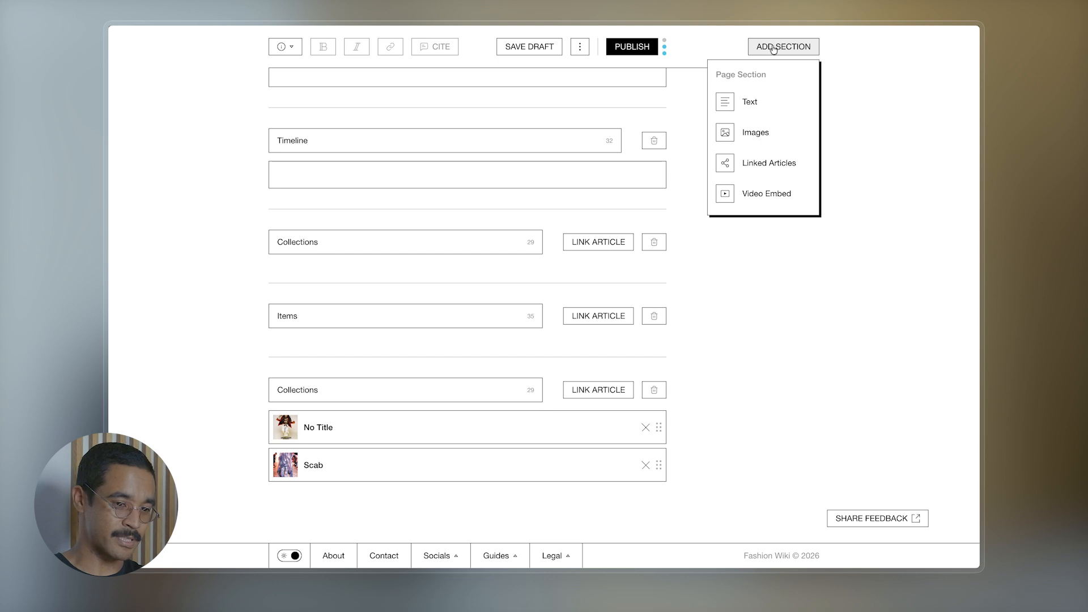
{"action": "left_click", "coordinate": [732, 140]}
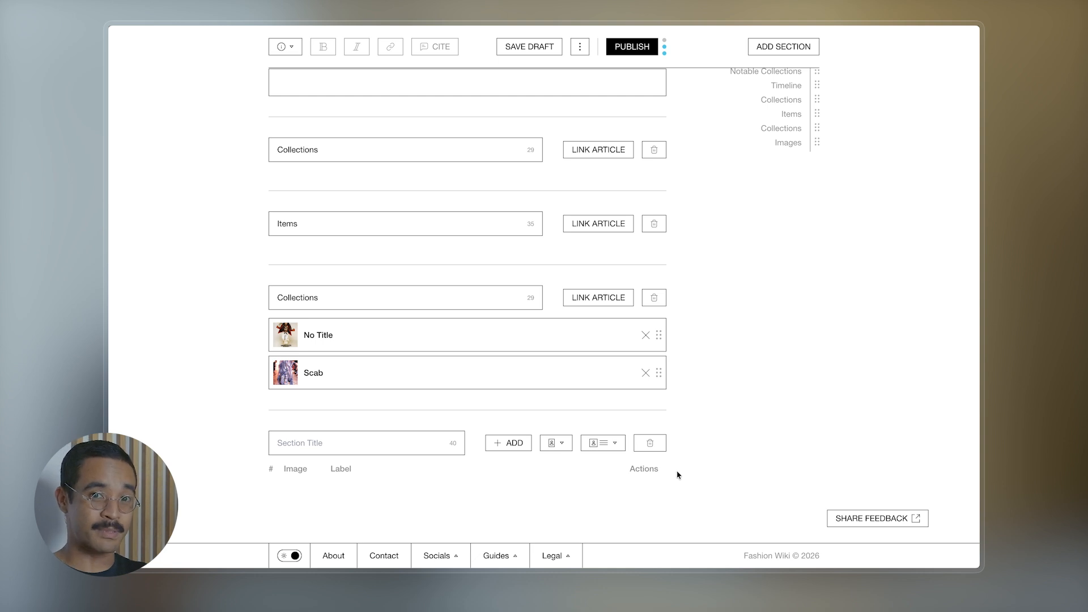
{"action": "left_click", "coordinate": [333, 443]}
{"action": "type", "text": "Headquarter"}
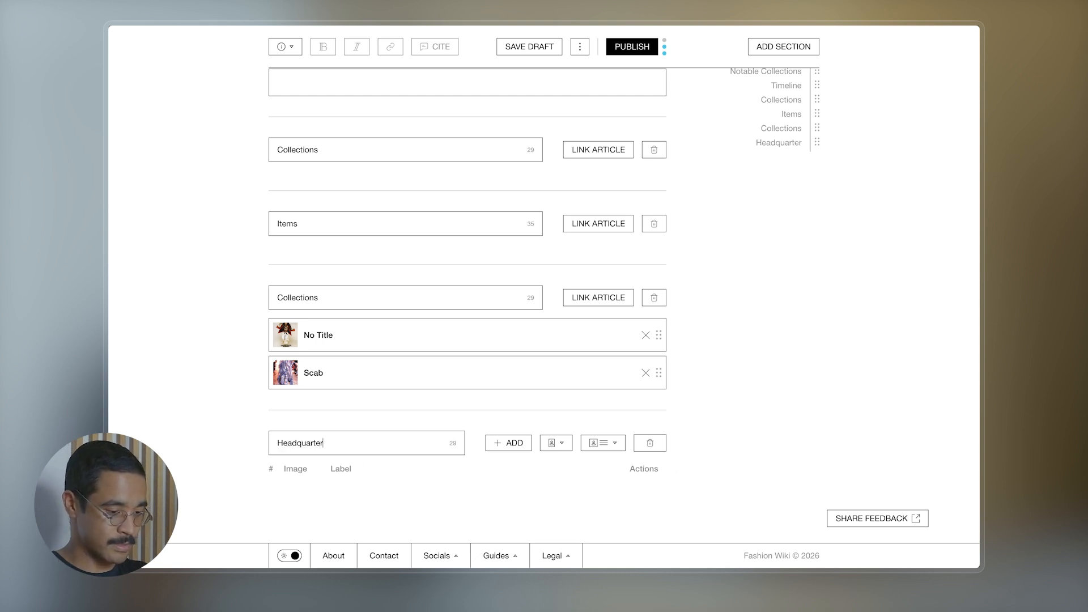
{"action": "type", "text": "s"}
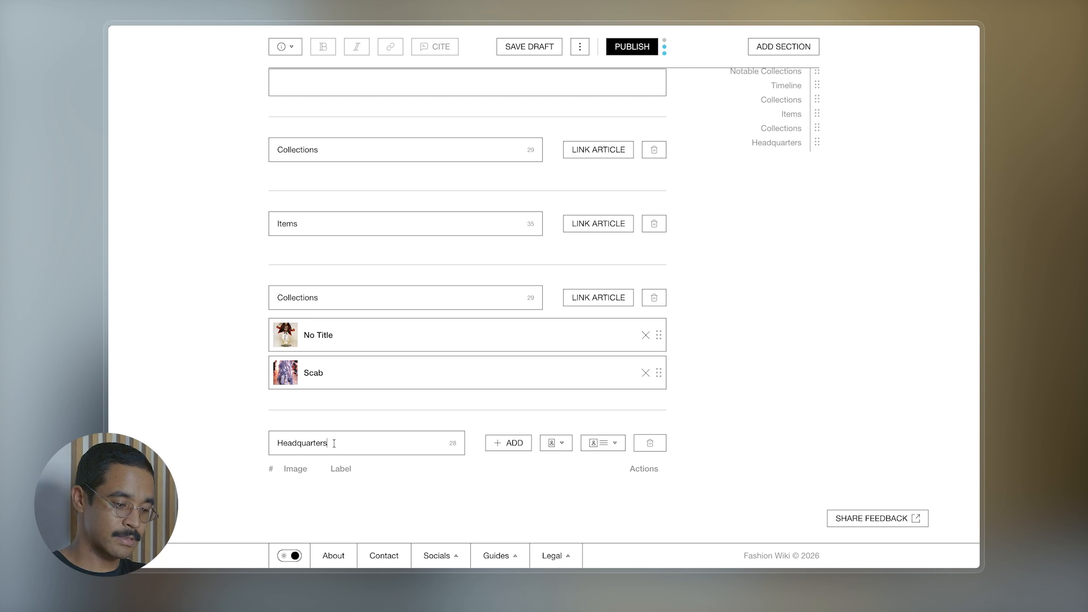
{"action": "left_click", "coordinate": [516, 447]}
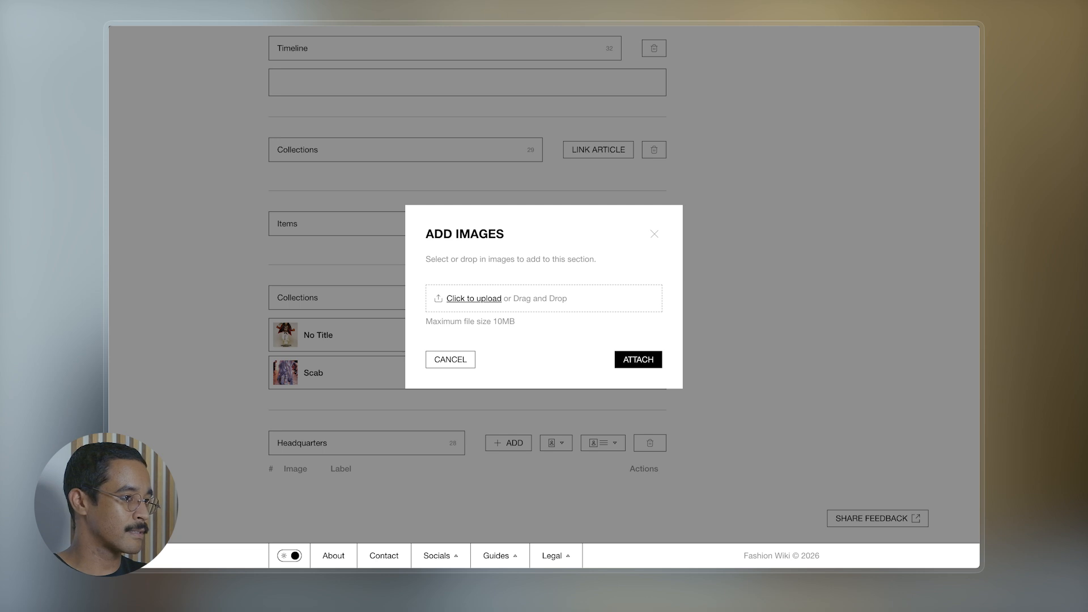
{"action": "left_click_drag", "start_coordinate": [793, 471], "coordinate": [540, 305]}
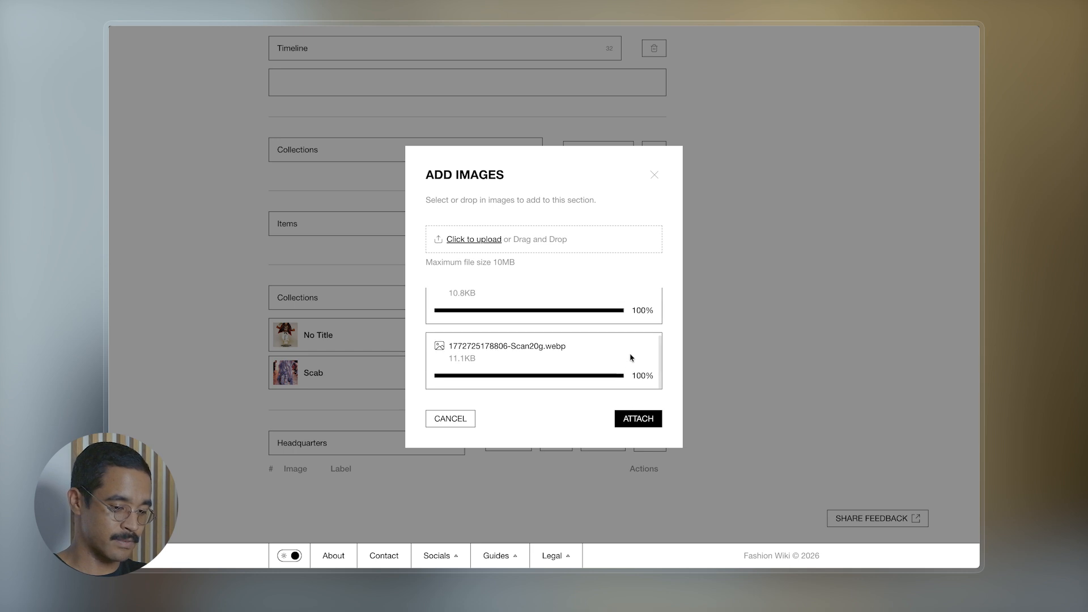
{"action": "left_click", "coordinate": [640, 419]}
{"action": "scroll", "coordinate": [716, 442], "scroll_direction": "down", "scroll_amount": 5}
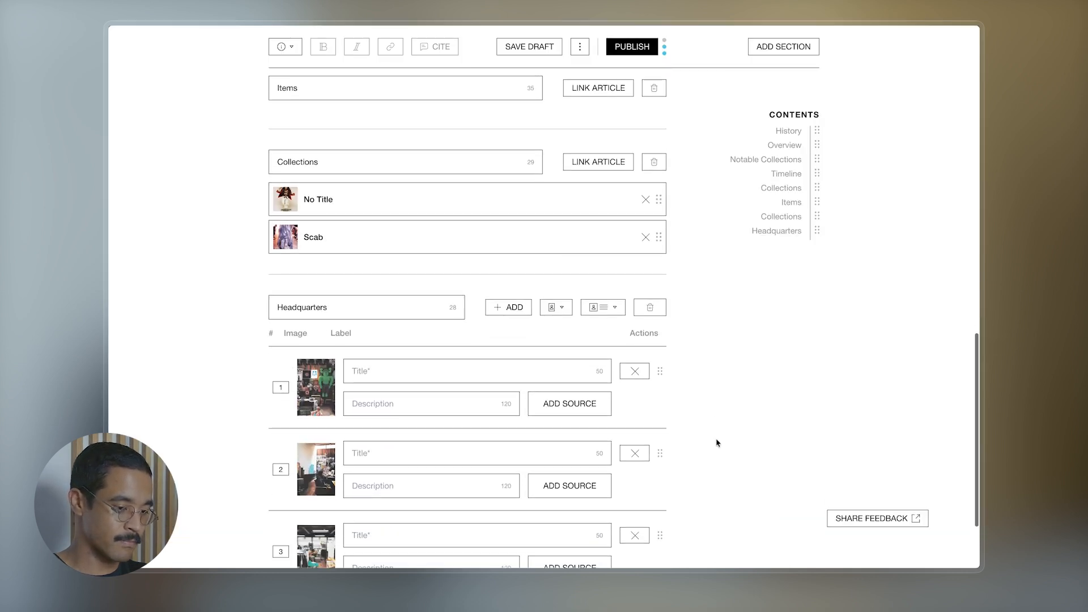
- Title all three photos 'Undercover Headquarters', the second as 'Undercover Headquarters featuring Jun Takahashi'
{"action": "scroll", "coordinate": [716, 442], "scroll_direction": "down", "scroll_amount": 2}
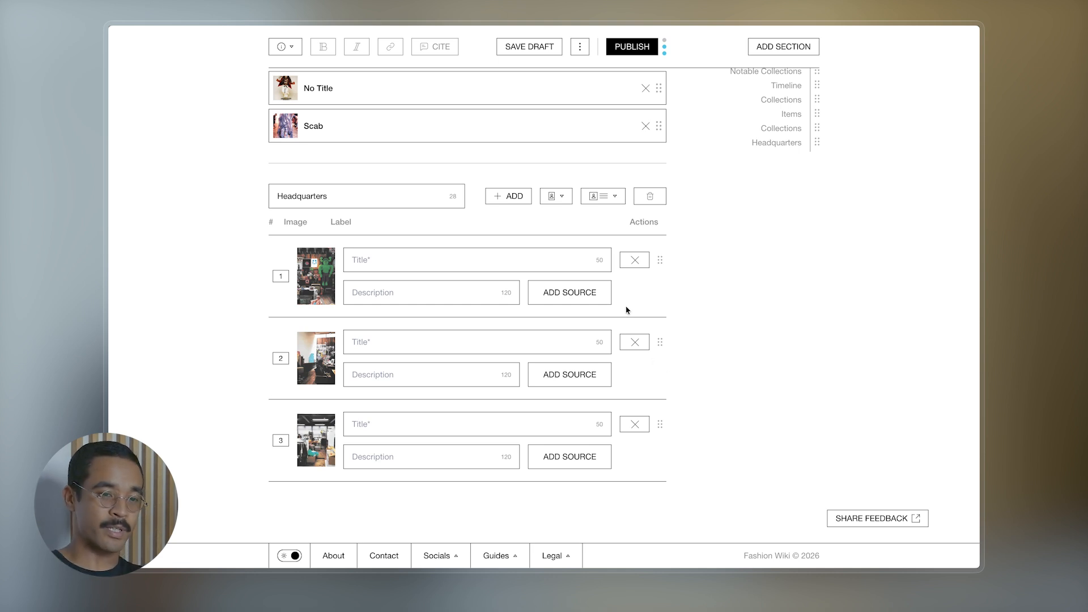
{"action": "left_click", "coordinate": [375, 259]}
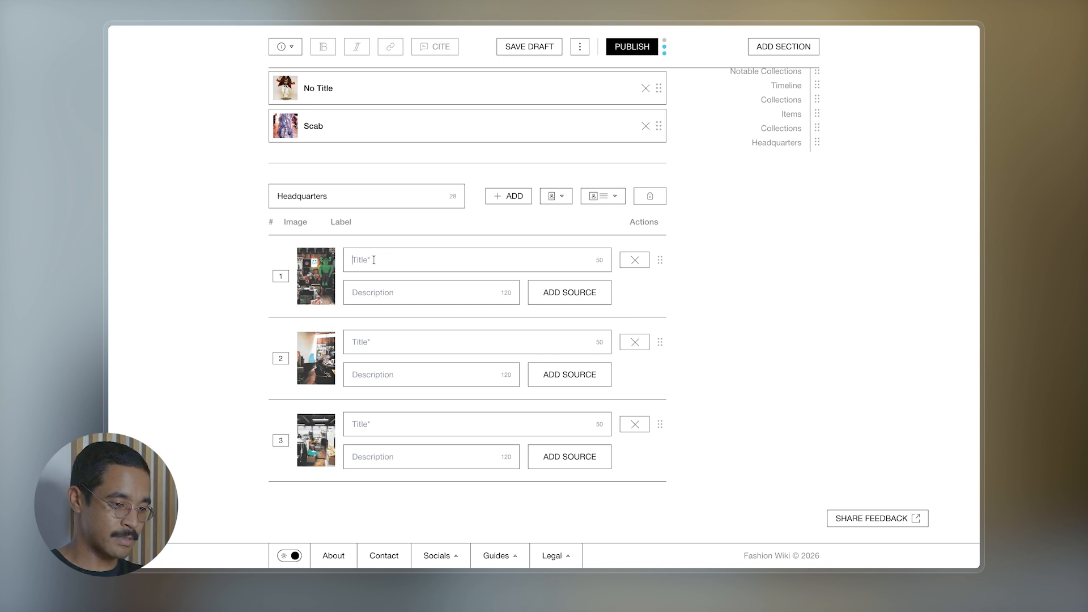
{"action": "type", "text": "Undercover"}
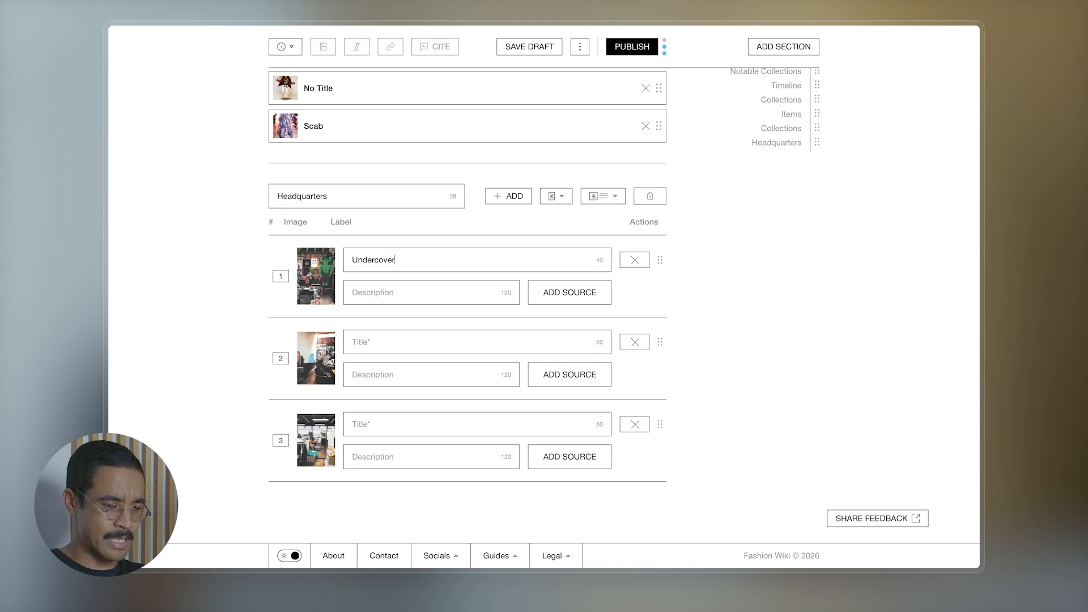
{"action": "type", "text": " Head"}
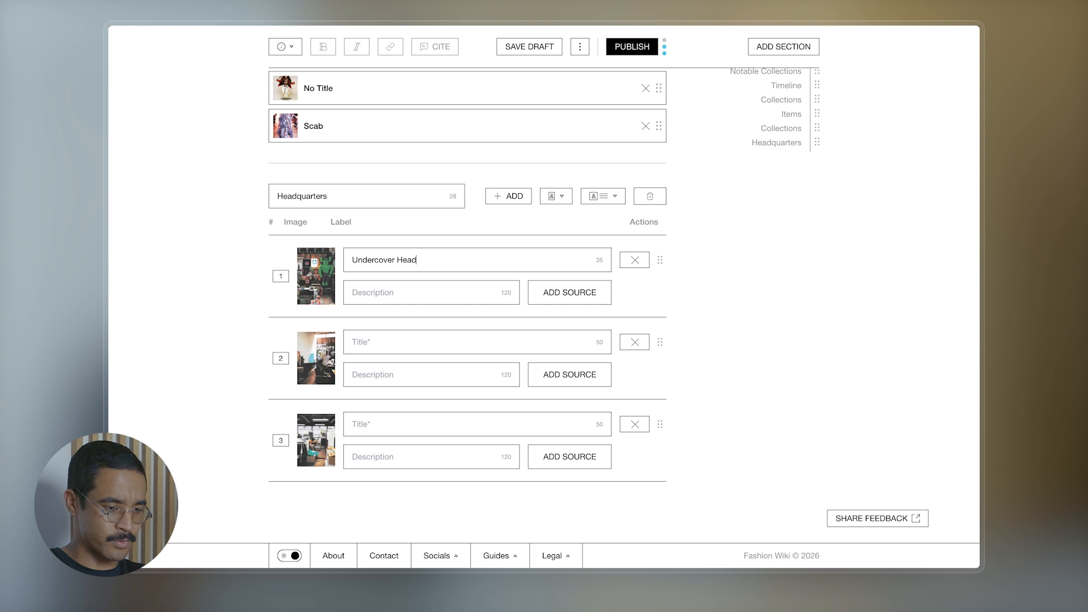
{"action": "type", "text": "quarters"}
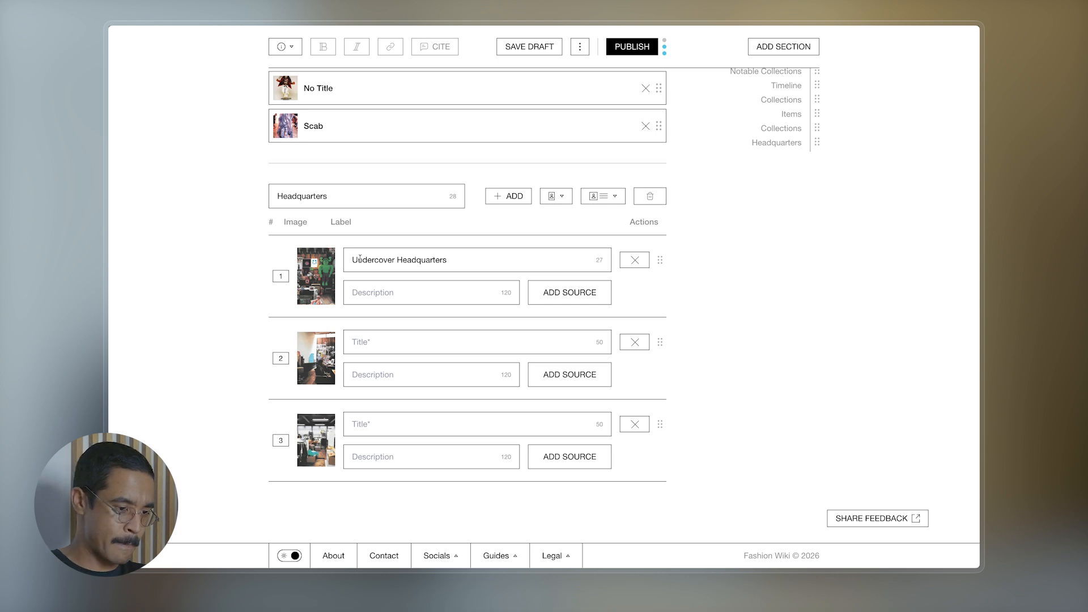
{"action": "left_click_drag", "start_coordinate": [346, 261], "coordinate": [449, 261]}
{"action": "key", "text": "ctrl+c"}
{"action": "left_click", "coordinate": [382, 340]}
{"action": "key", "text": "ctrl+v"}
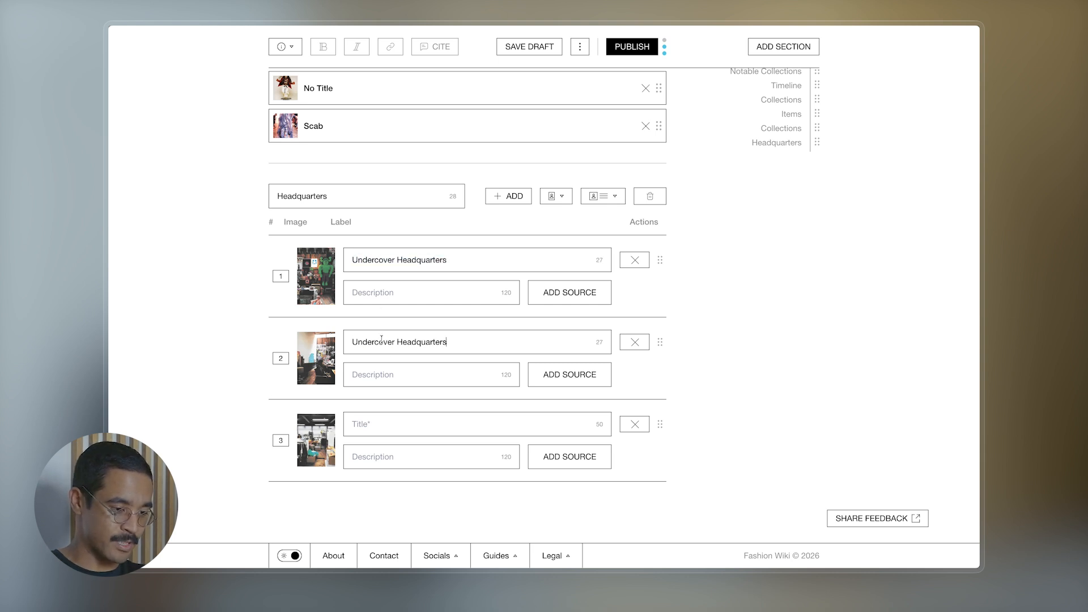
{"action": "type", "text": "featuring"}
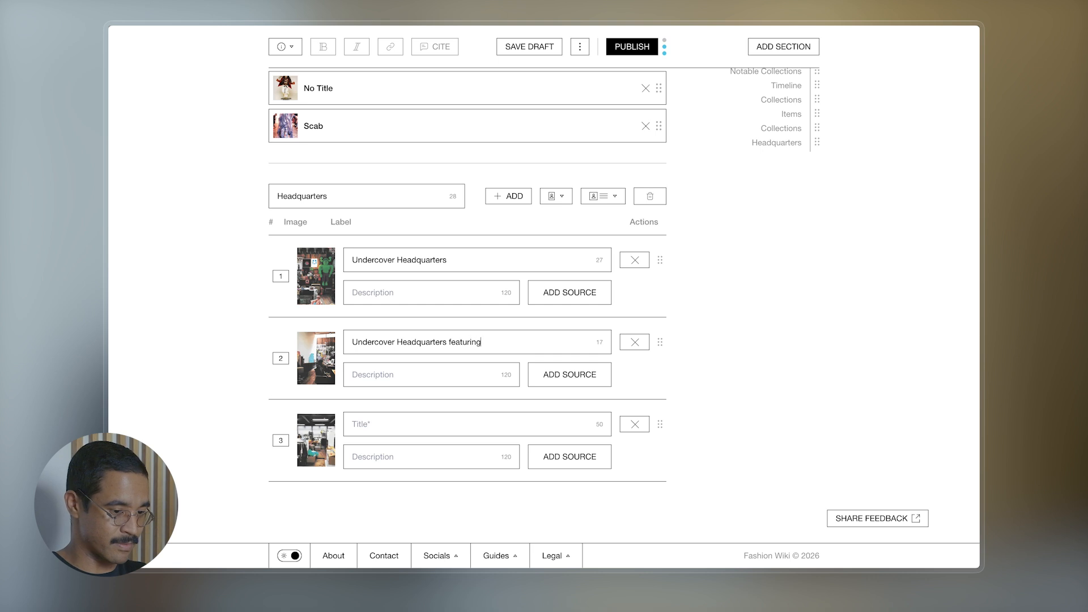
{"action": "type", "text": " Jun Takahashi"}
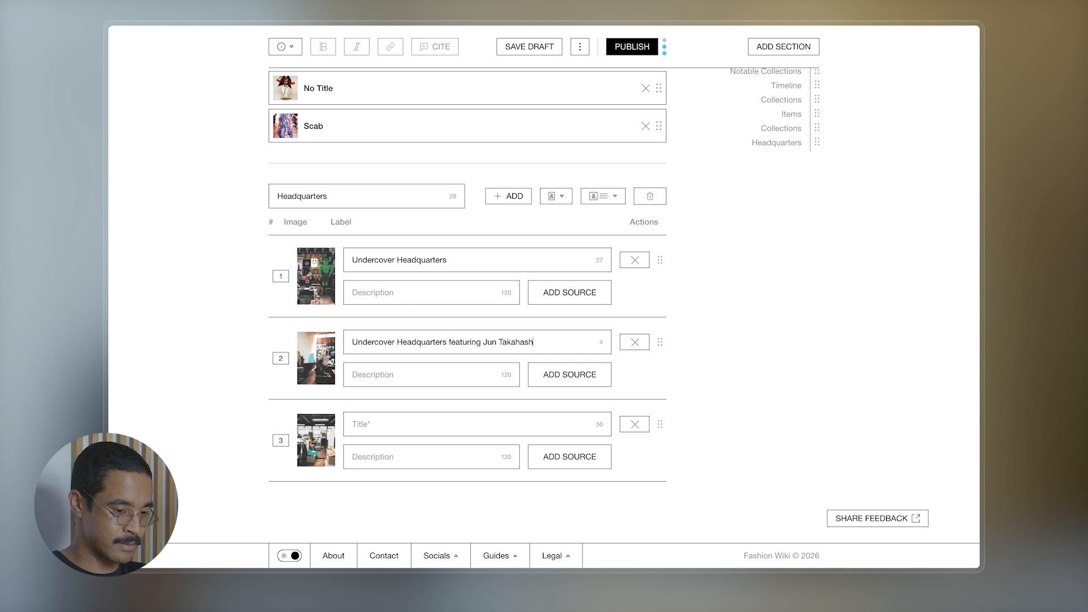
{"action": "left_click", "coordinate": [381, 420]}
{"action": "key", "text": "ctrl+v"}
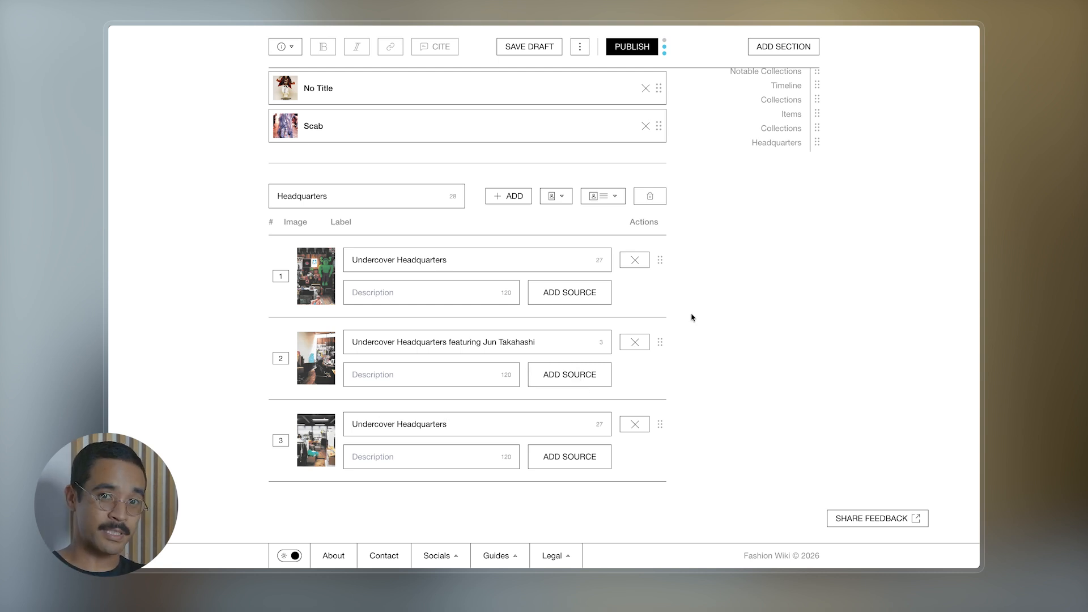
- Cite the first photo to the verifiable source 'Undercover Featured by W.W', May 9, 2004, pages 12-35
{"action": "left_click", "coordinate": [561, 299]}
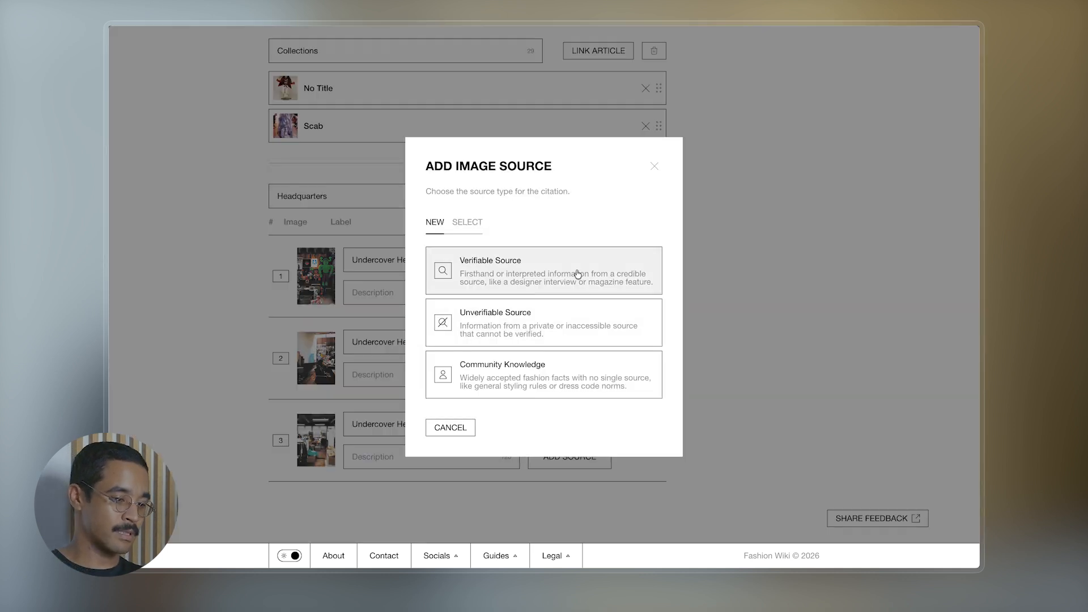
{"action": "left_click", "coordinate": [524, 272]}
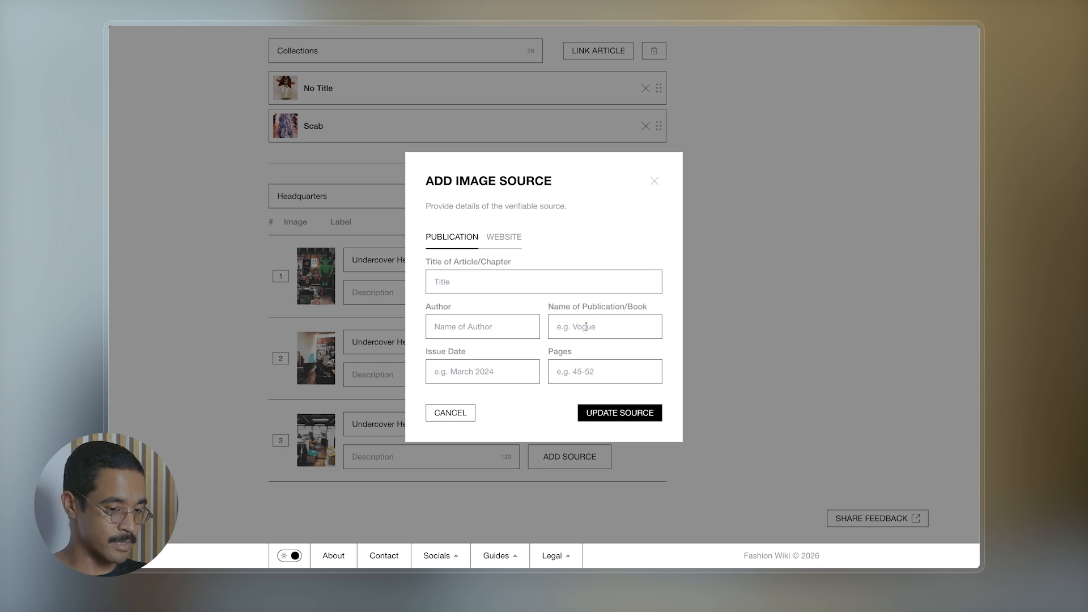
{"action": "key", "text": "super+v"}
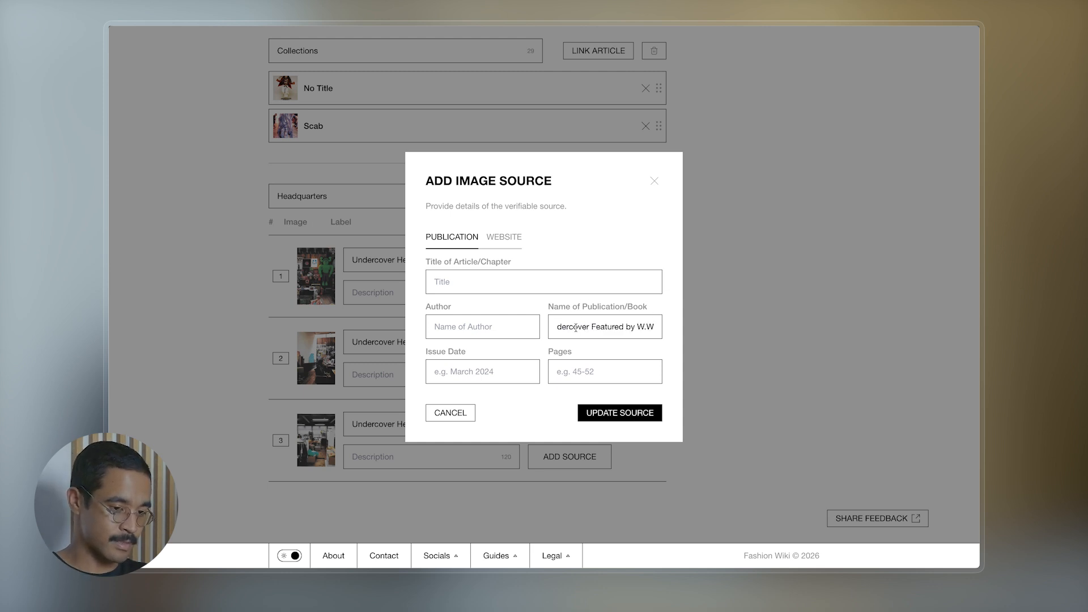
{"action": "key", "text": "super+Left"}
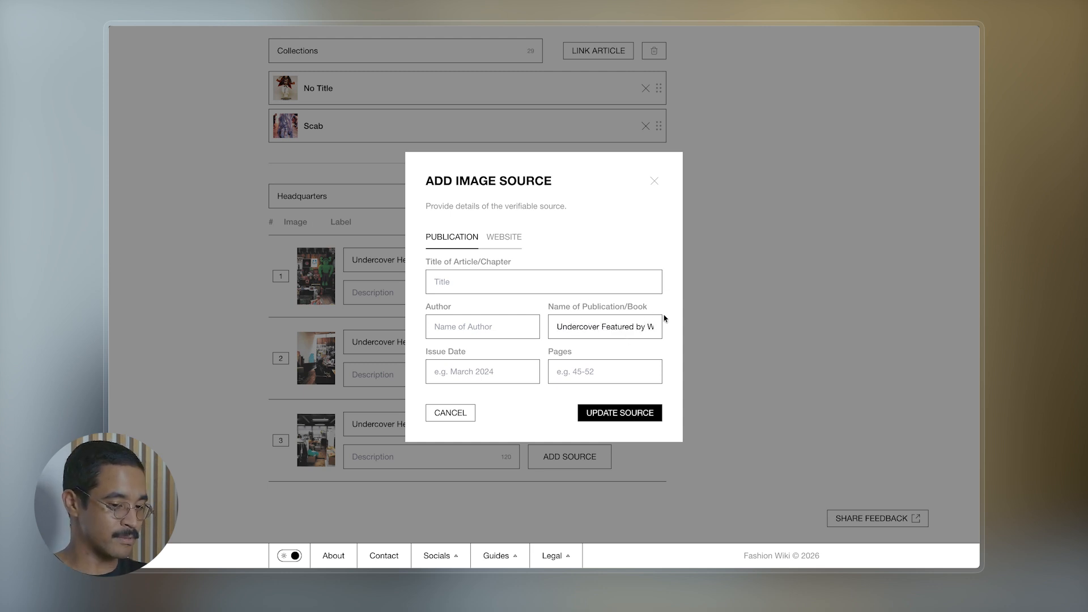
{"action": "left_click", "coordinate": [472, 368]}
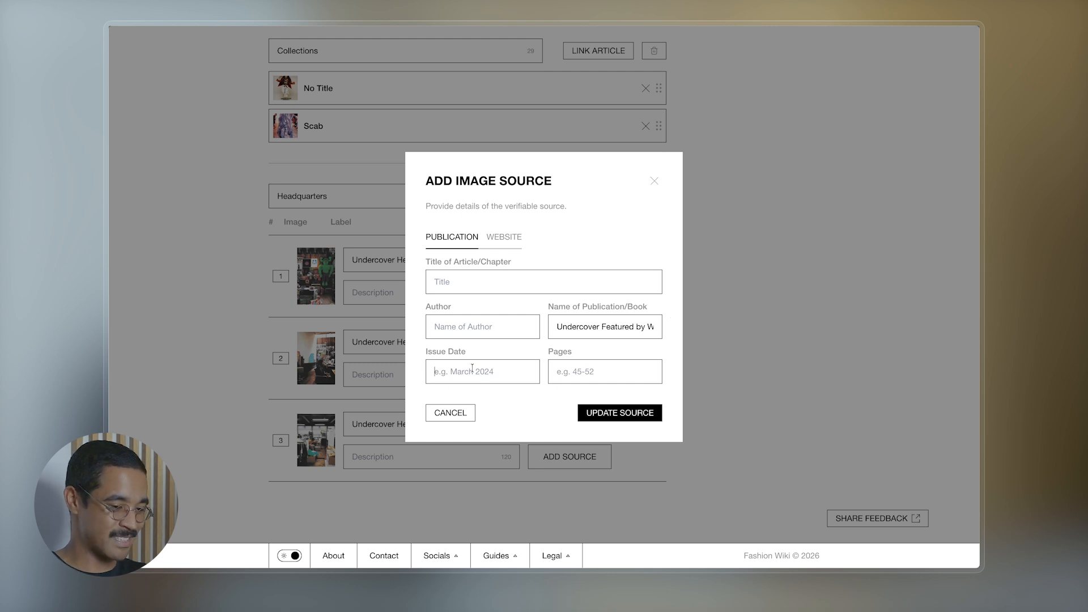
{"action": "type", "text": "May 9, 2004"}
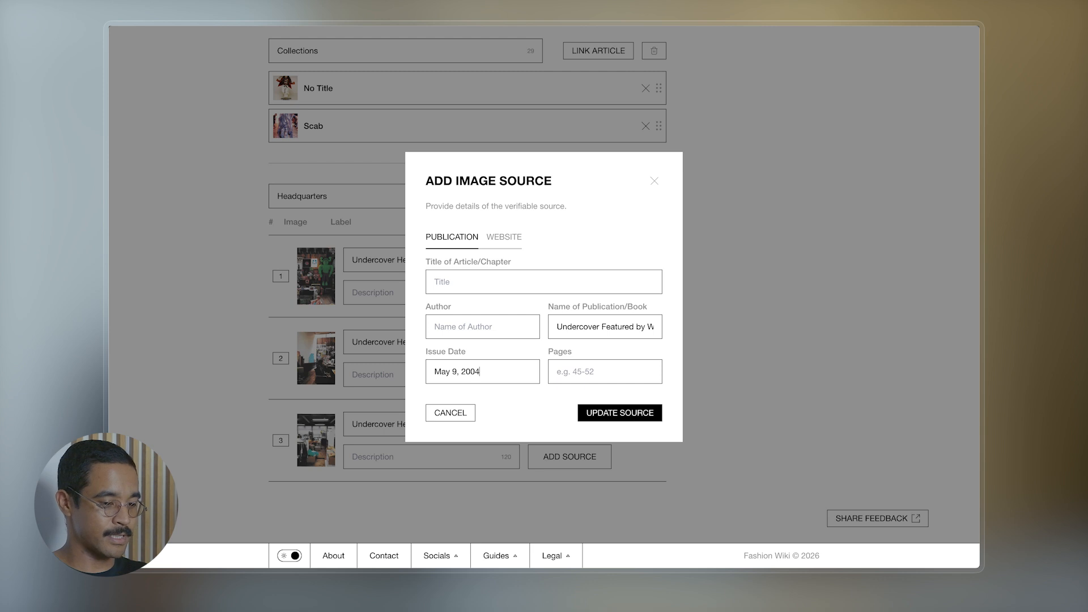
{"action": "left_click", "coordinate": [617, 371]}
{"action": "type", "text": "12-35"}
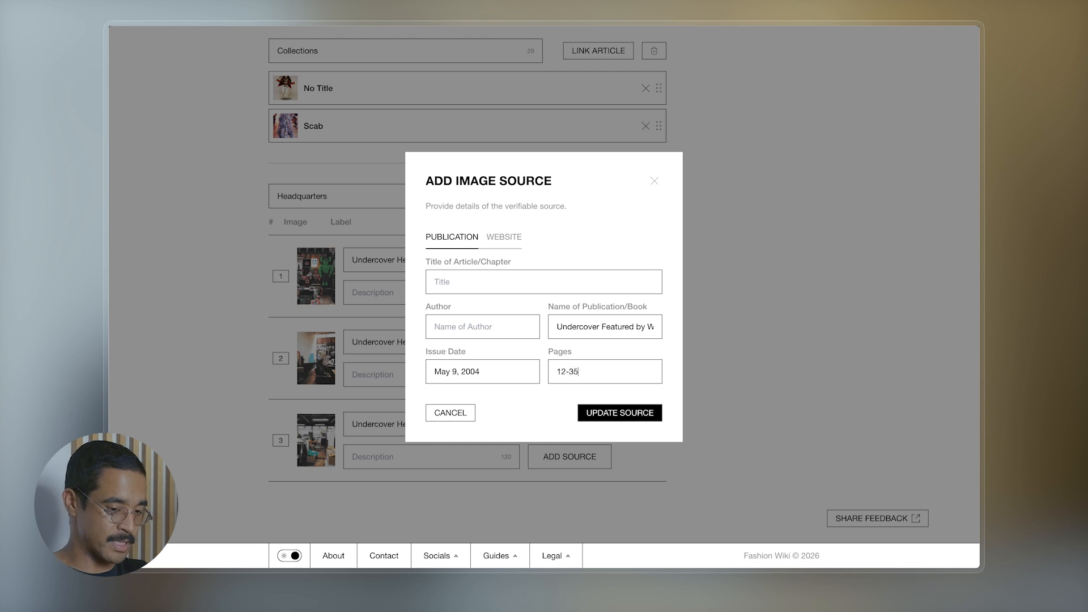
{"action": "left_click", "coordinate": [605, 416]}
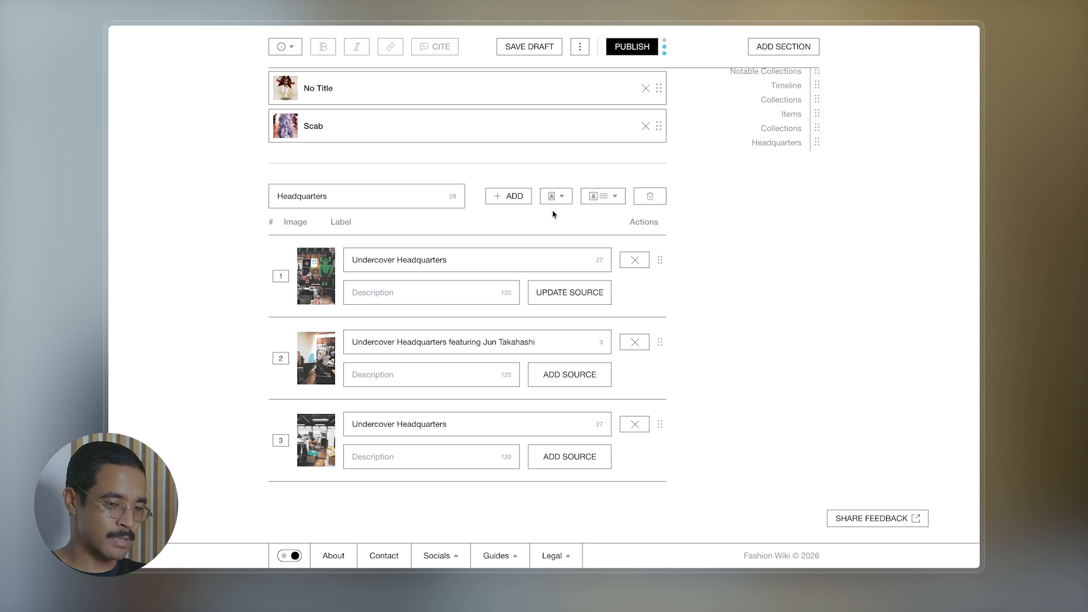
- Switch the Headquarters gallery image orientation from portrait to Landscape
{"action": "left_click", "coordinate": [563, 199]}
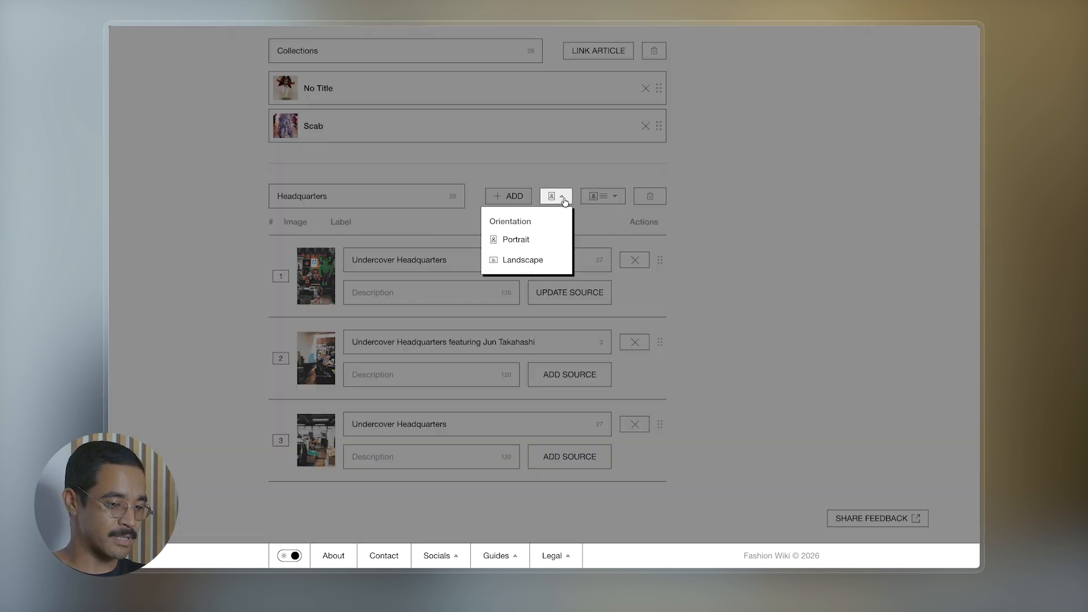
{"action": "left_click", "coordinate": [521, 264]}
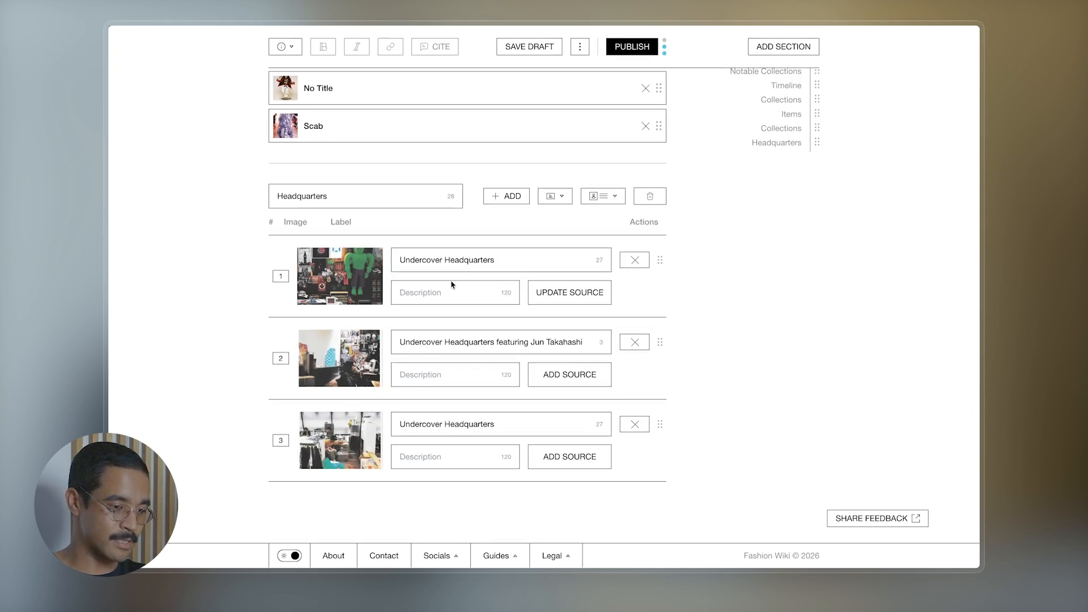
{"action": "left_click", "coordinate": [579, 46]}
{"action": "left_click", "coordinate": [504, 100]}
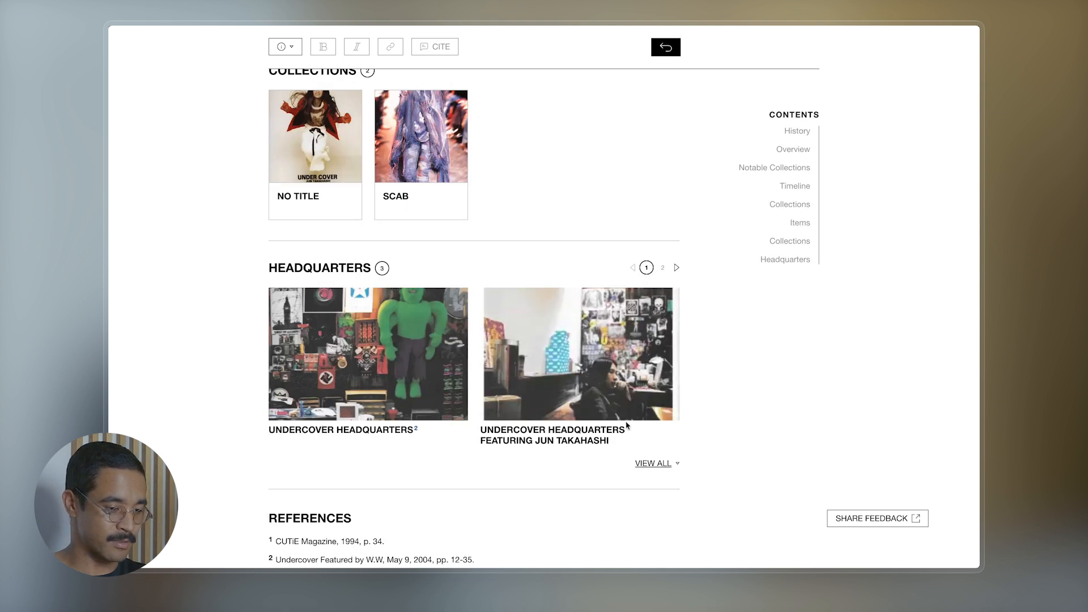
{"action": "left_click", "coordinate": [656, 465]}
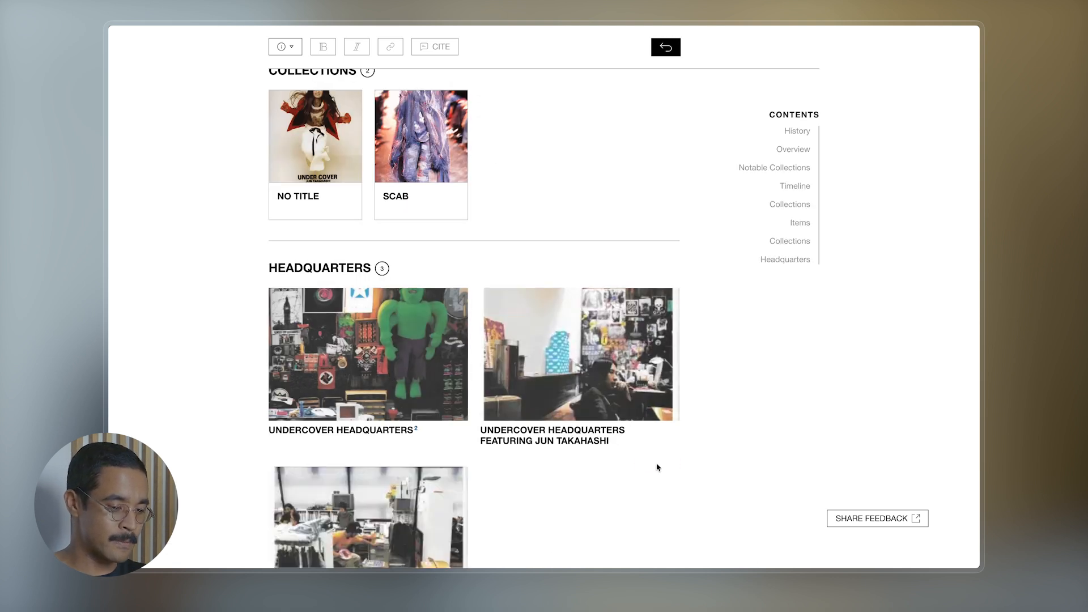
{"action": "scroll", "coordinate": [643, 345], "scroll_direction": "down", "scroll_amount": 2}
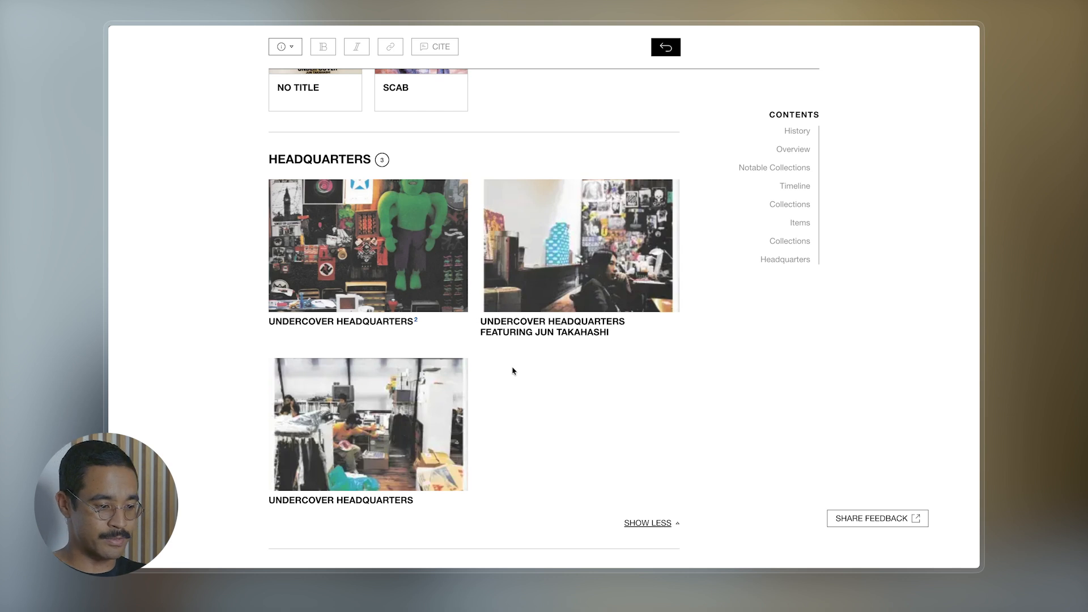
{"action": "left_click", "coordinate": [546, 250]}
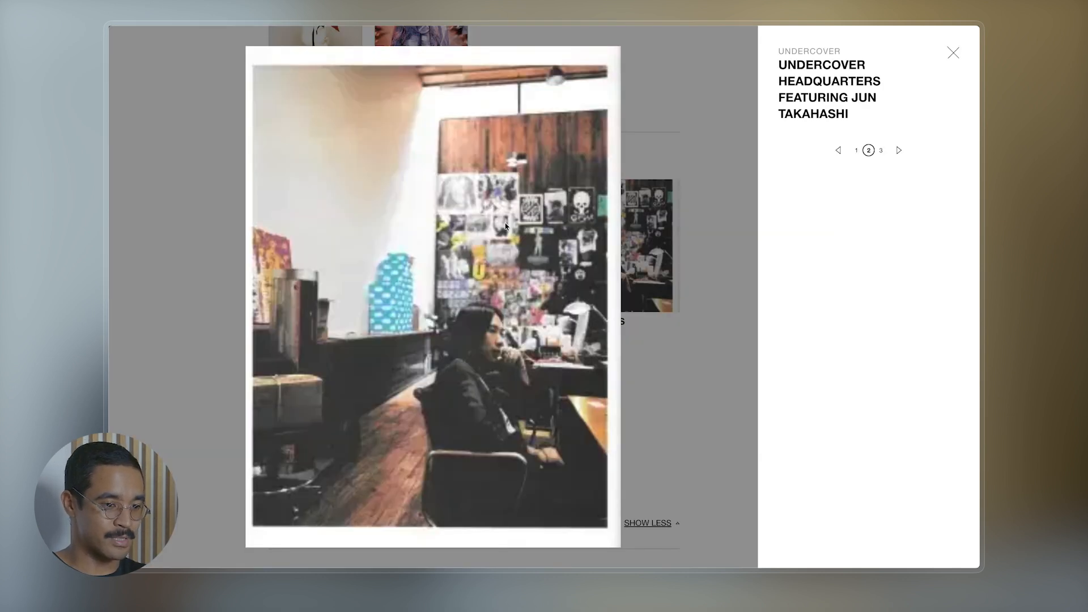
{"action": "left_click", "coordinate": [953, 53]}
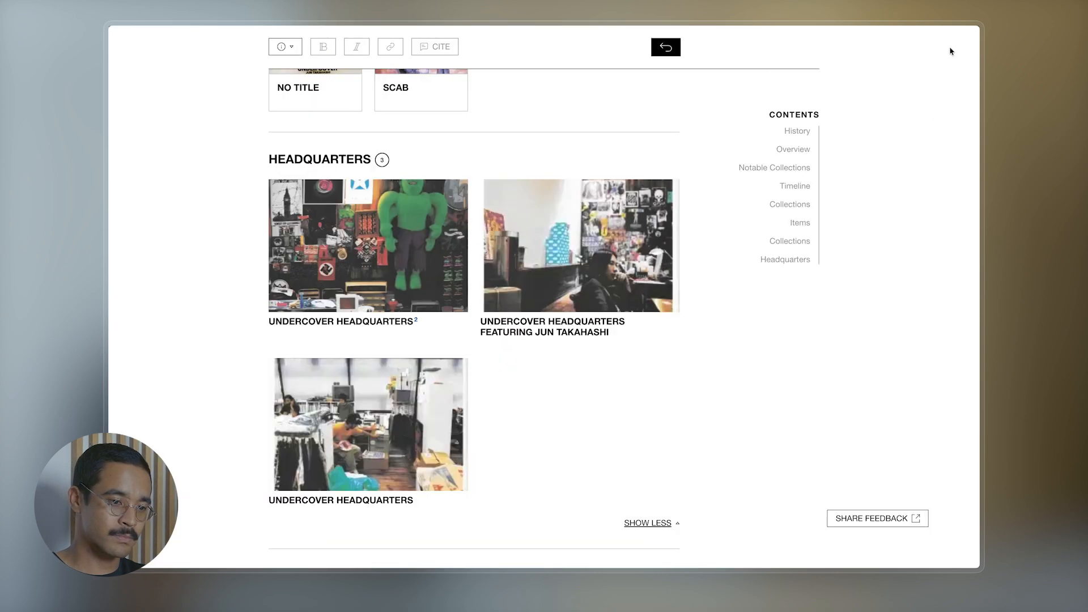
{"action": "left_click", "coordinate": [662, 47]}
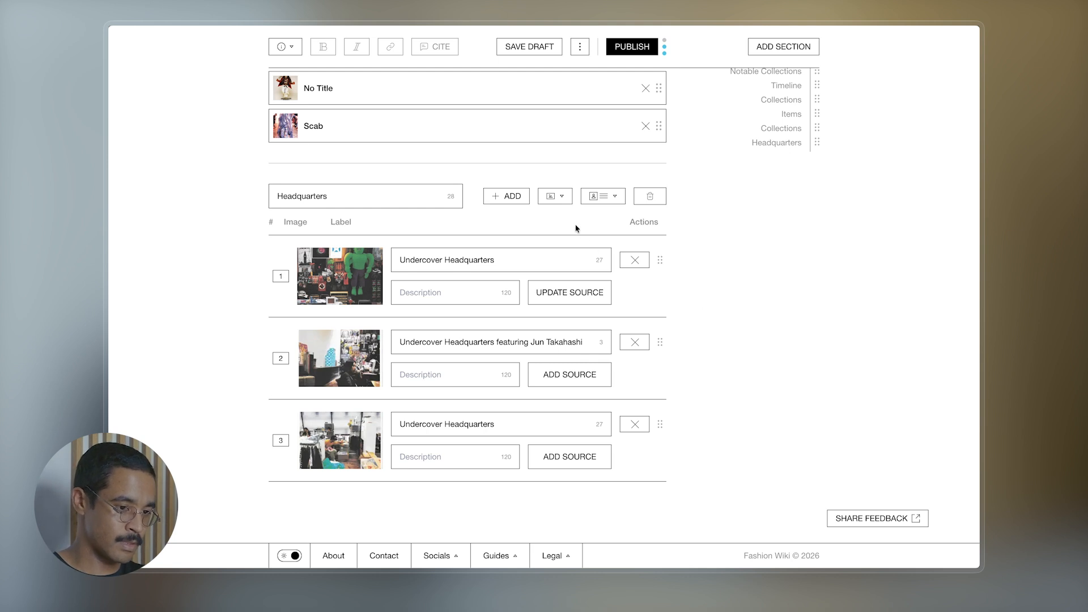
- Set the Headquarters gallery view to Grid and reorder it so the designer photo sits third
{"action": "left_click", "coordinate": [600, 203]}
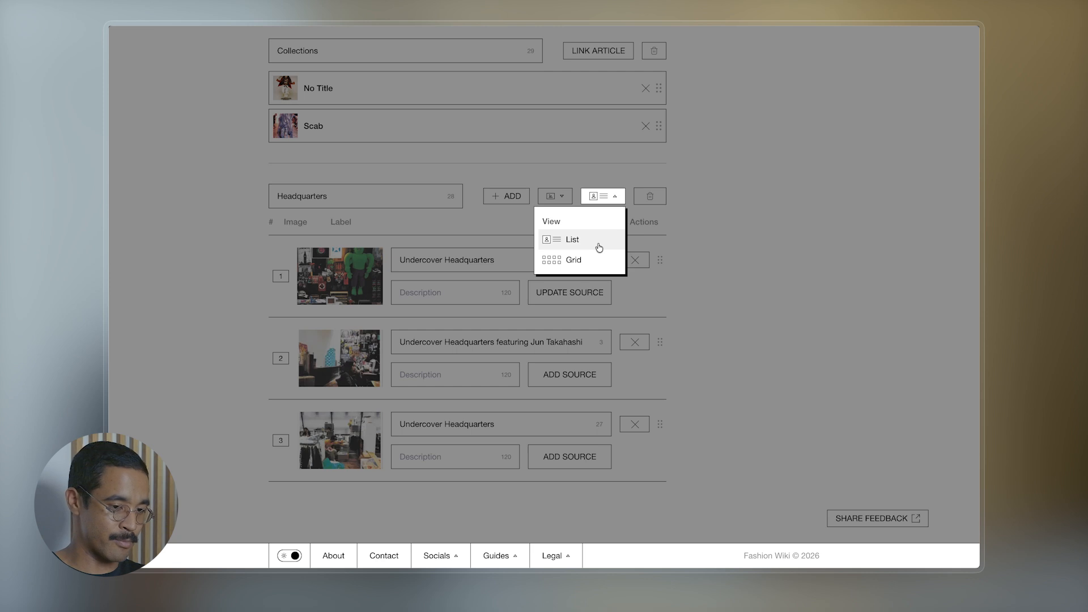
{"action": "left_click", "coordinate": [715, 280]}
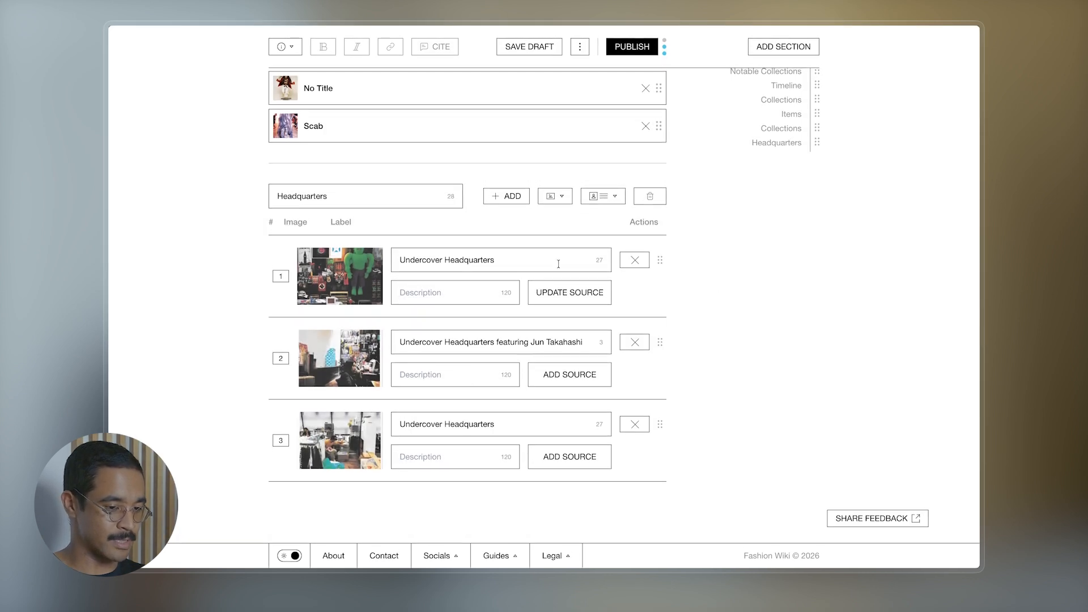
{"action": "left_click", "coordinate": [593, 196]}
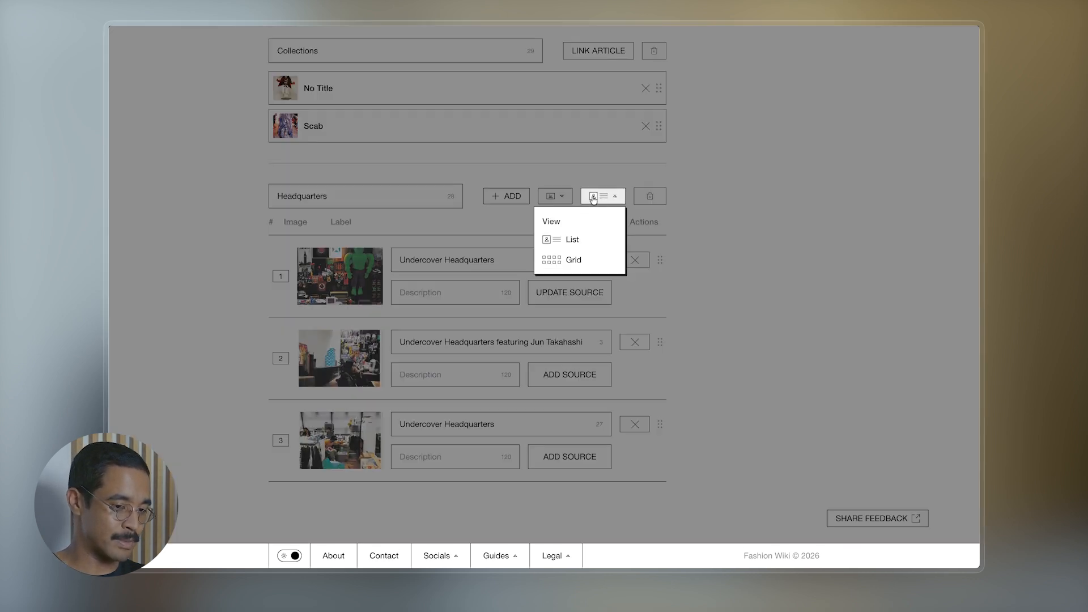
{"action": "left_click", "coordinate": [566, 260]}
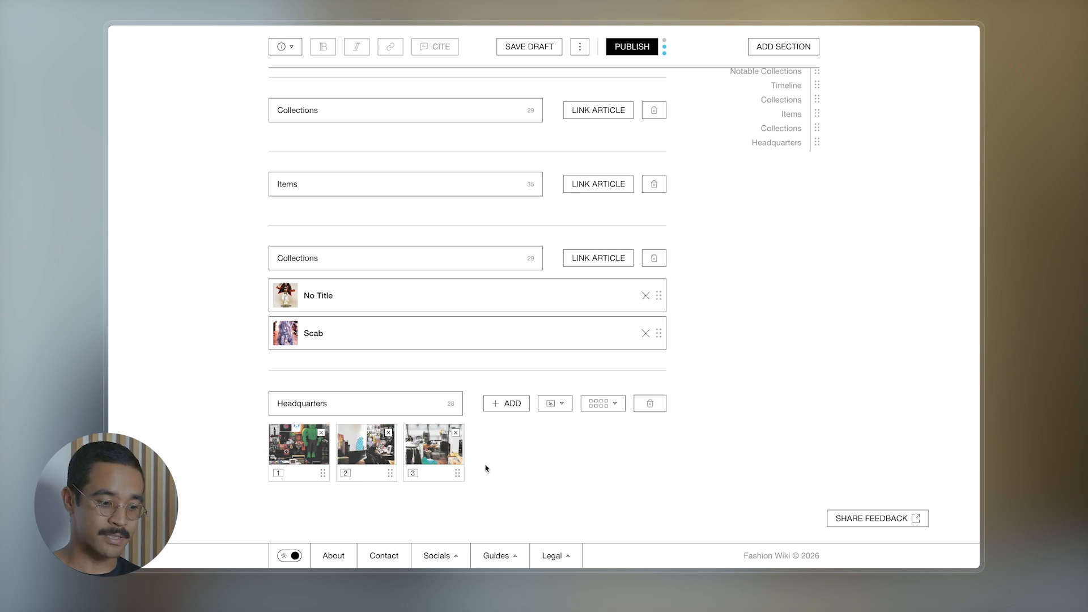
{"action": "left_click_drag", "start_coordinate": [458, 473], "coordinate": [318, 442]}
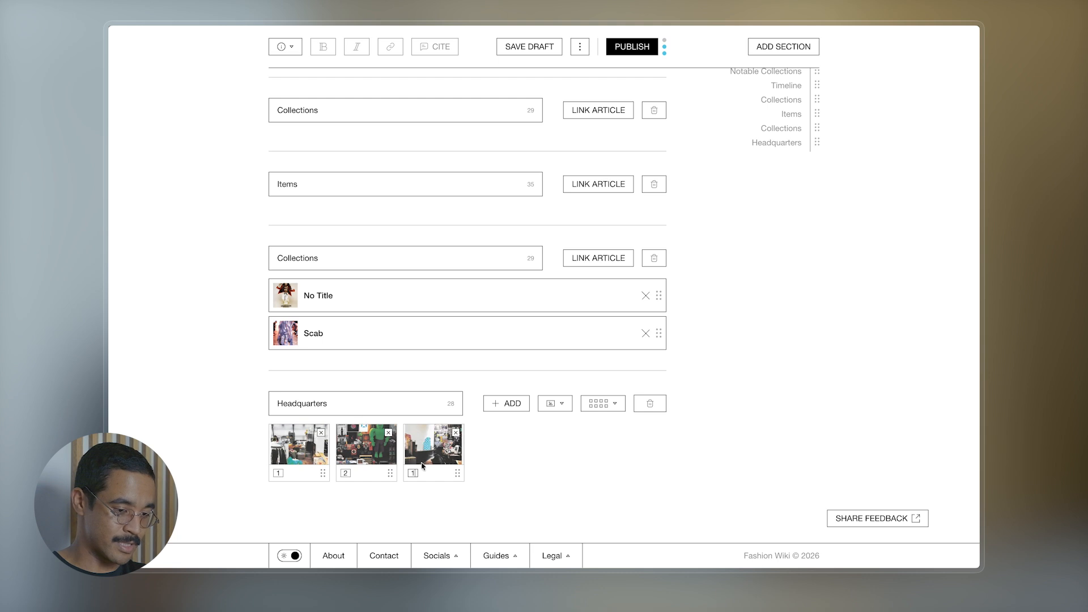
{"action": "key", "text": "Return"}
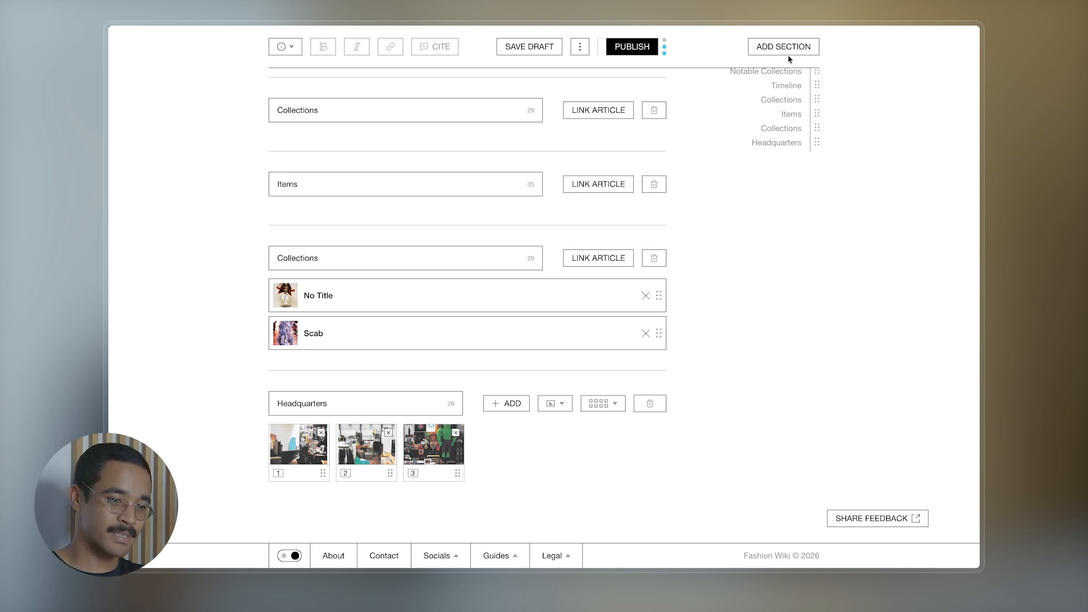
- Add a video section titled 'Jun Takahashi Interview on Undercover' embedding the pasted YouTube interview link
{"action": "left_click", "coordinate": [773, 47]}
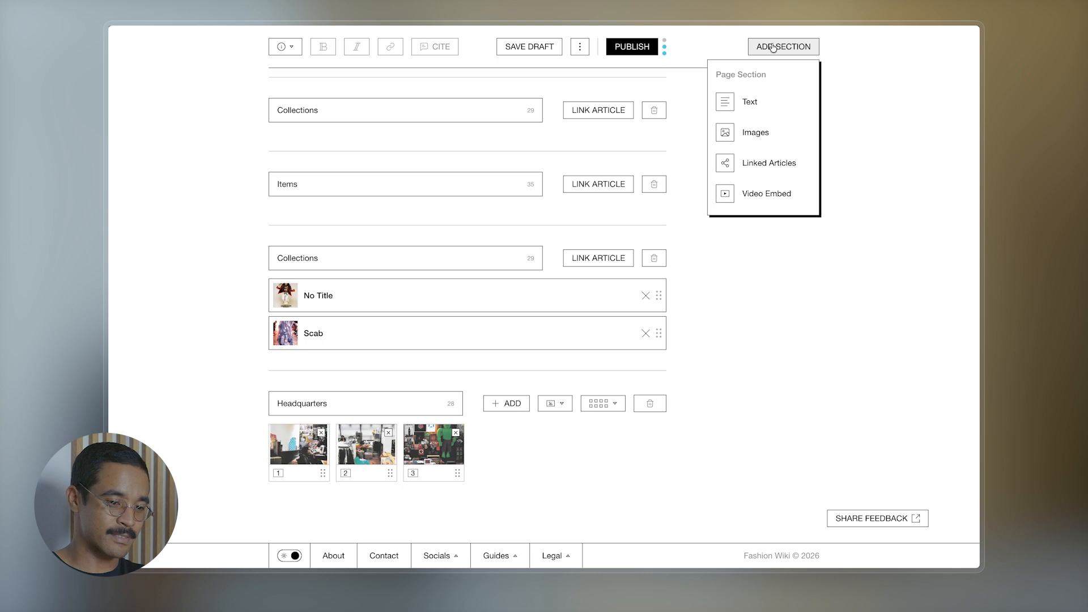
{"action": "left_click", "coordinate": [770, 195]}
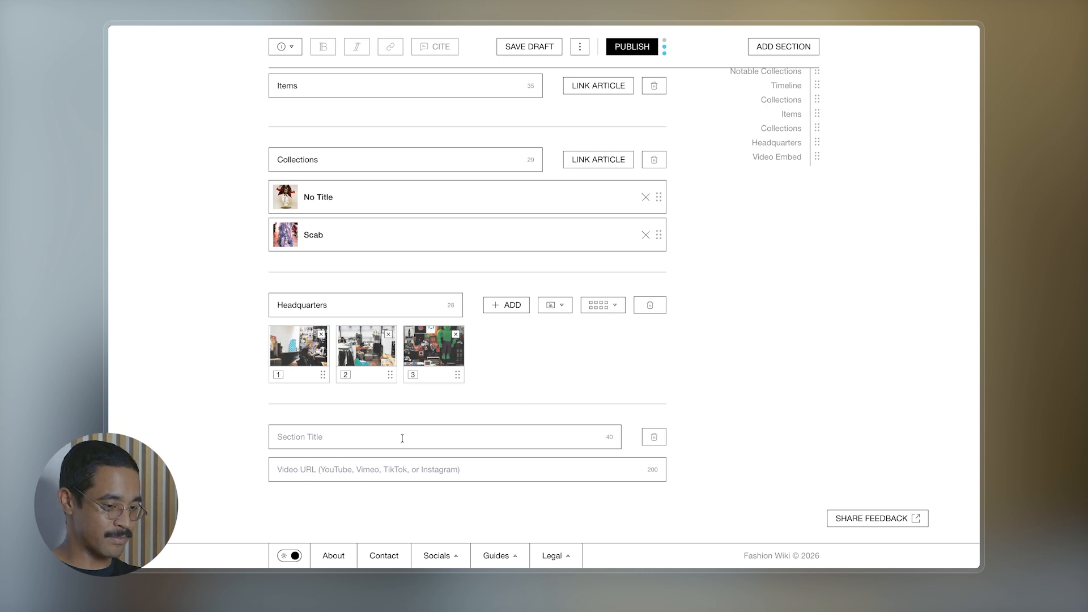
{"action": "left_click", "coordinate": [372, 432]}
{"action": "type", "text": "Jun "}
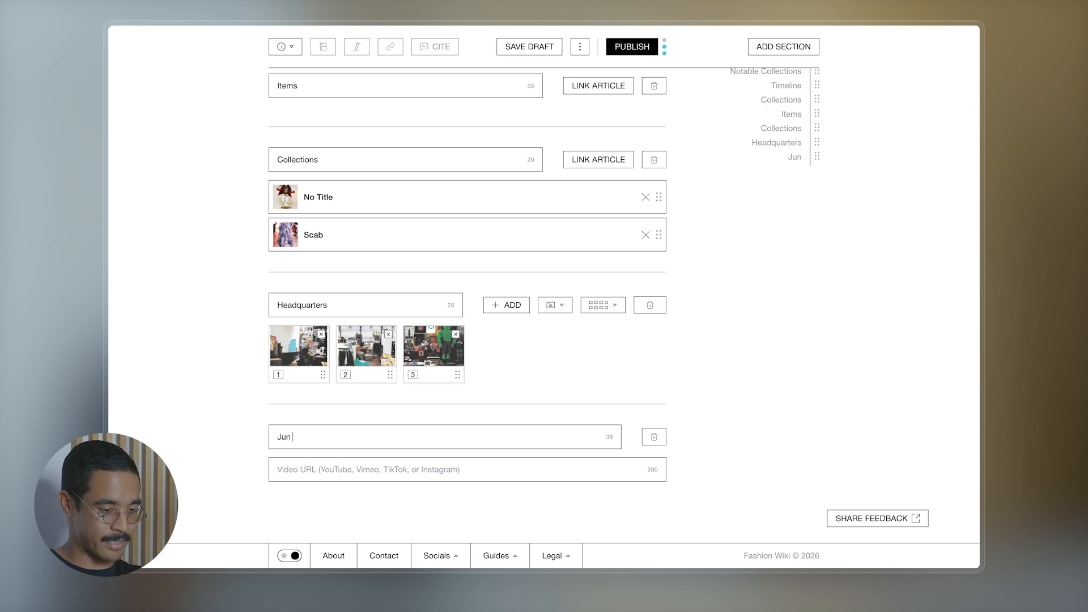
{"action": "type", "text": "Takahashi I"}
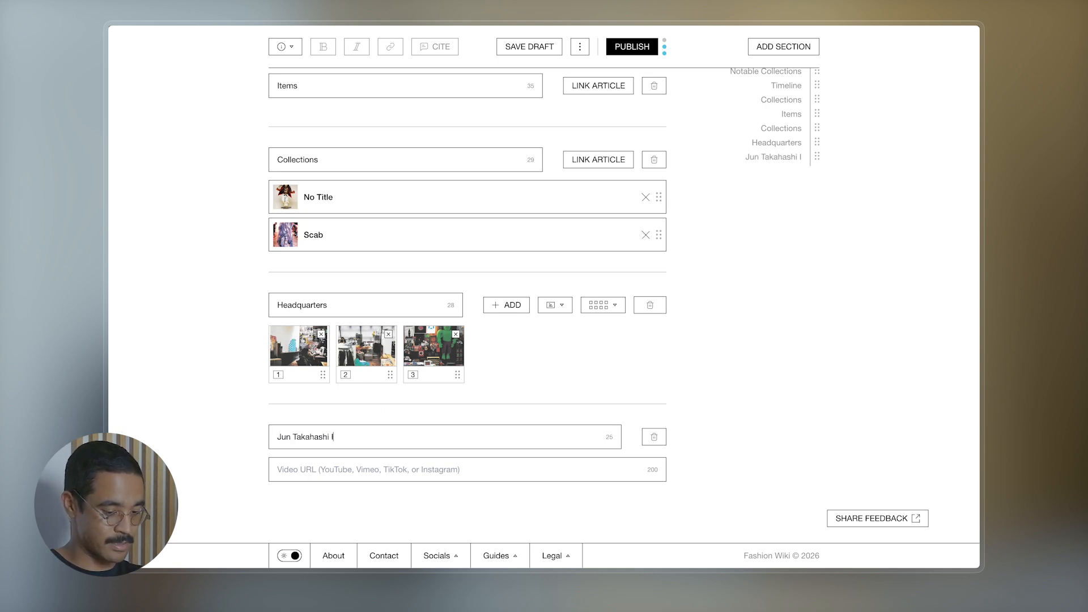
{"action": "type", "text": "nterview on Un"}
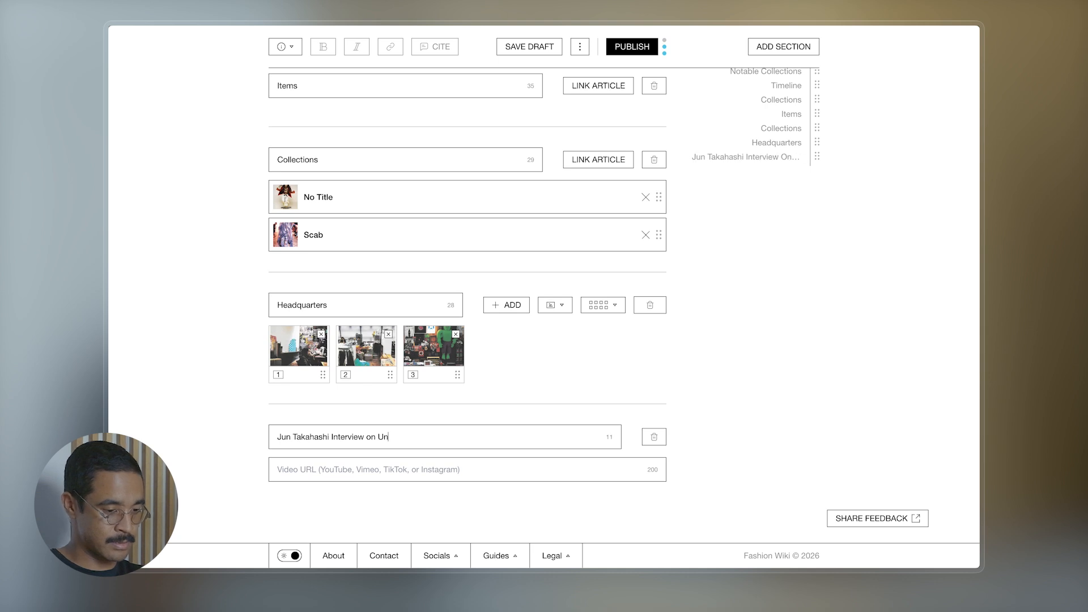
{"action": "type", "text": "dercover"}
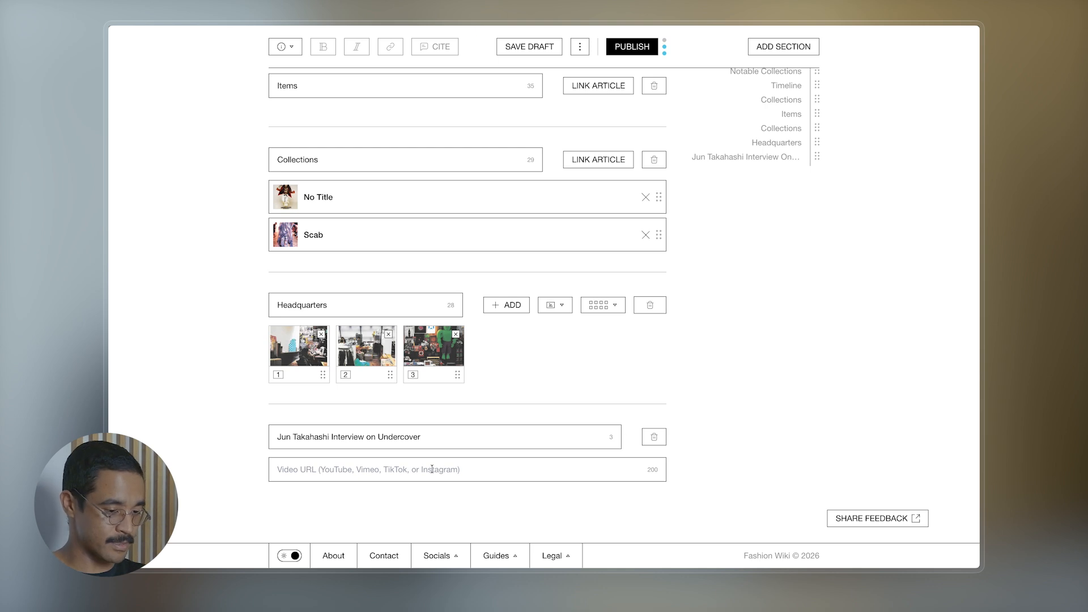
{"action": "left_click", "coordinate": [375, 470]}
{"action": "type", "text": "https://www.youtube.com/watch?v=2keFg5BWCIU"}
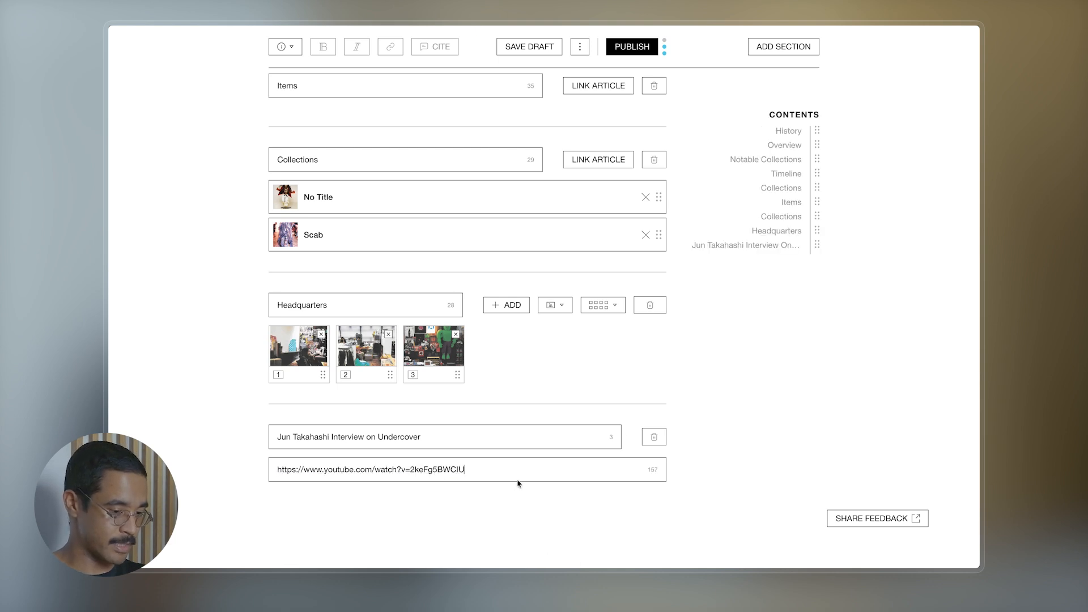
{"action": "scroll", "coordinate": [746, 383], "scroll_direction": "down", "scroll_amount": 5}
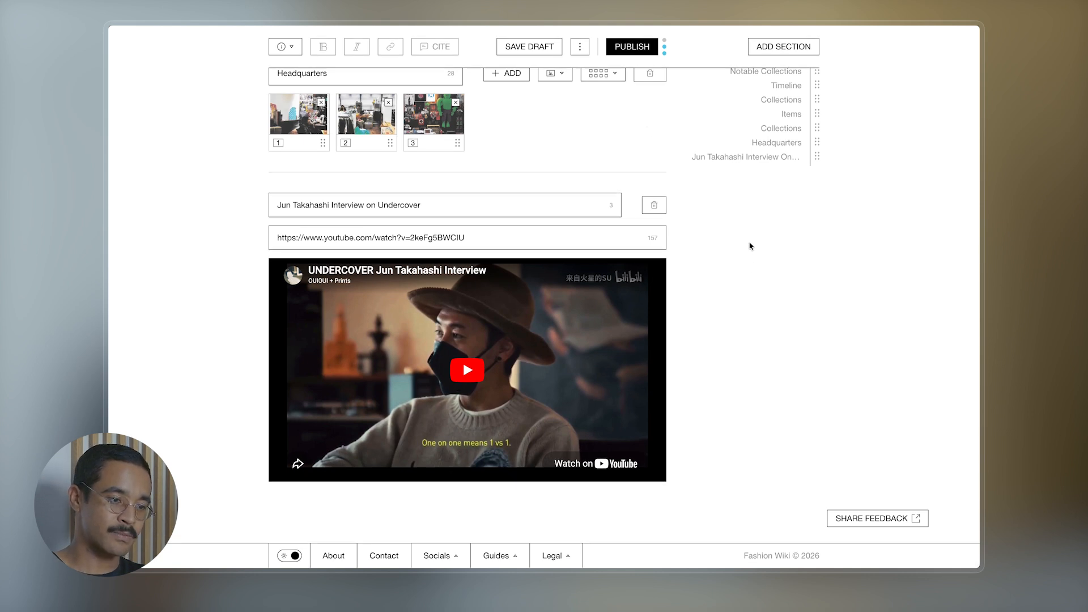
{"action": "left_click", "coordinate": [580, 47]}
{"action": "left_click", "coordinate": [506, 95]}
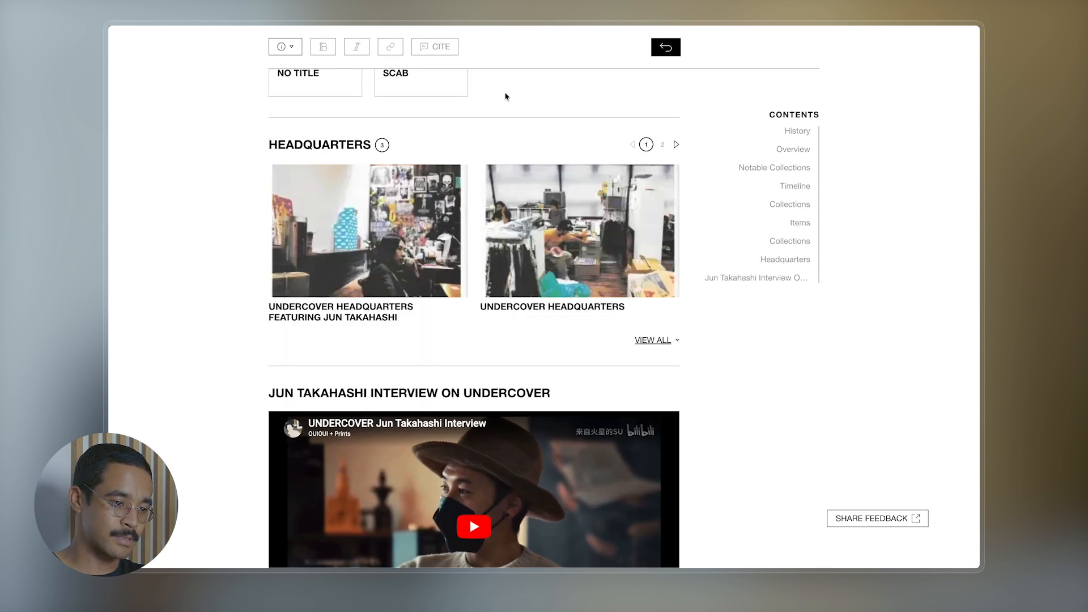
{"action": "scroll", "coordinate": [552, 272], "scroll_direction": "down", "scroll_amount": 4}
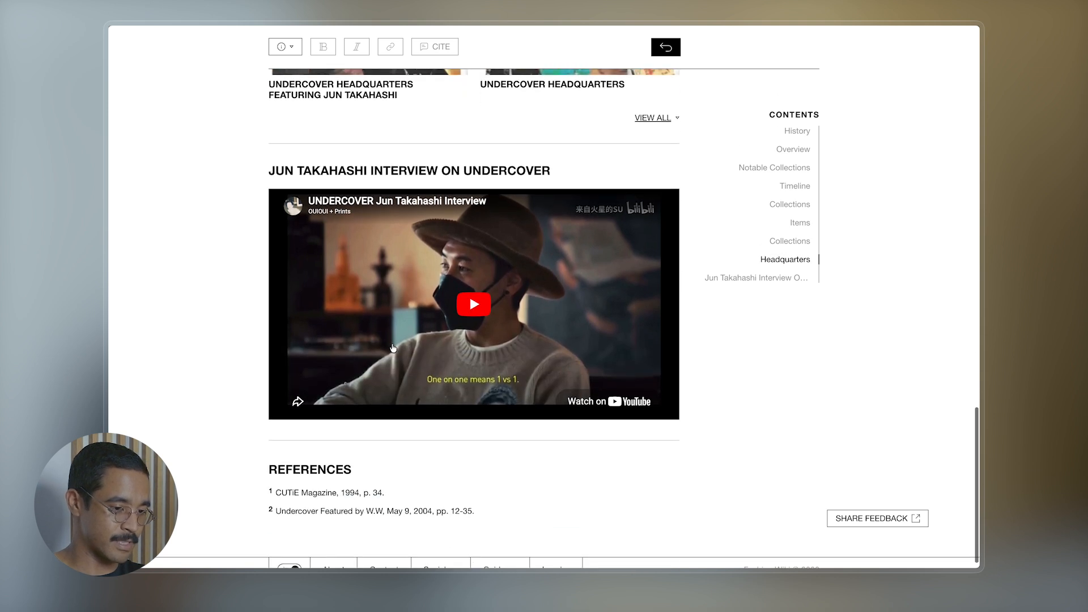
{"action": "left_click", "coordinate": [474, 306]}
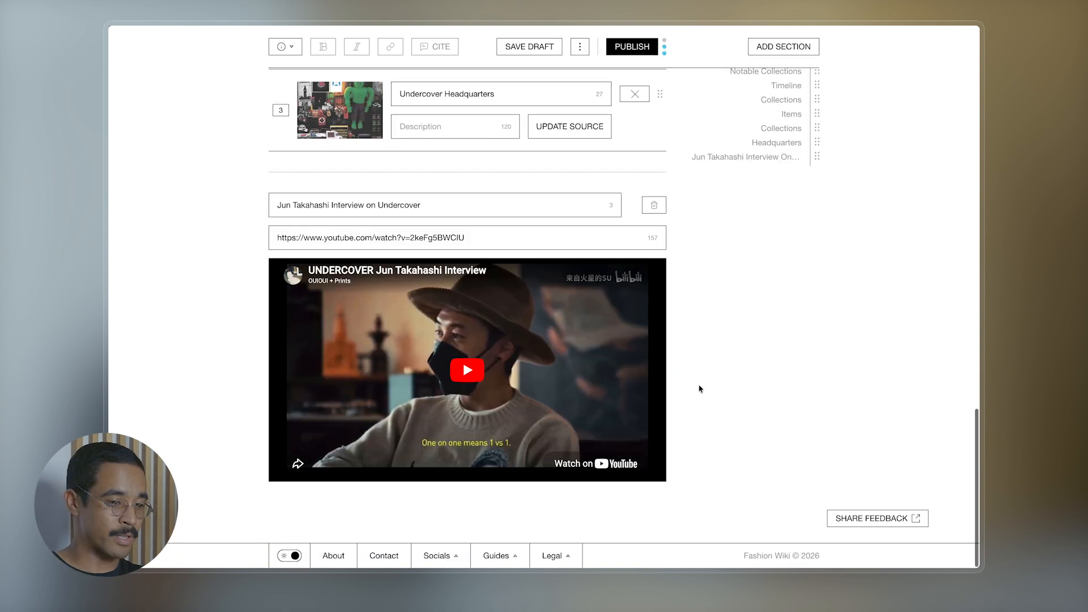
{"action": "scroll", "coordinate": [701, 389], "scroll_direction": "up", "scroll_amount": 1}
{"action": "scroll", "coordinate": [701, 389], "scroll_direction": "up", "scroll_amount": 10}
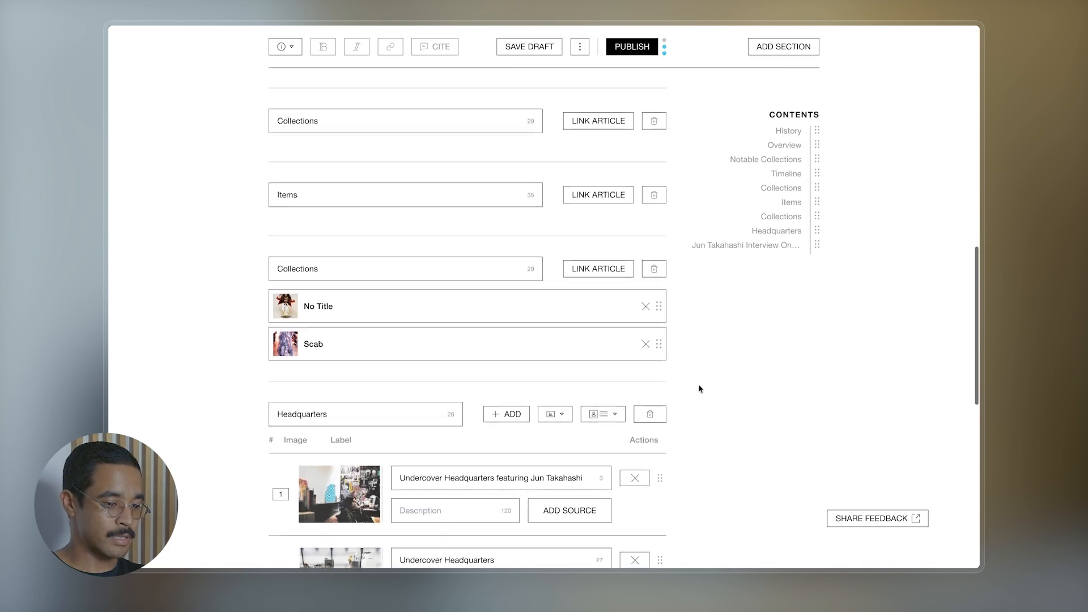
{"action": "scroll", "coordinate": [700, 389], "scroll_direction": "up", "scroll_amount": 1}
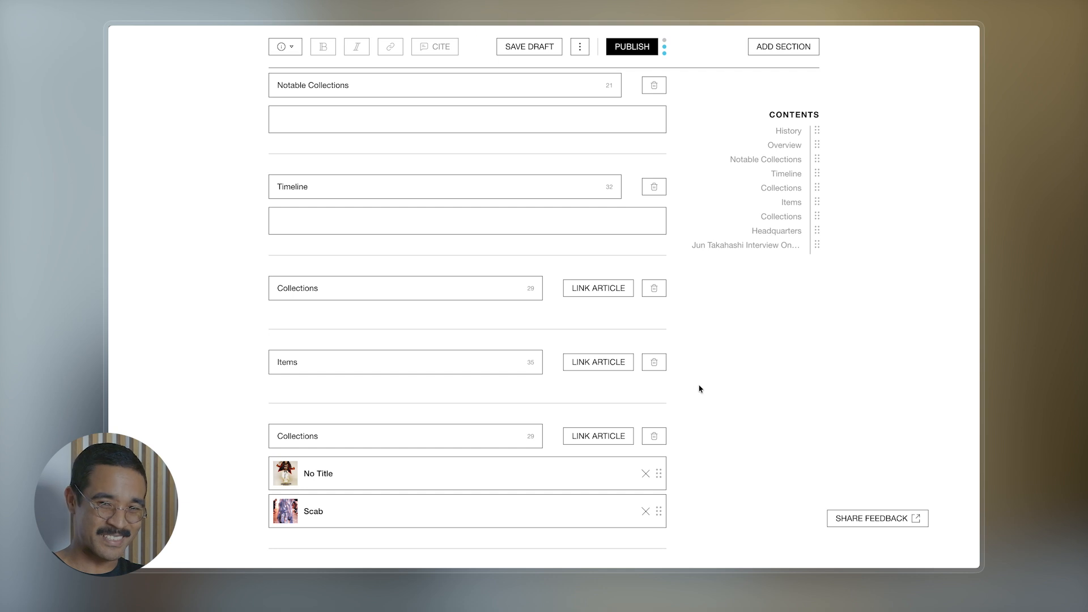
{"action": "scroll", "coordinate": [701, 389], "scroll_direction": "up", "scroll_amount": 5}
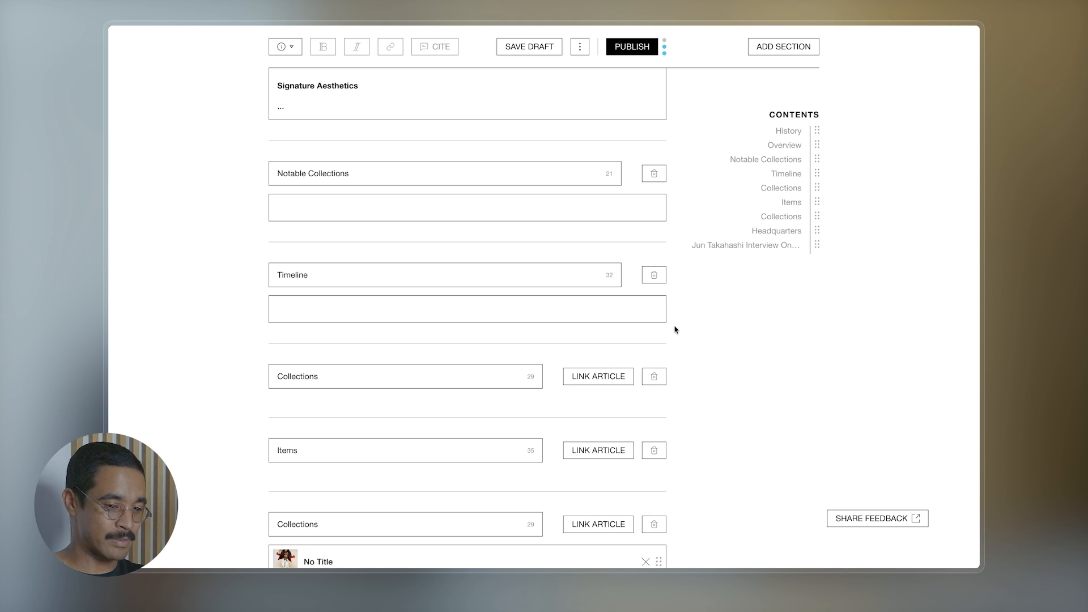
{"action": "scroll", "coordinate": [674, 327], "scroll_direction": "up", "scroll_amount": 20}
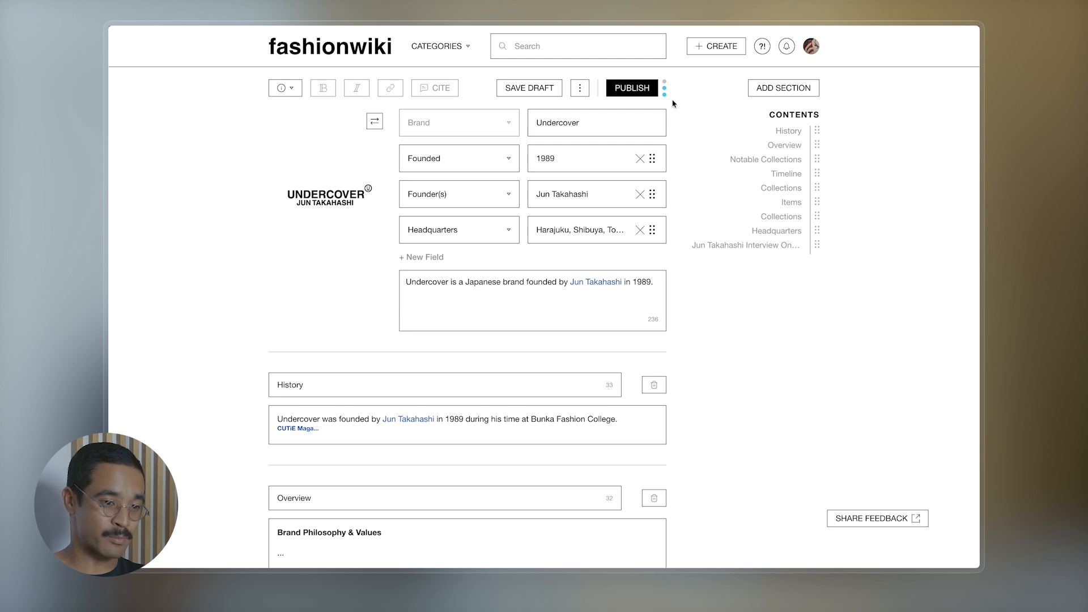
- Save the Undercover article with SAVE DRAFT so it appears on the Drafts page
{"action": "mouse_move", "coordinate": [665, 95]}
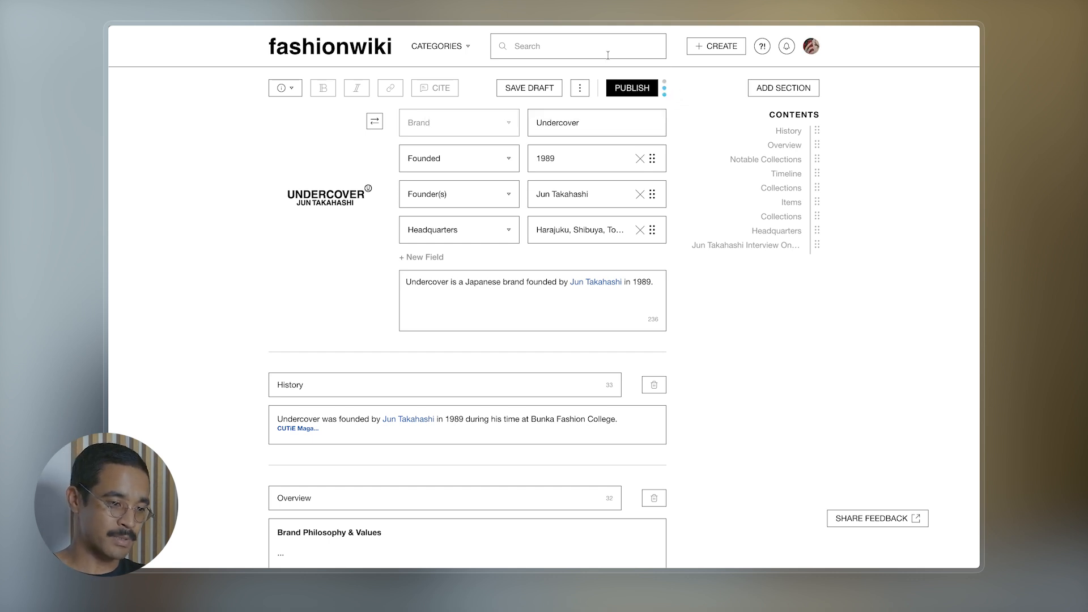
{"action": "left_click", "coordinate": [526, 90]}
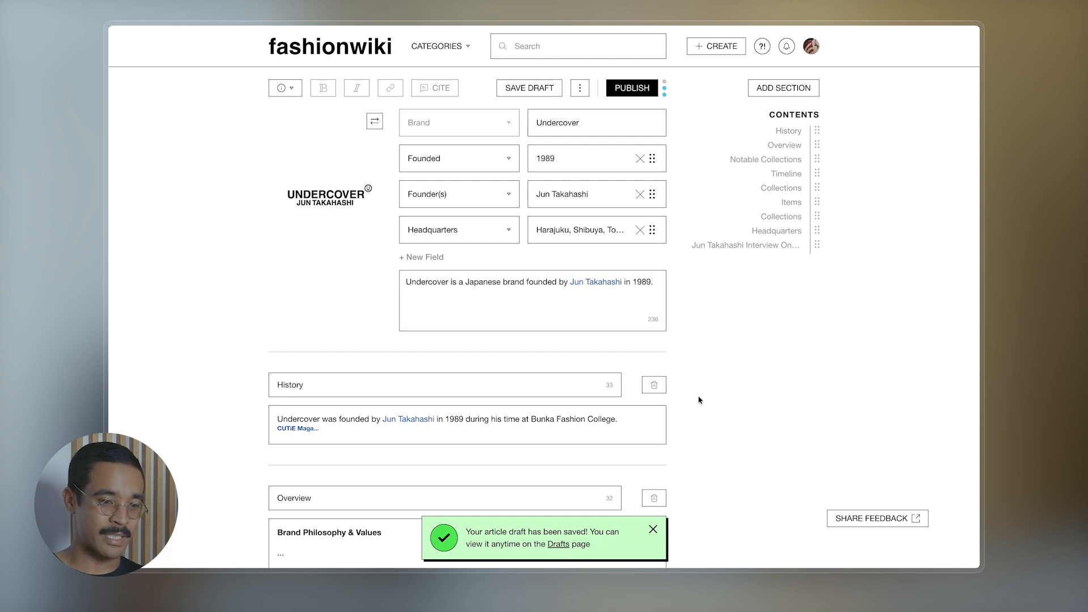
{"action": "left_click", "coordinate": [812, 48]}
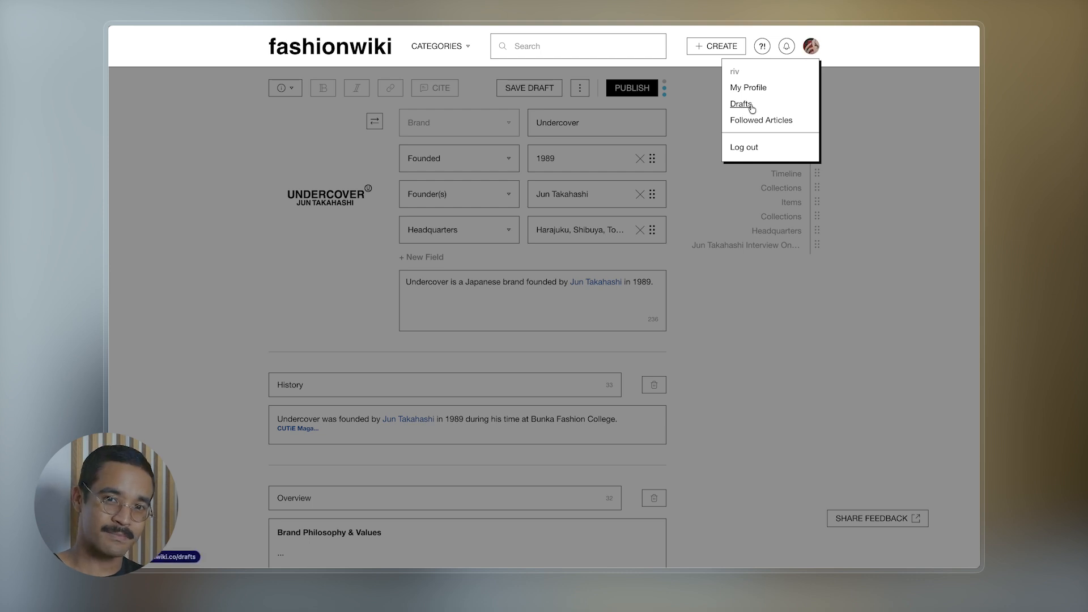
- Reopen the Undercover draft from Drafts, review its sections, and check its Strong Article rating
{"action": "left_click", "coordinate": [742, 375]}
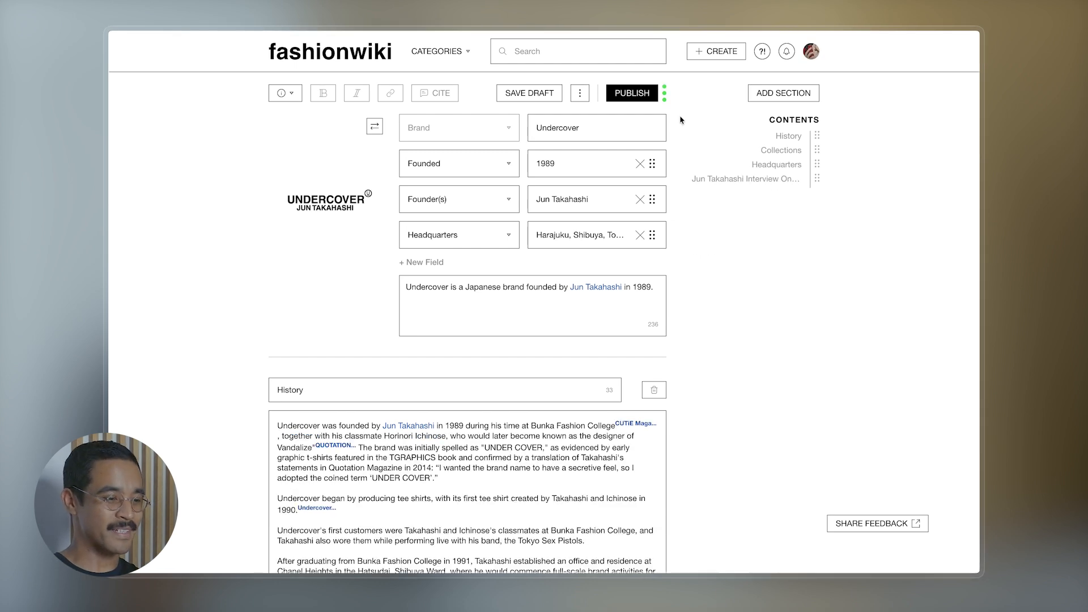
{"action": "scroll", "coordinate": [680, 119], "scroll_direction": "down", "scroll_amount": 5}
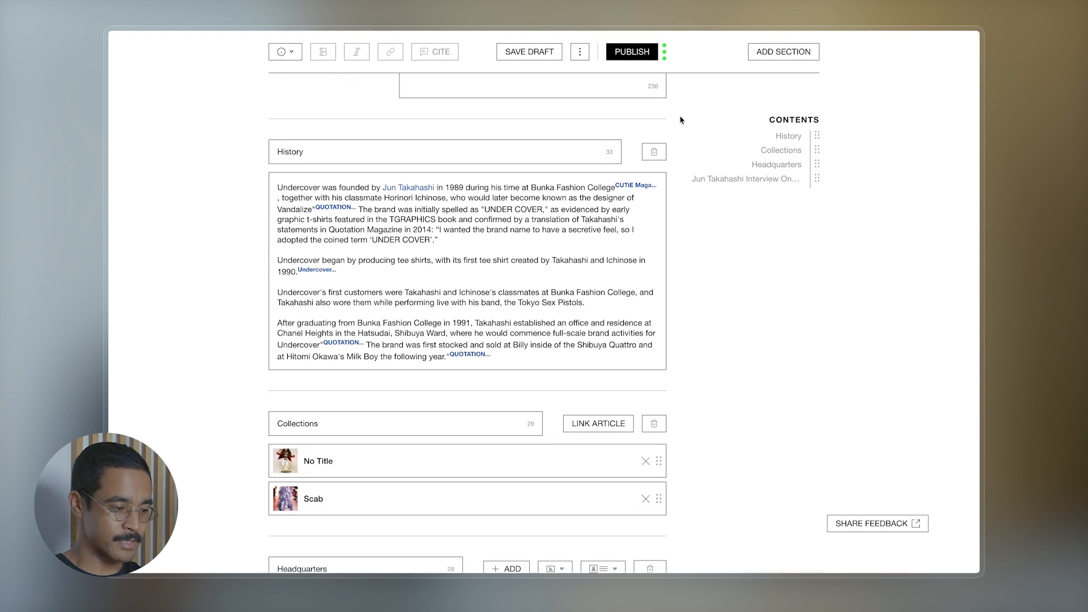
{"action": "scroll", "coordinate": [681, 119], "scroll_direction": "down", "scroll_amount": 4}
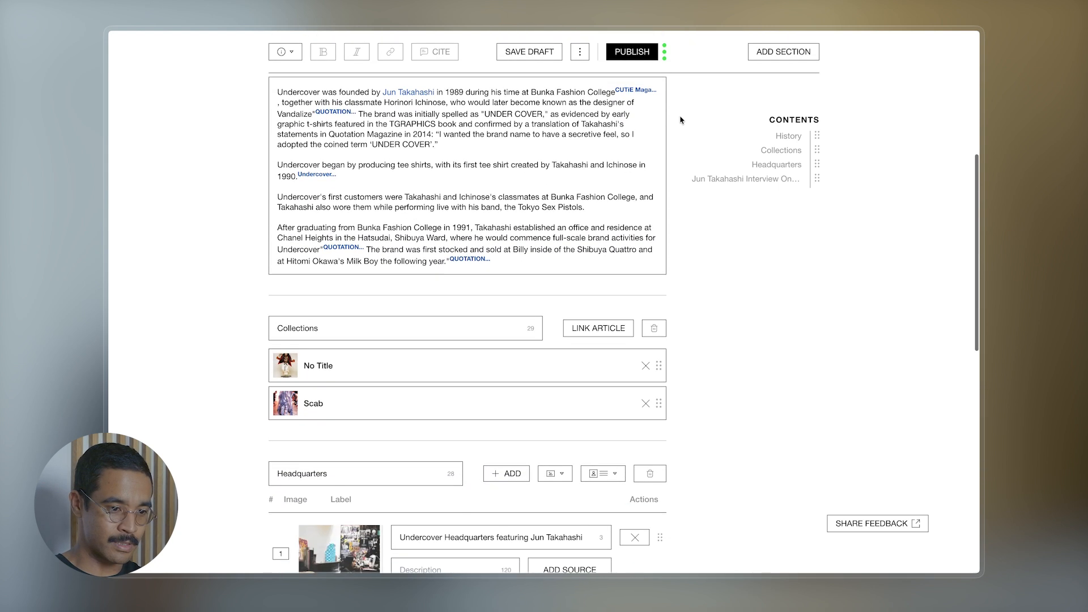
{"action": "scroll", "coordinate": [680, 120], "scroll_direction": "down", "scroll_amount": 3}
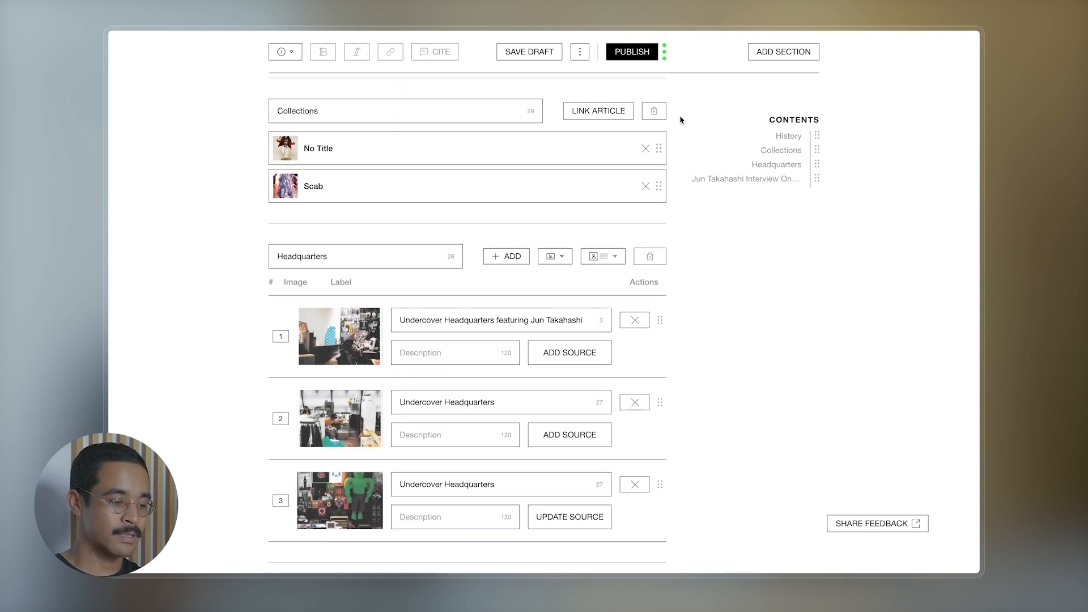
{"action": "scroll", "coordinate": [680, 120], "scroll_direction": "down", "scroll_amount": 6}
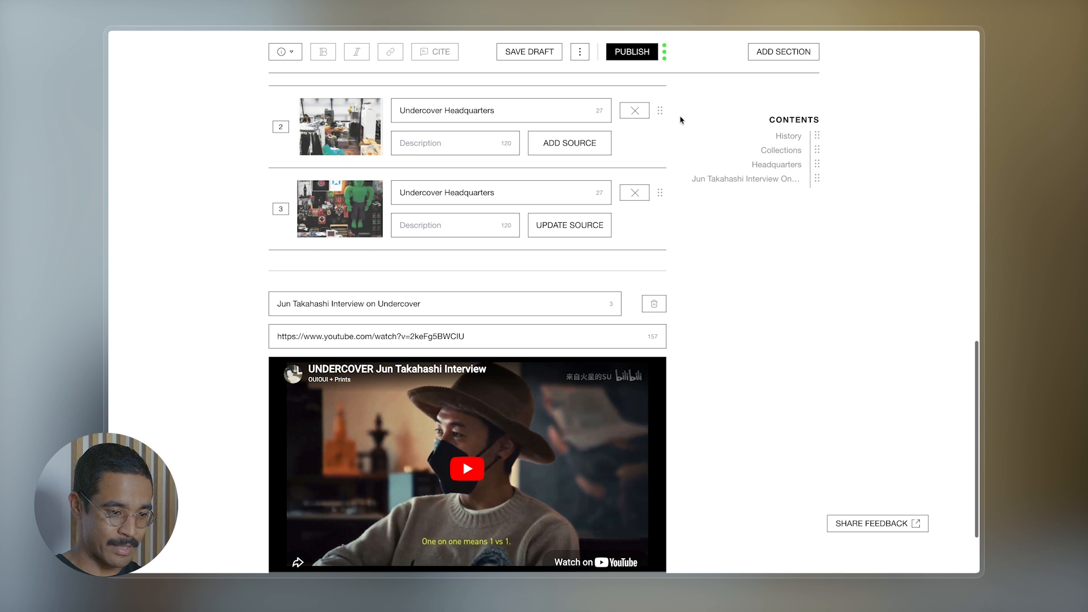
{"action": "scroll", "coordinate": [680, 119], "scroll_direction": "up", "scroll_amount": 4}
{"action": "scroll", "coordinate": [680, 119], "scroll_direction": "up", "scroll_amount": 6}
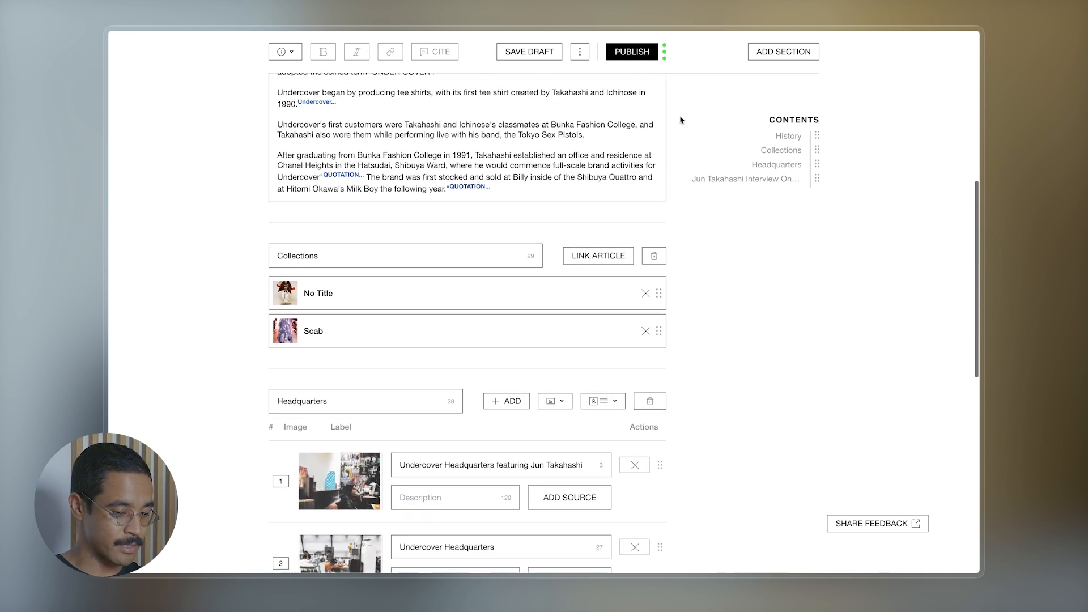
{"action": "scroll", "coordinate": [680, 120], "scroll_direction": "up", "scroll_amount": 8}
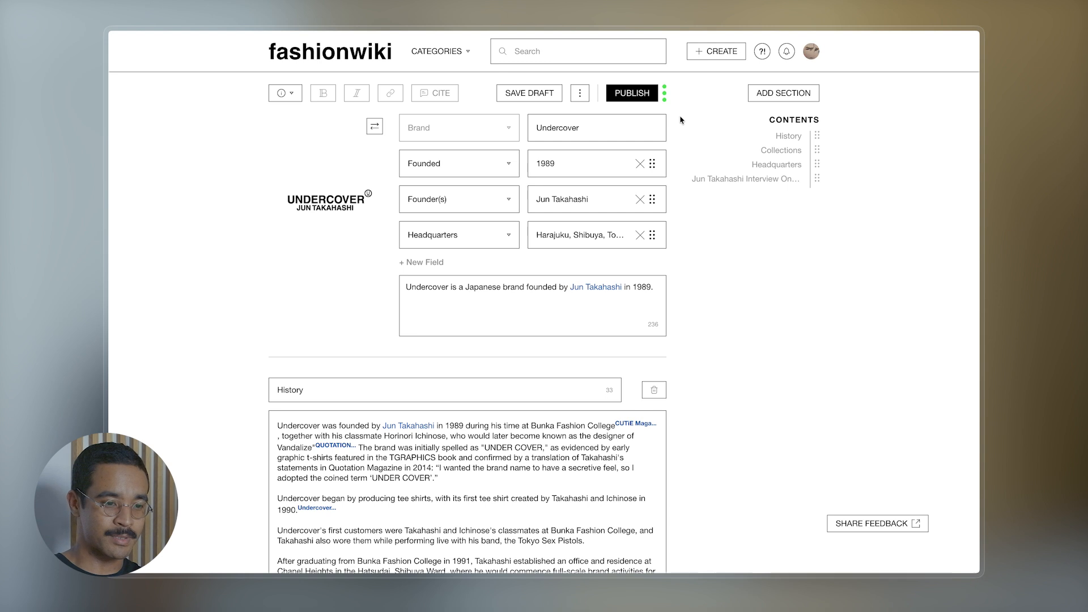
{"action": "mouse_move", "coordinate": [664, 91]}
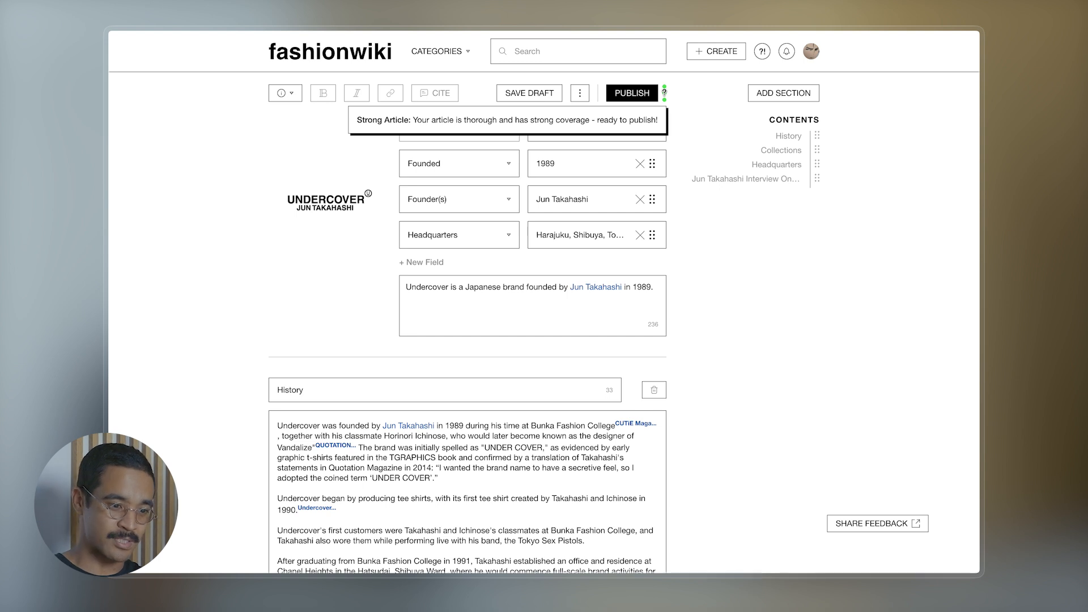
- Publish the Undercover article, confirming in the Publish Article dialog
{"action": "left_click", "coordinate": [626, 95]}
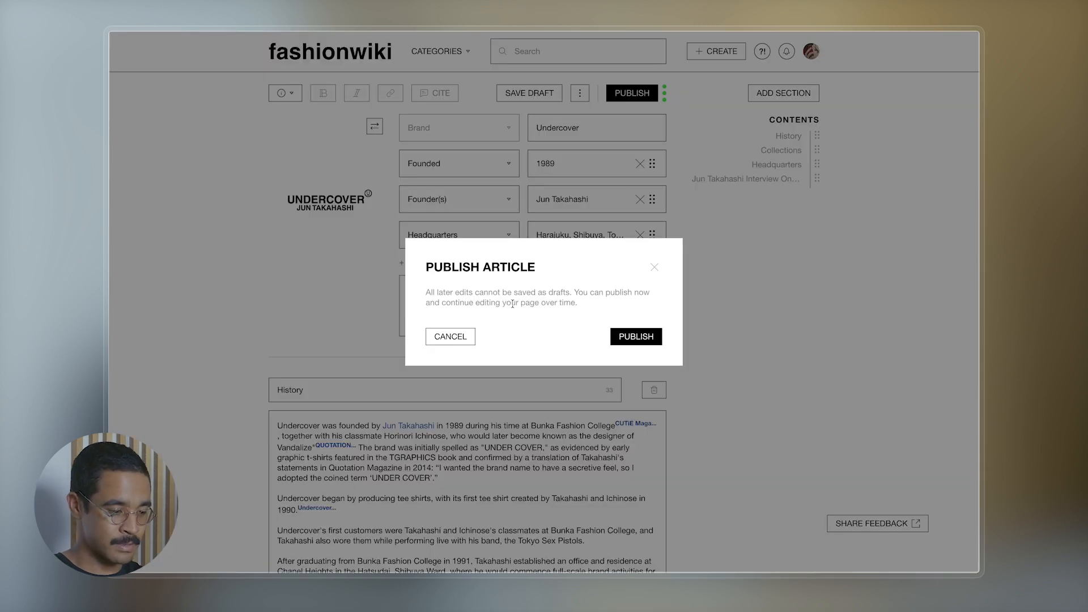
{"action": "left_click", "coordinate": [637, 341]}
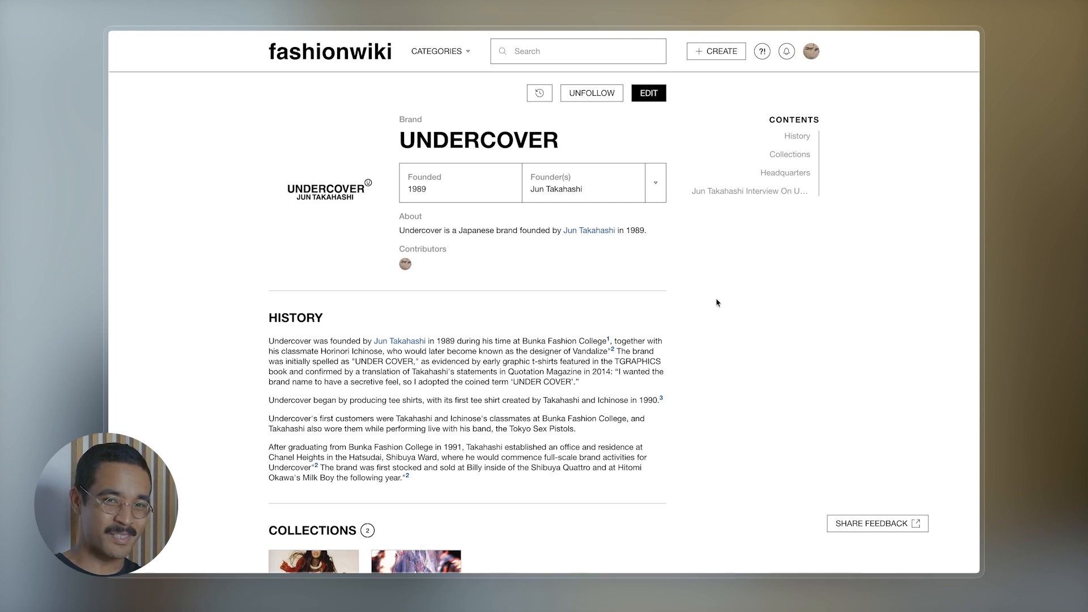
{"action": "scroll", "coordinate": [690, 277], "scroll_direction": "down", "scroll_amount": 5}
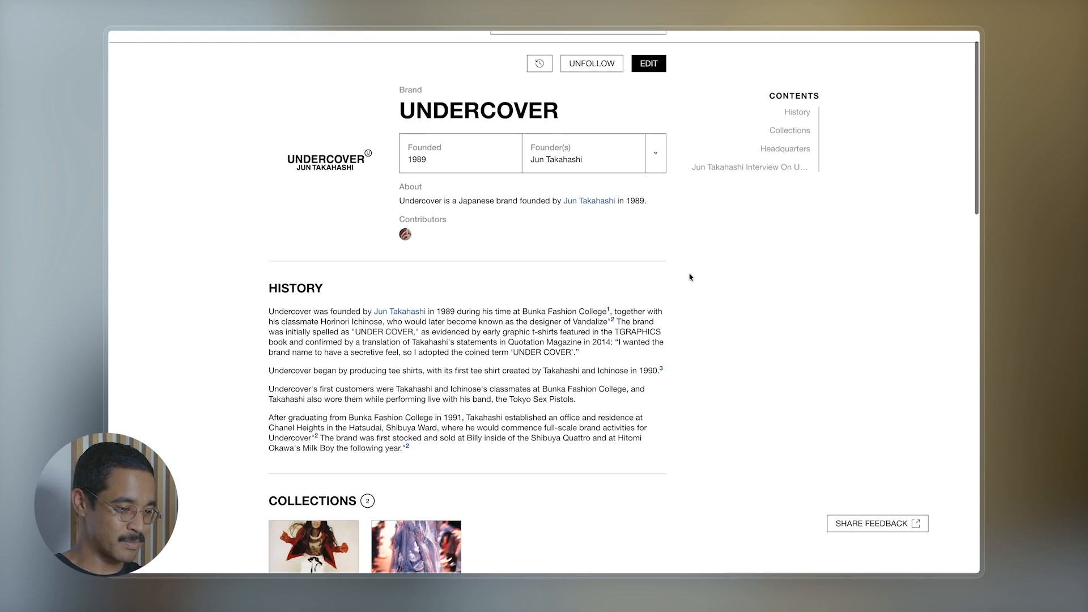
{"action": "scroll", "coordinate": [690, 277], "scroll_direction": "down", "scroll_amount": 3}
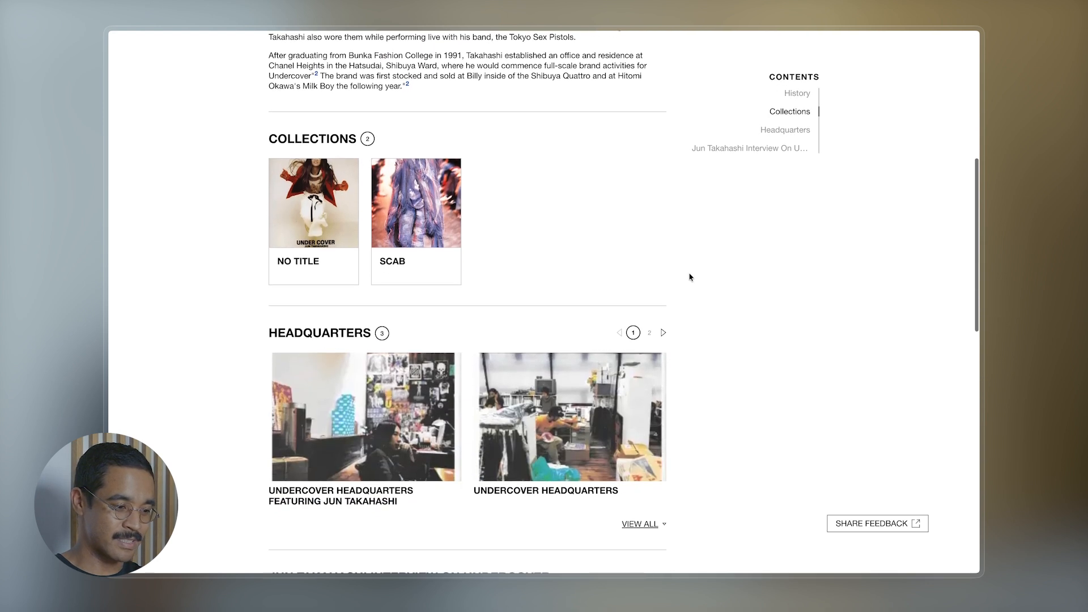
{"action": "scroll", "coordinate": [690, 277], "scroll_direction": "down", "scroll_amount": 5}
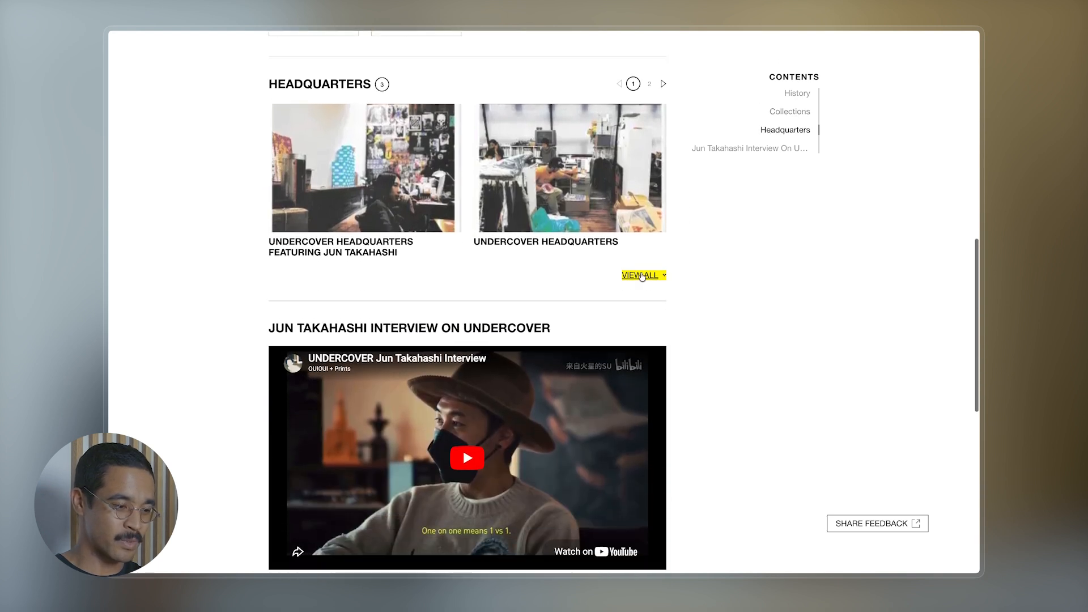
{"action": "left_click", "coordinate": [642, 276]}
{"action": "scroll", "coordinate": [643, 276], "scroll_direction": "down", "scroll_amount": 6}
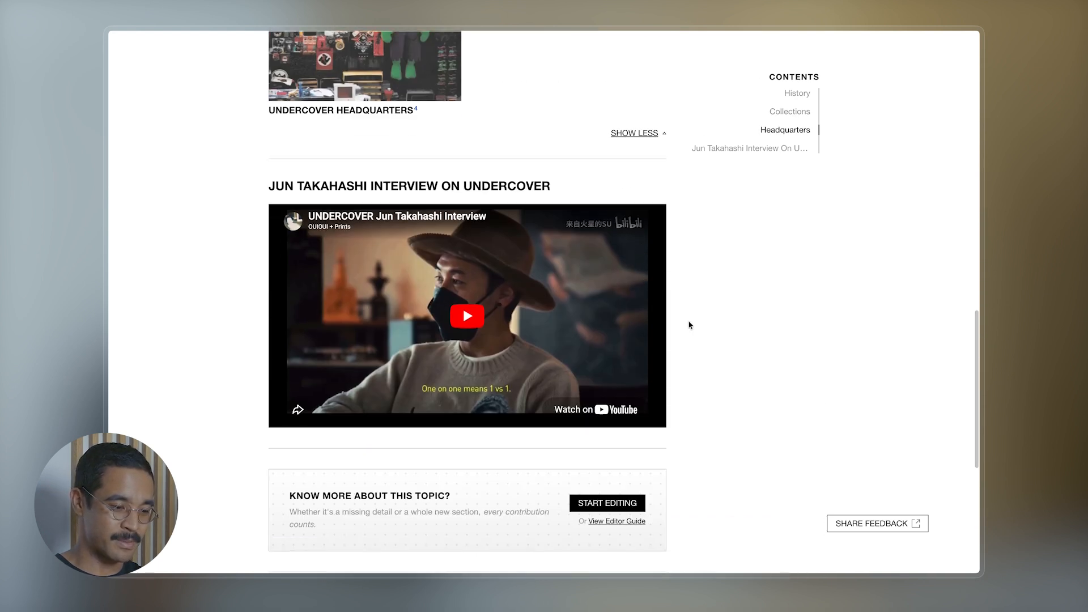
{"action": "scroll", "coordinate": [690, 324], "scroll_direction": "up", "scroll_amount": 15}
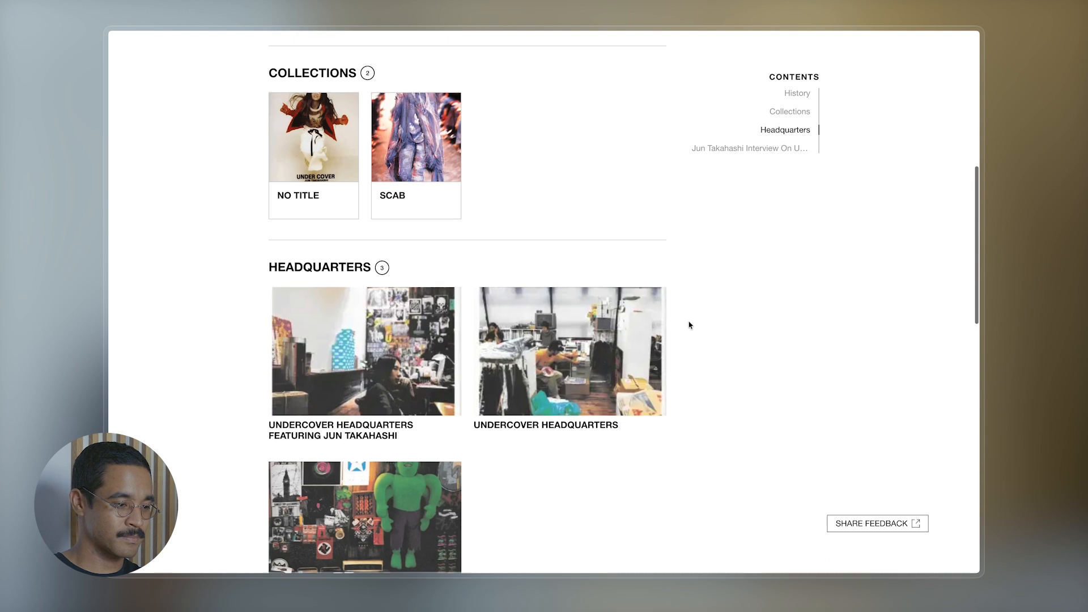